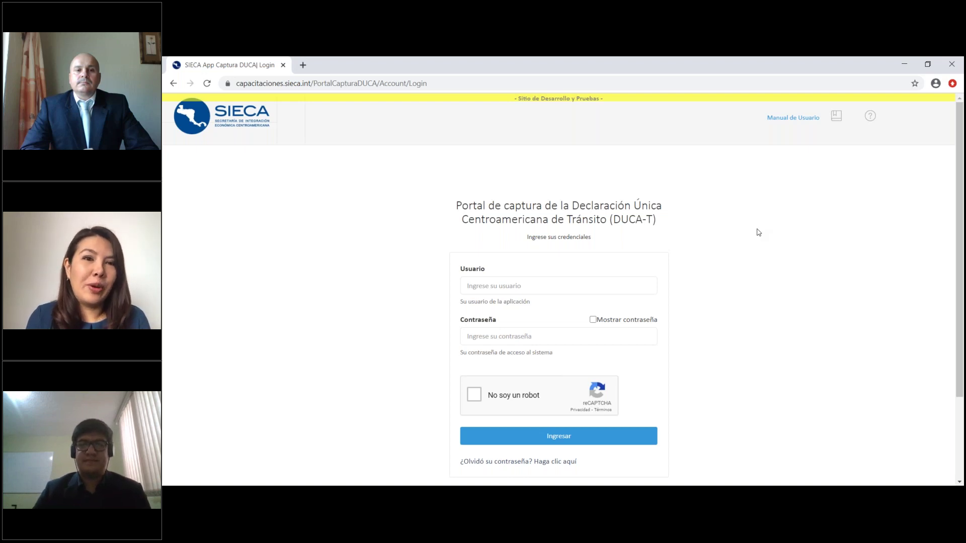
Log in to the portal with the user's username and password, ticking 'No soy un robot'
click(899, 318)
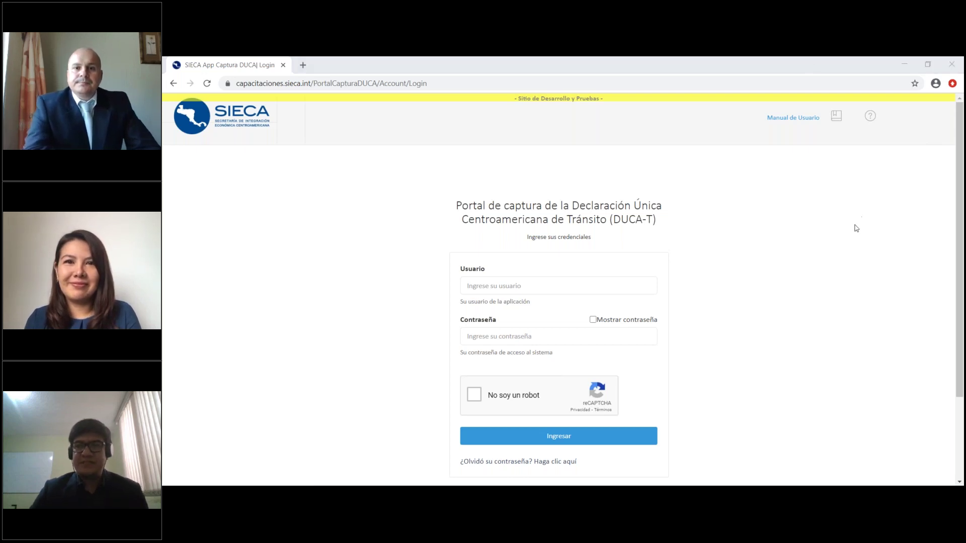
click(608, 284)
click(757, 265)
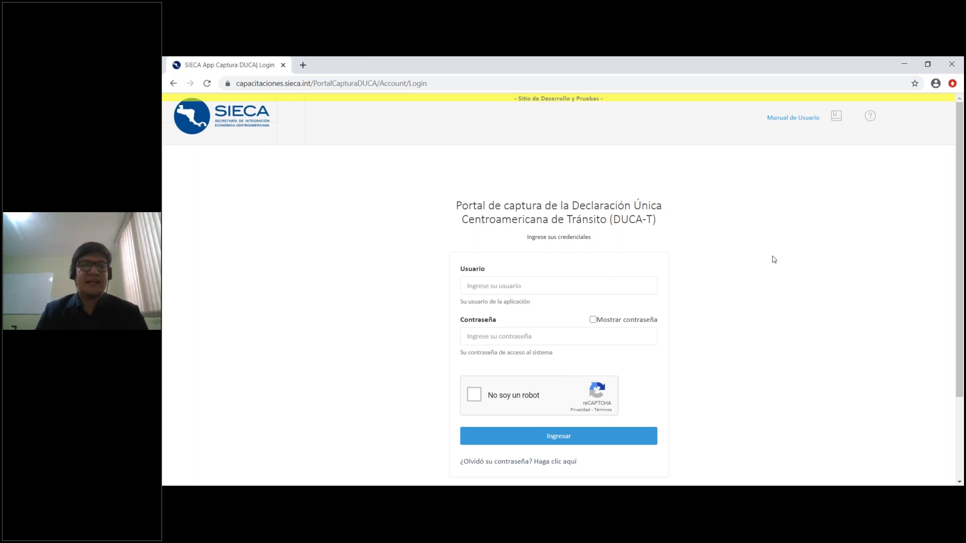
click(615, 288)
key(Tab)
text(•••••••••)
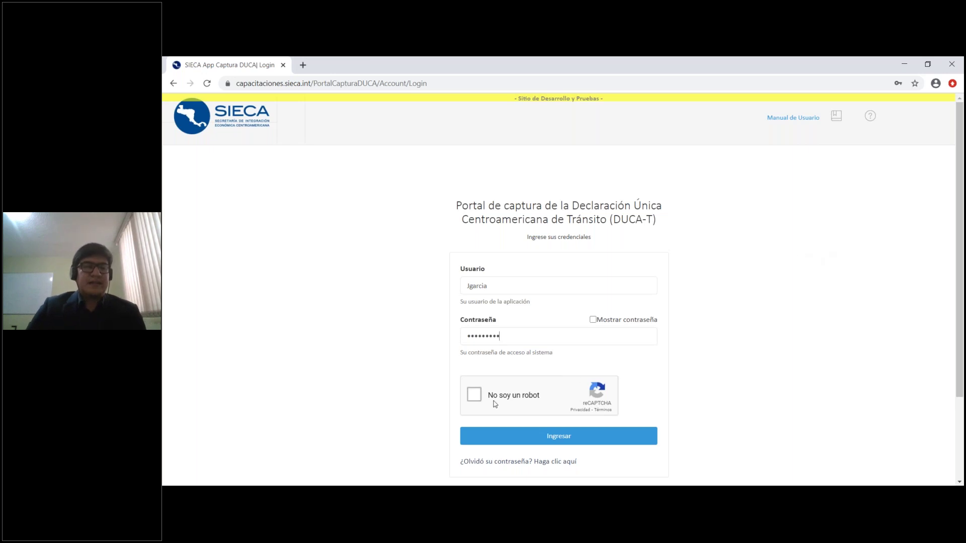
click(474, 397)
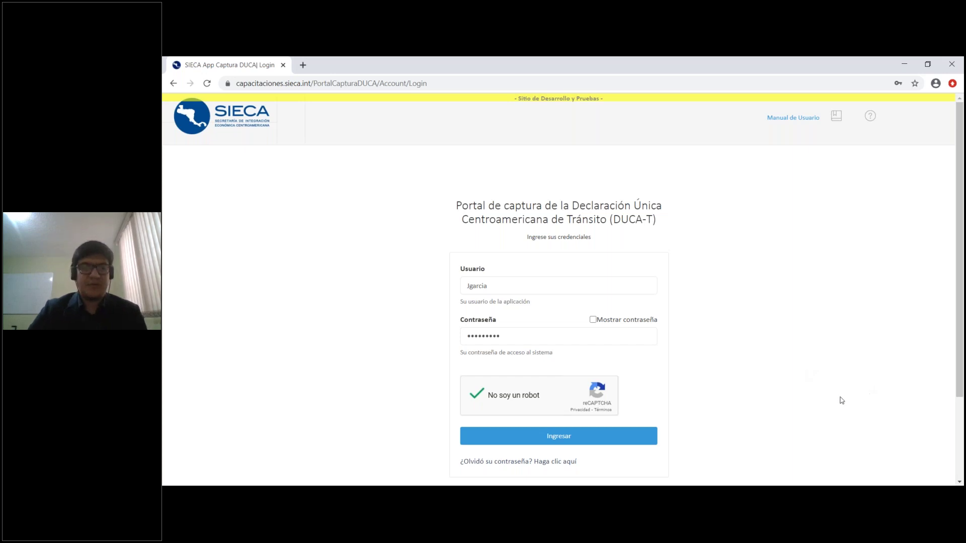
click(649, 433)
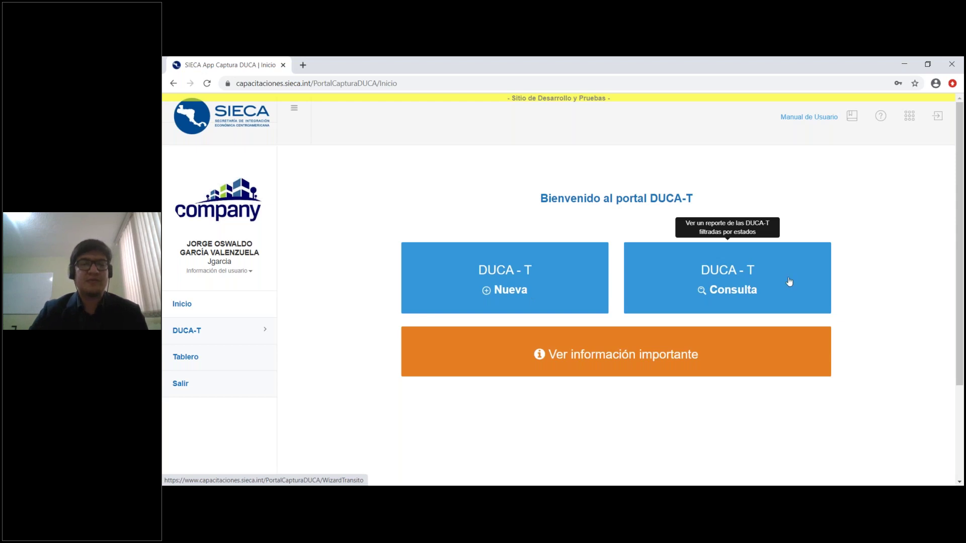
Open DUCA-T Consulta and browse the declarations list, including 54415 and 54414
click(738, 287)
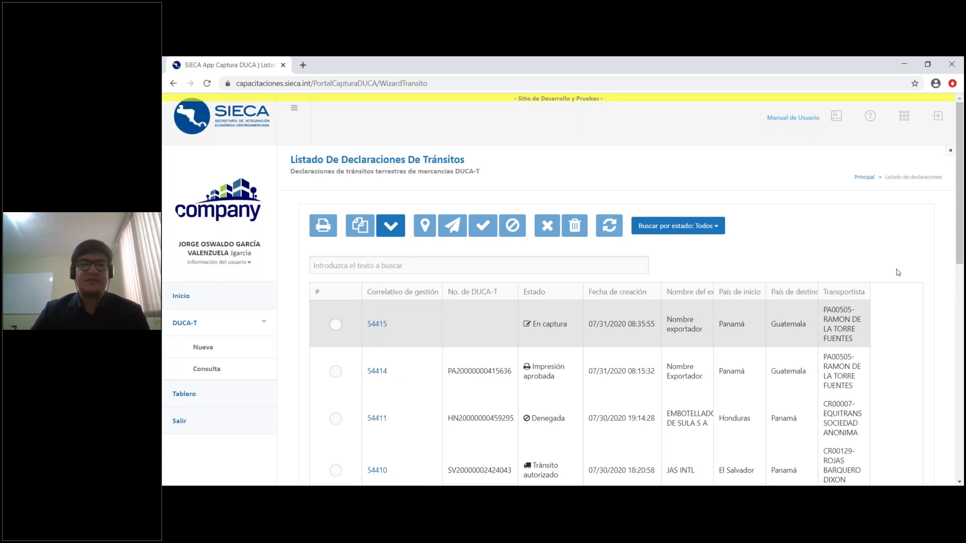
scroll(898, 272, down, 3)
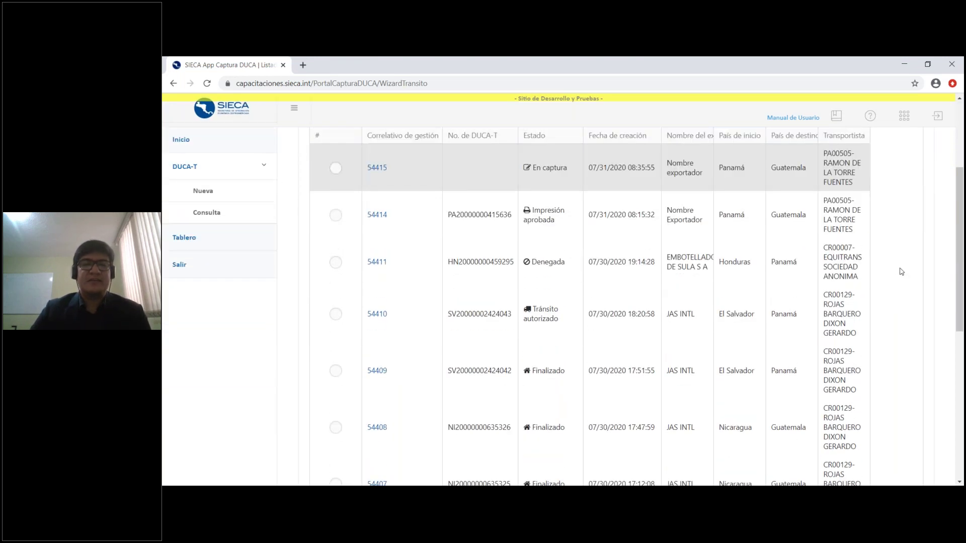
scroll(901, 272, down, 3)
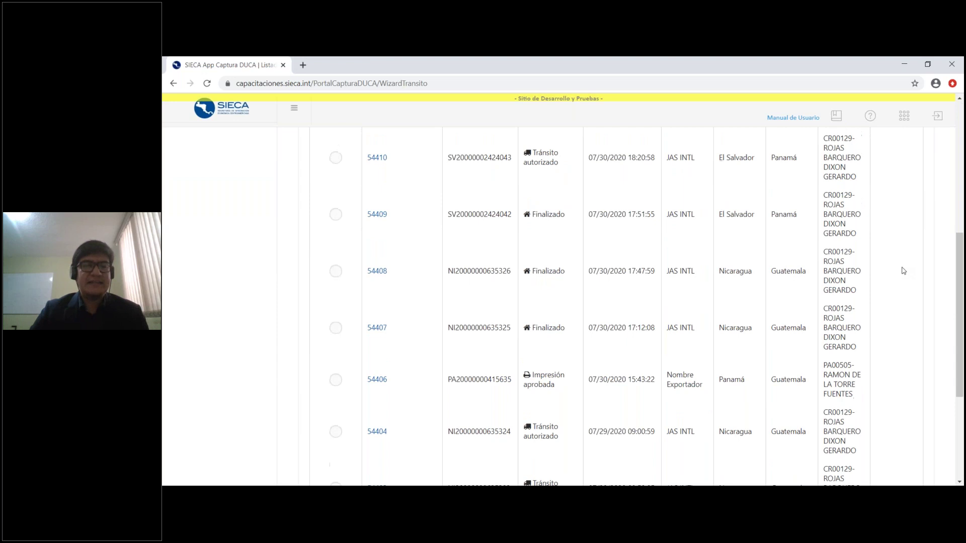
scroll(903, 271, up, 6)
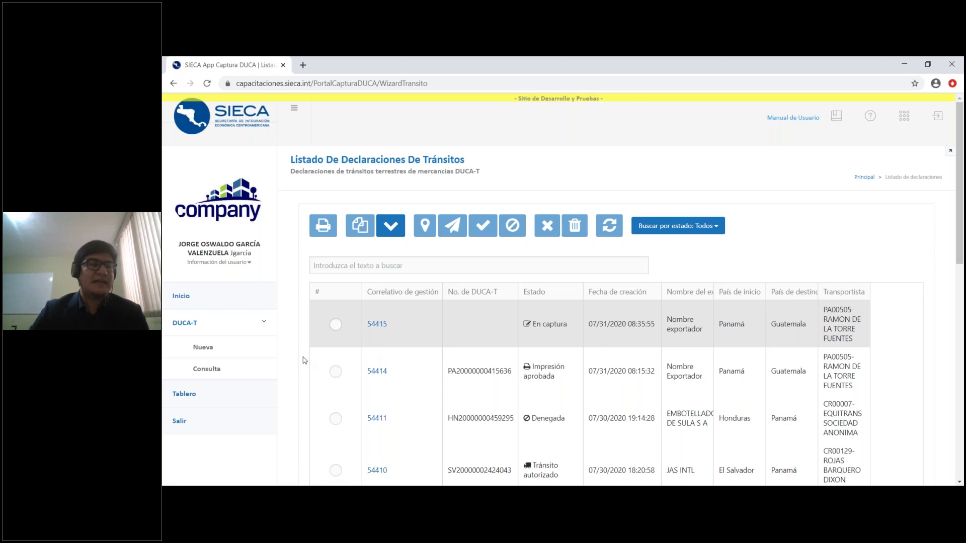
Start a new declaration with Interés cuarentenario answered Sí, then open declaration 54415
click(232, 354)
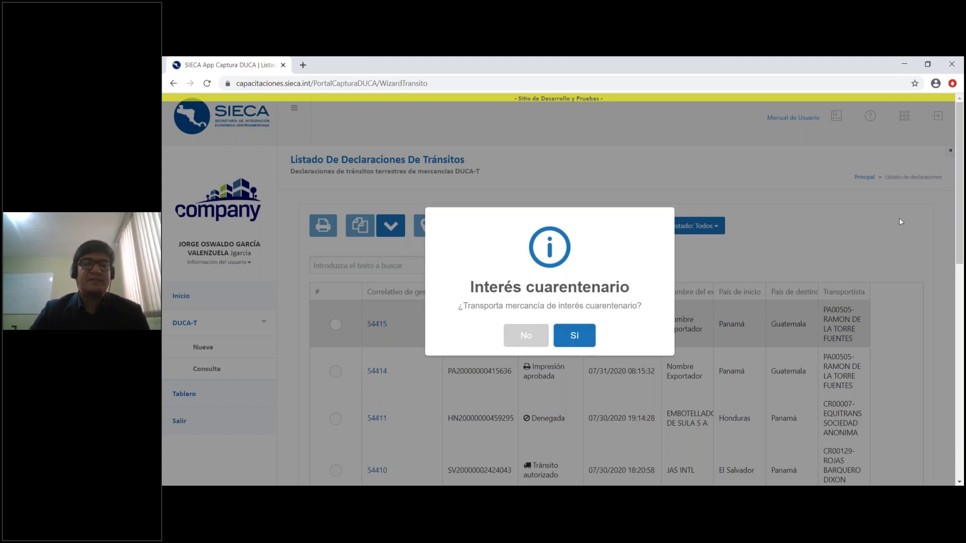
click(846, 228)
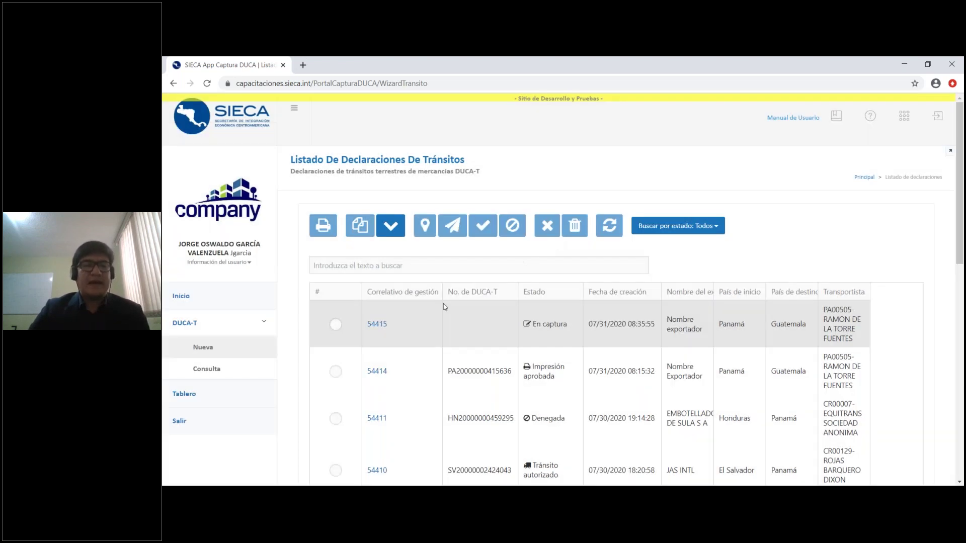
click(377, 324)
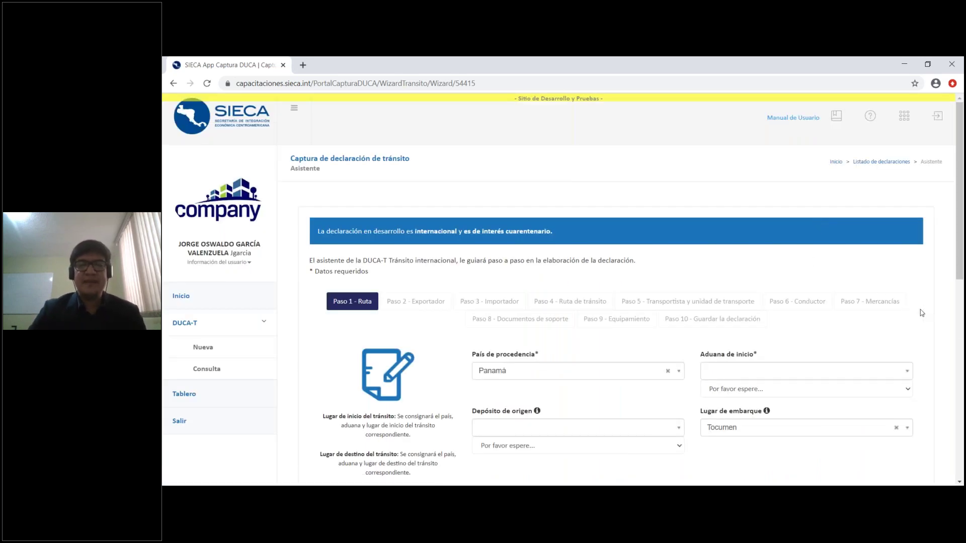
scroll(921, 312, down, 3)
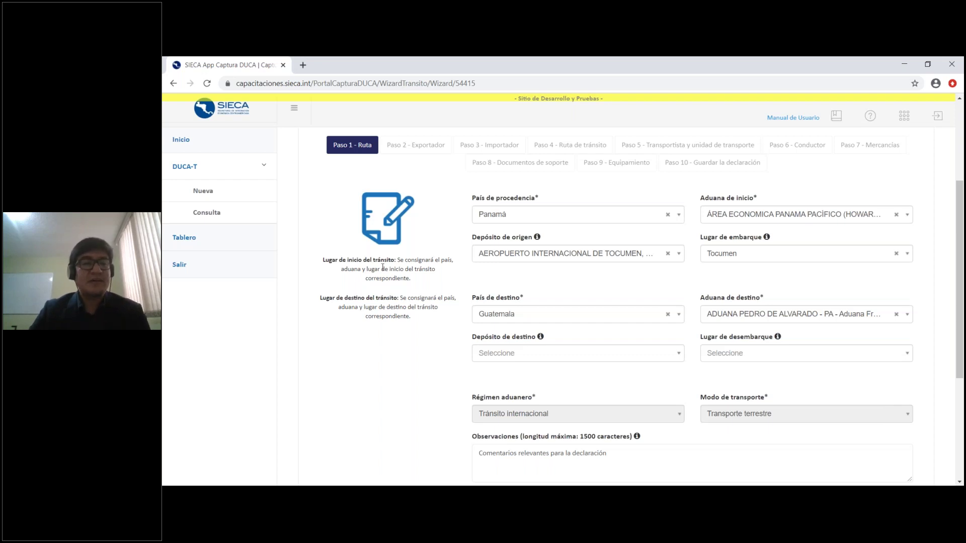
scroll(413, 211, down, 1)
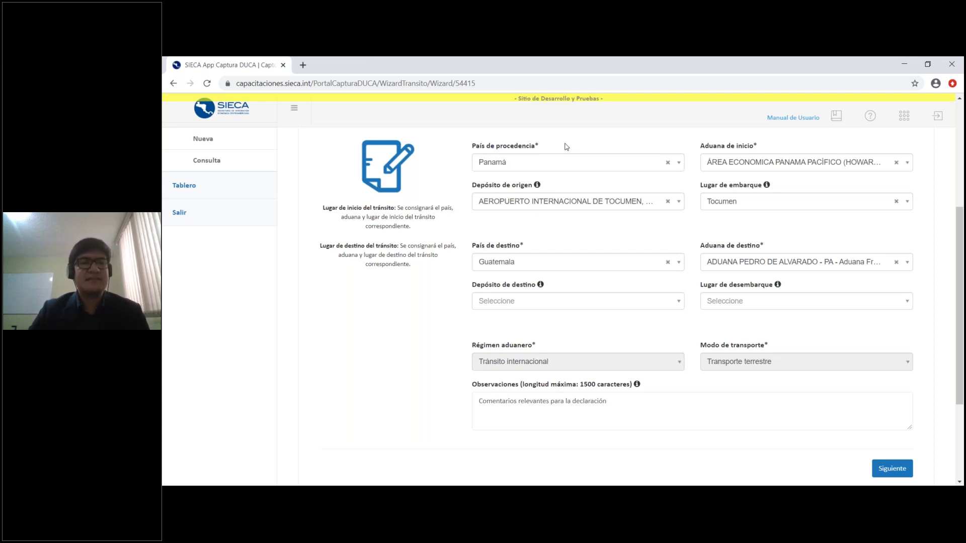
click(582, 165)
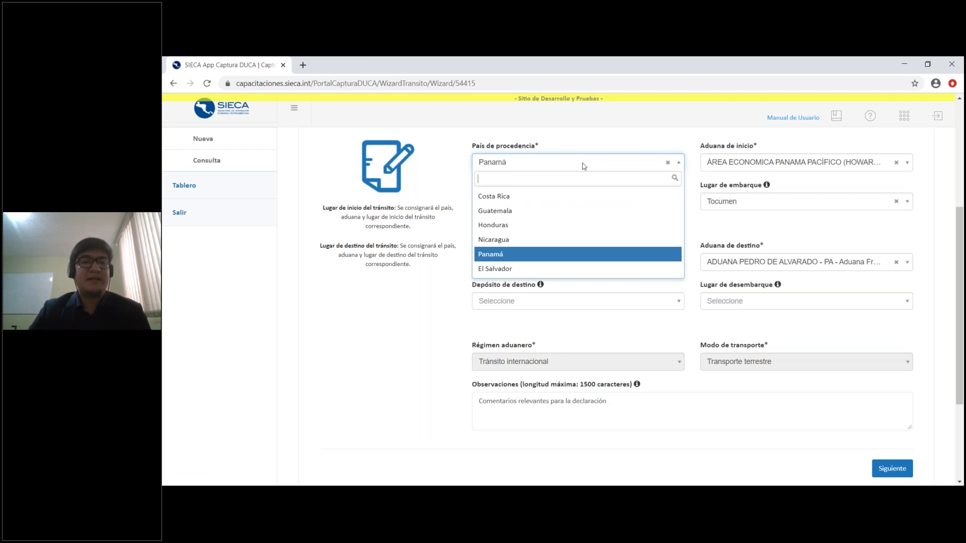
click(582, 166)
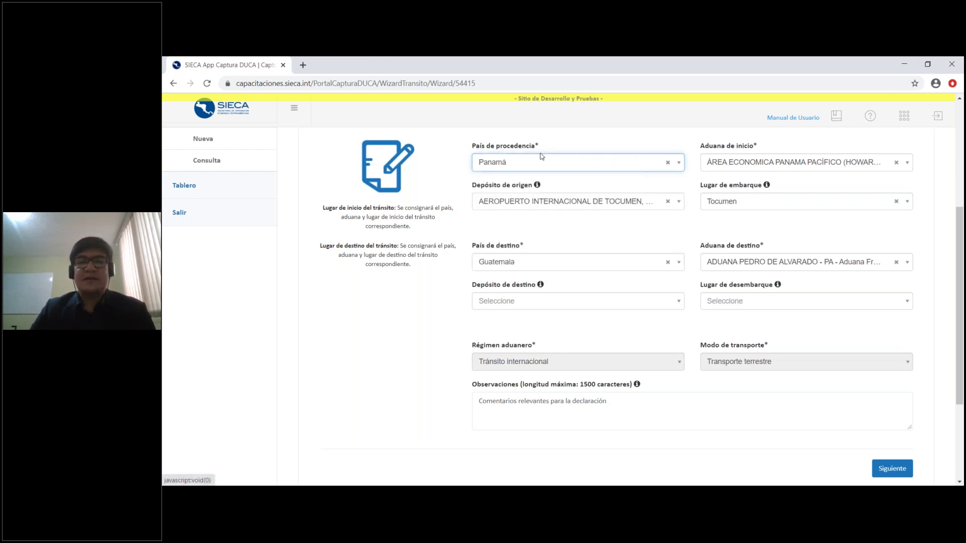
click(614, 147)
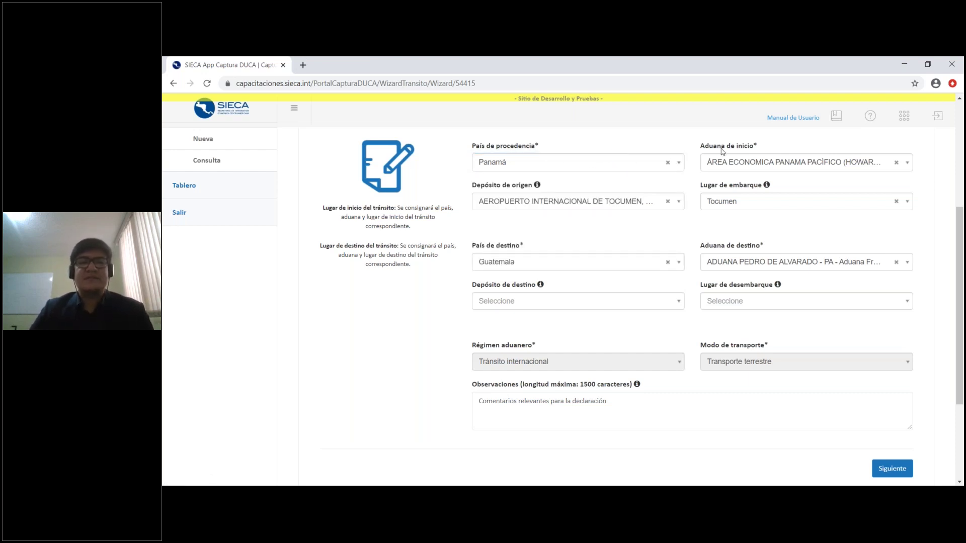
click(815, 164)
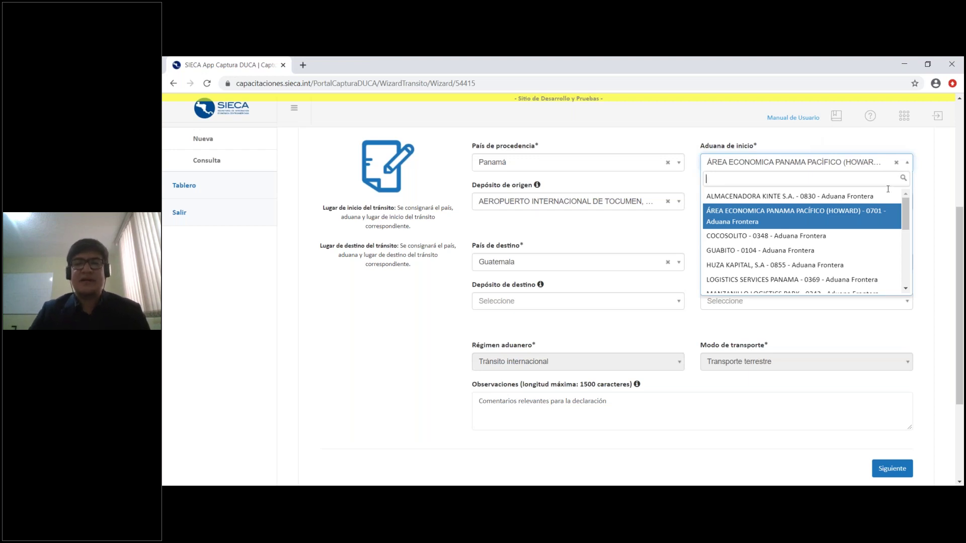
scroll(907, 267, down, 5)
scroll(904, 244, down, 1)
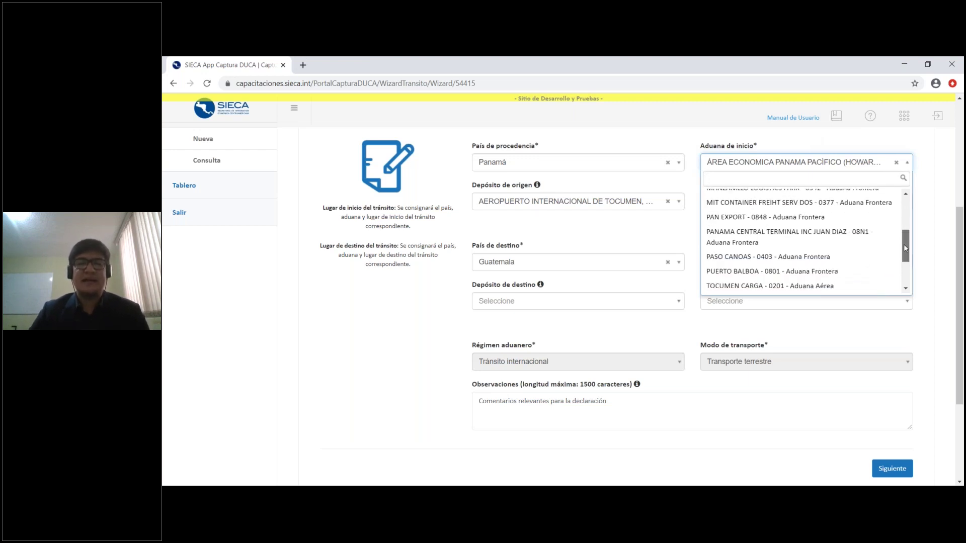
click(933, 256)
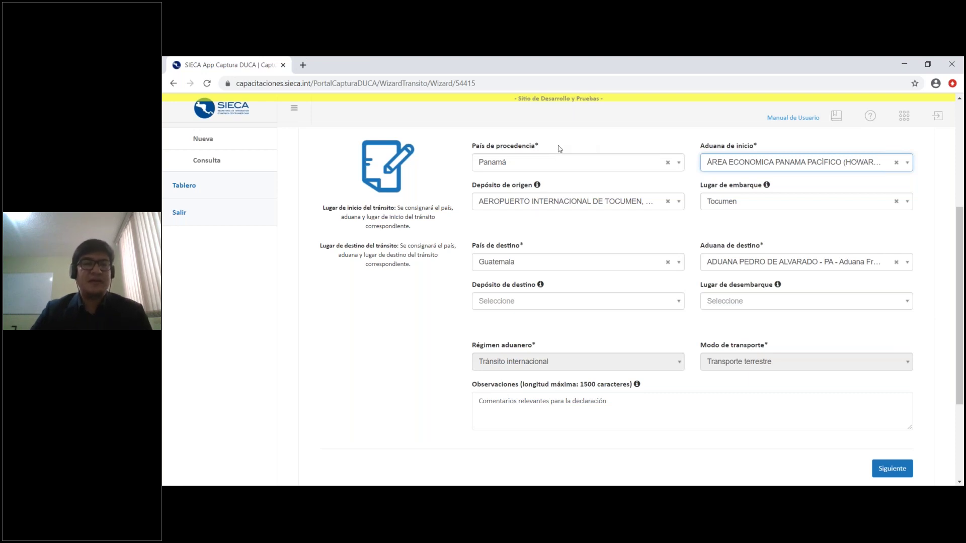
click(773, 147)
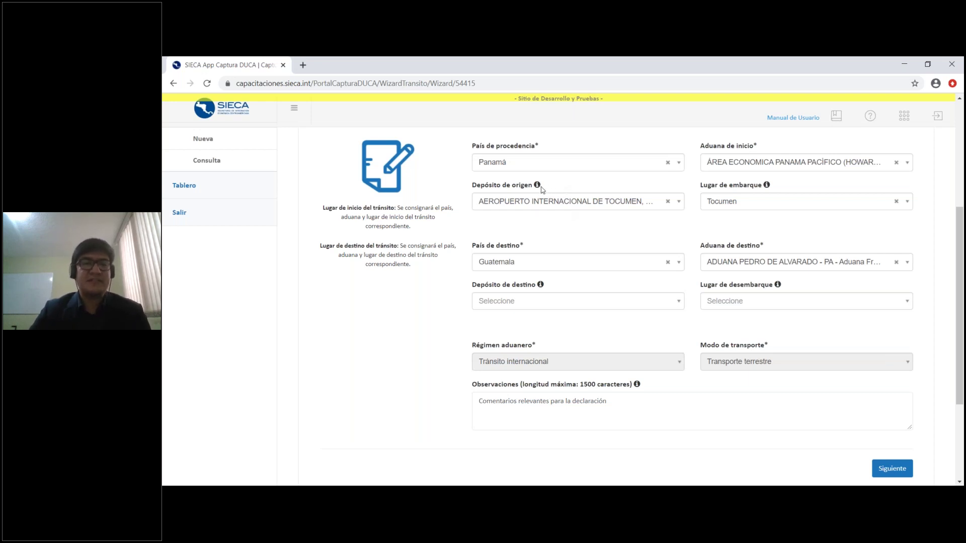
mouse_move(537, 186)
mouse_move(590, 204)
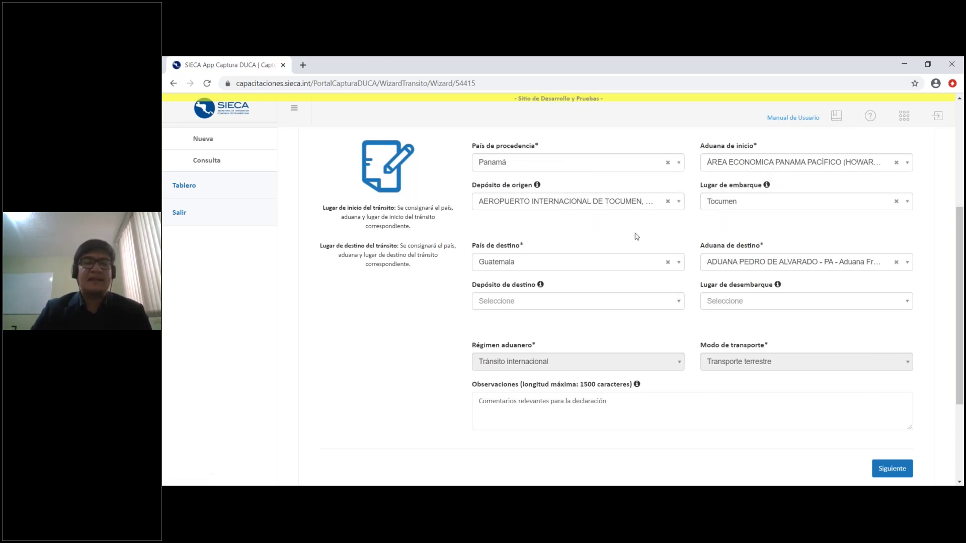
click(620, 203)
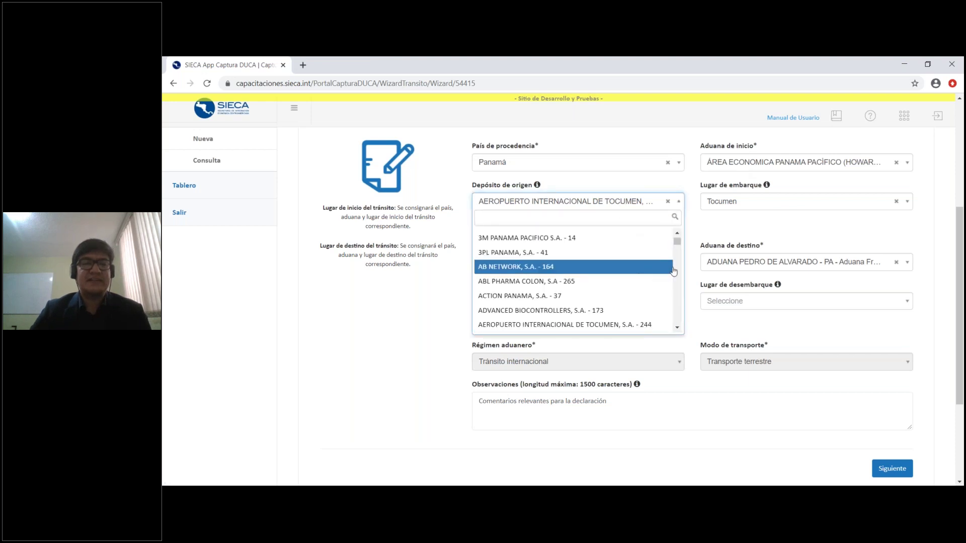
scroll(677, 285, down, 2)
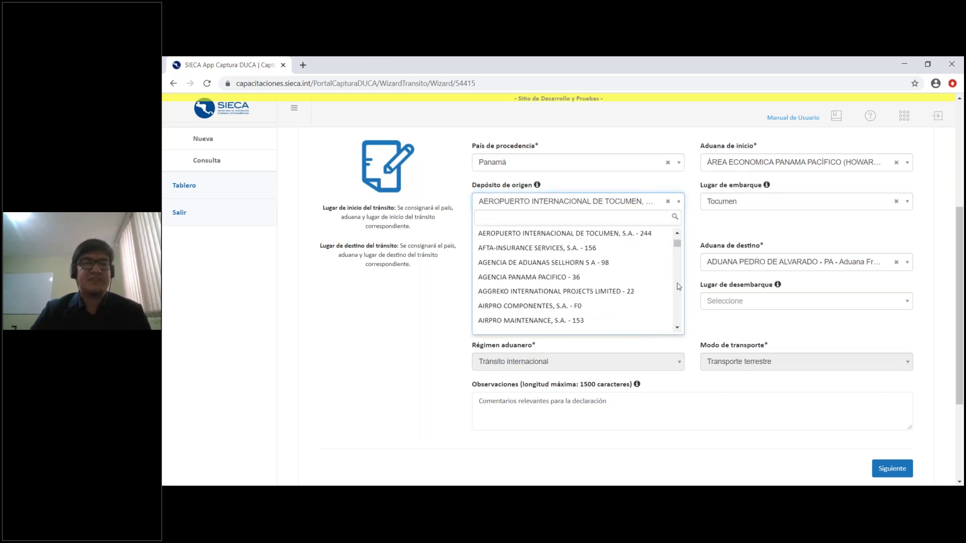
scroll(677, 285, down, 2)
scroll(677, 285, down, 2)
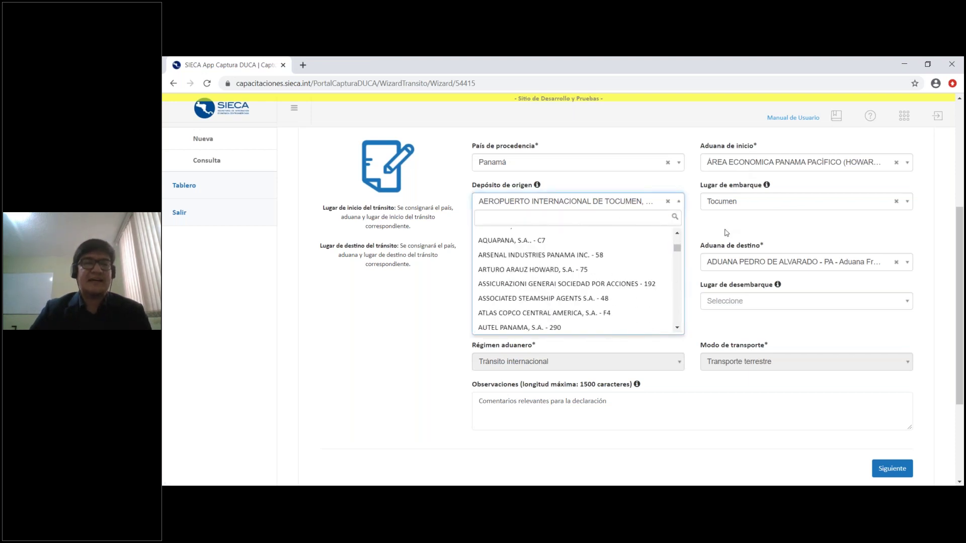
click(726, 232)
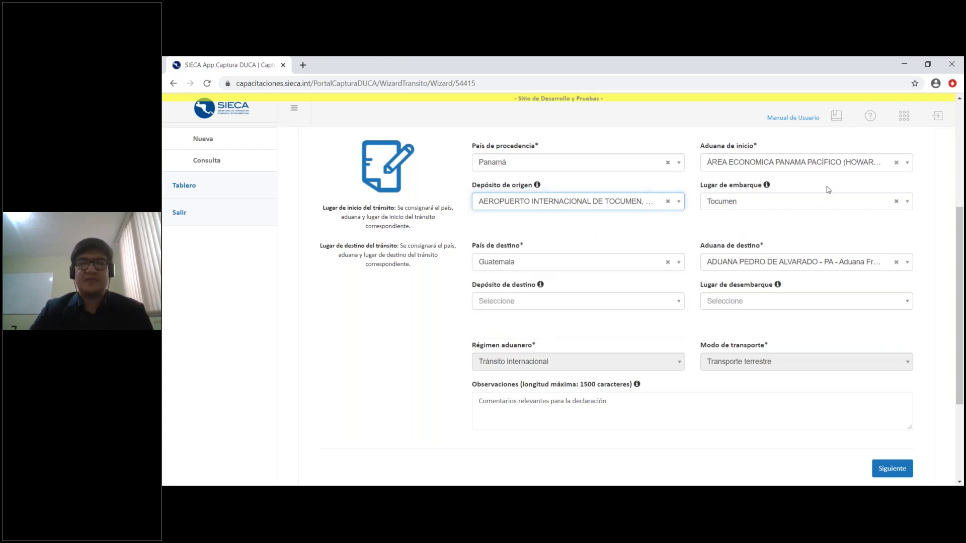
click(793, 205)
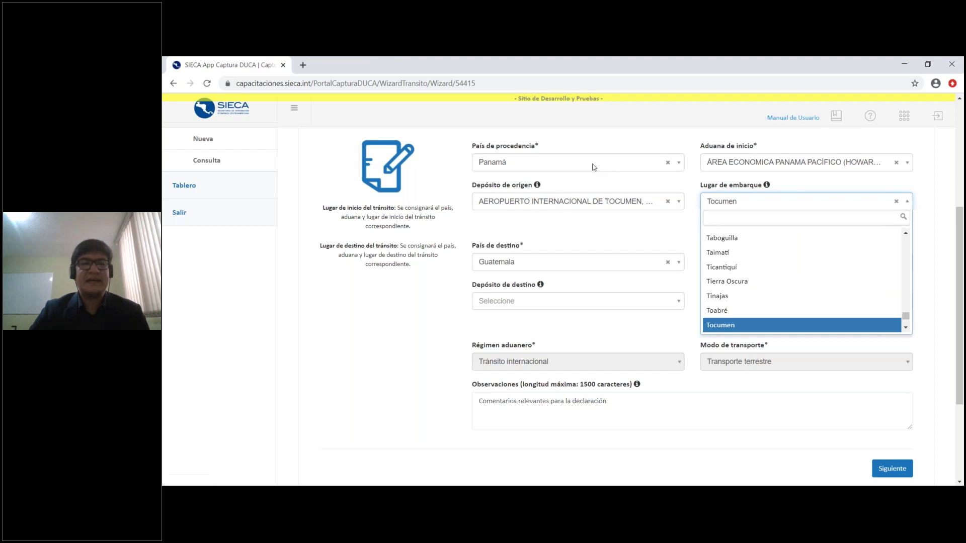
scroll(909, 264, up, 2)
scroll(909, 265, up, 6)
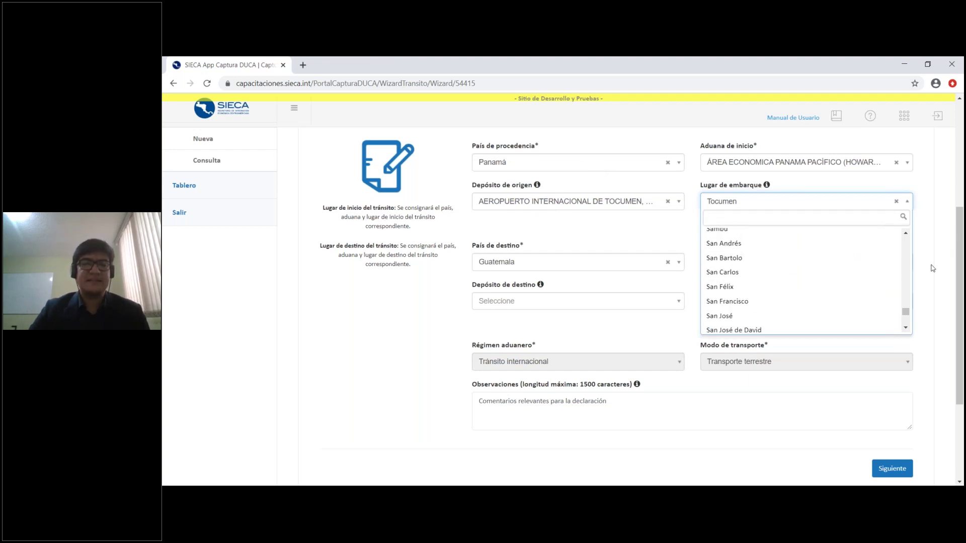
click(932, 268)
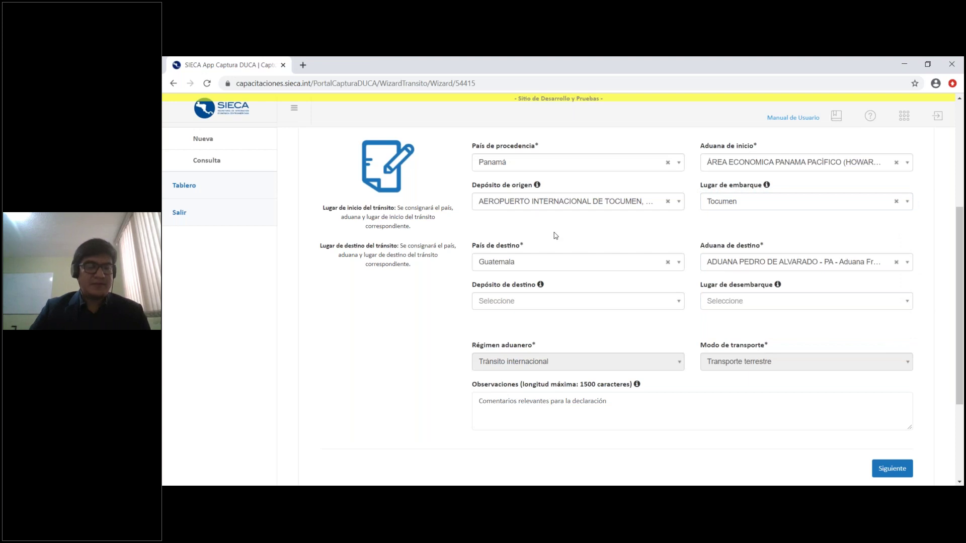
Keep Guatemala as destination country and Aduana Pedro de Alvarado as destination customs, then review Observaciones
click(569, 266)
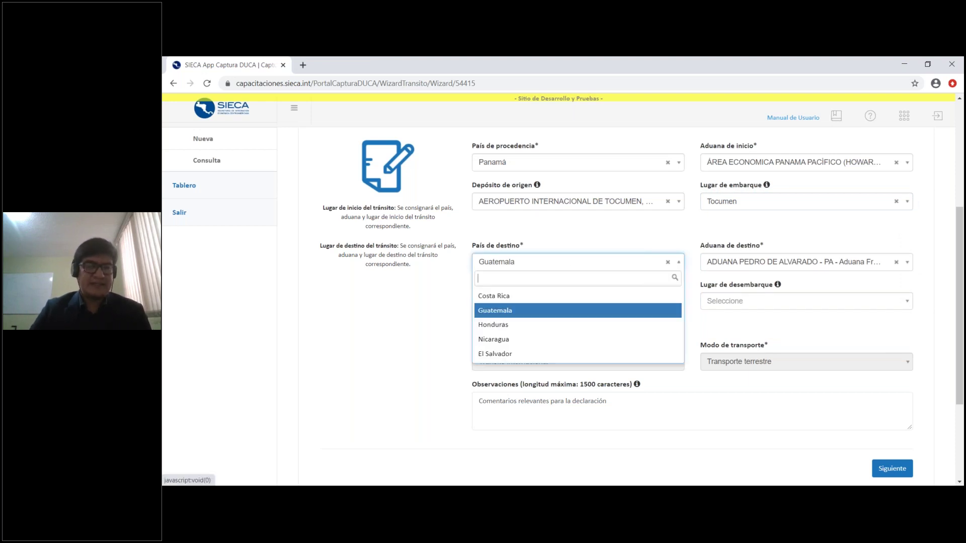
click(568, 237)
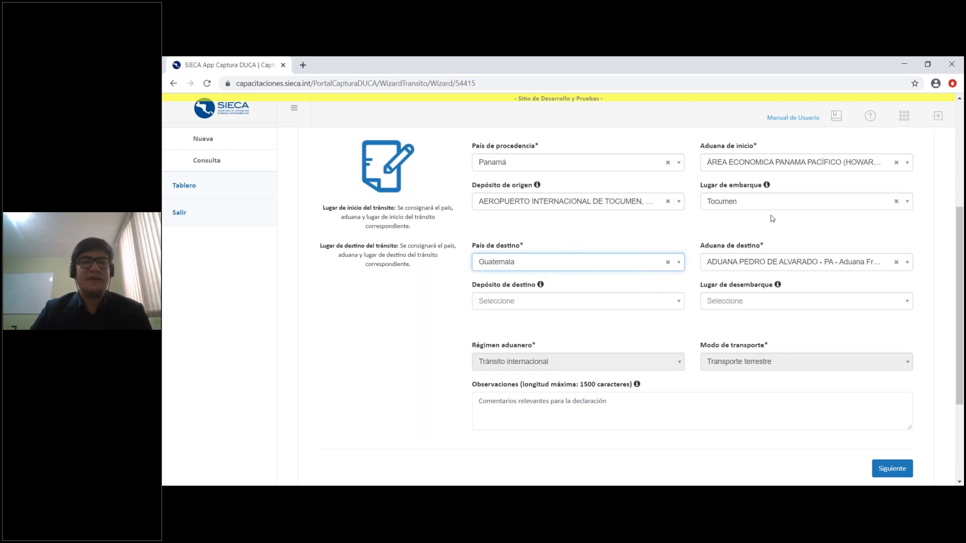
click(805, 260)
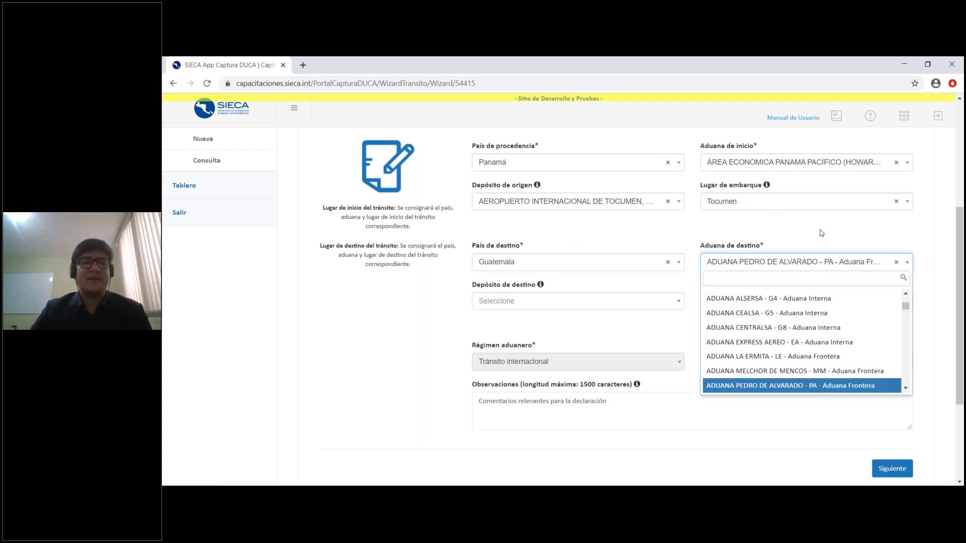
click(821, 233)
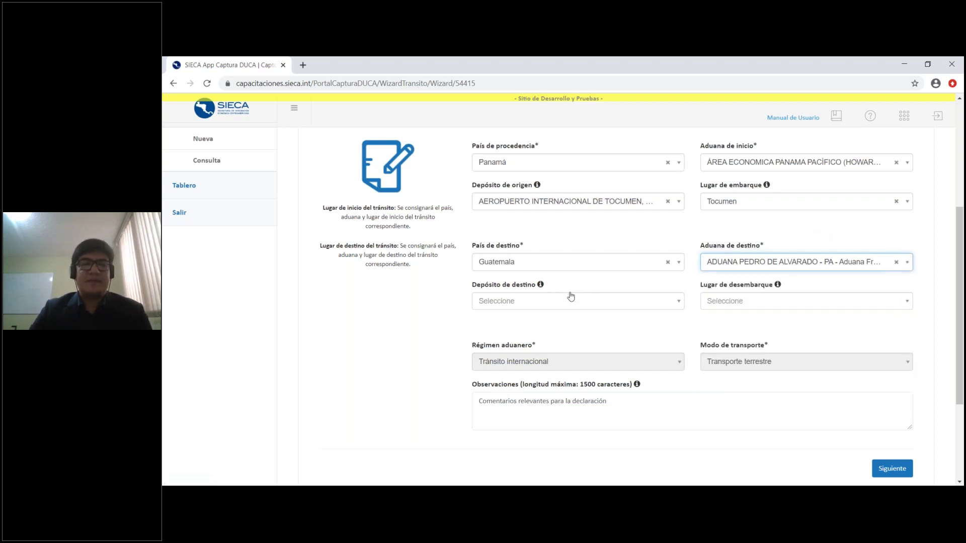
mouse_move(540, 285)
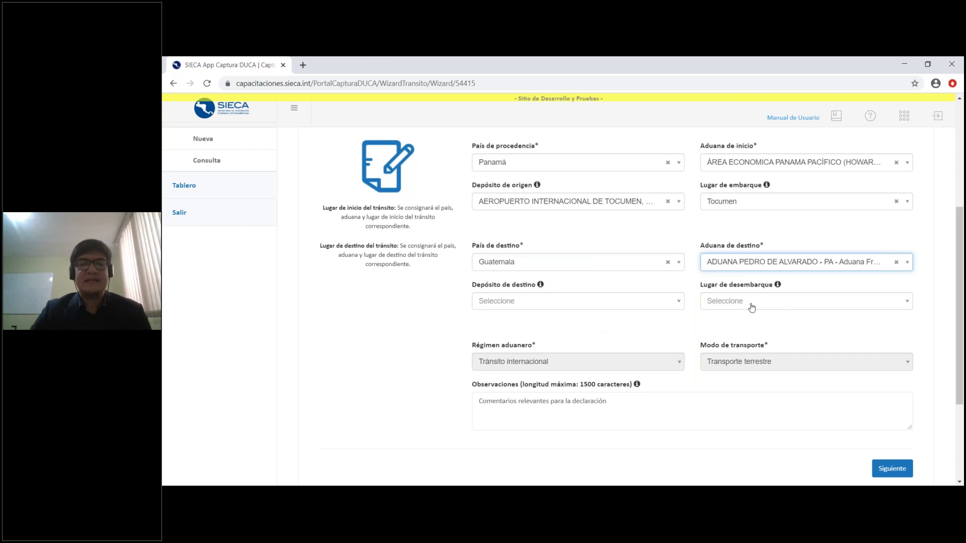
click(935, 313)
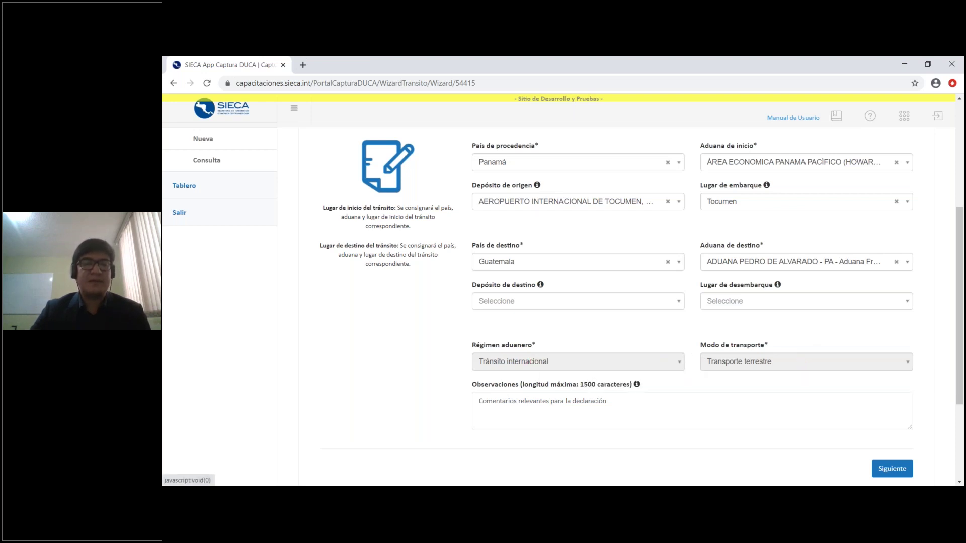
scroll(599, 339, down, 1)
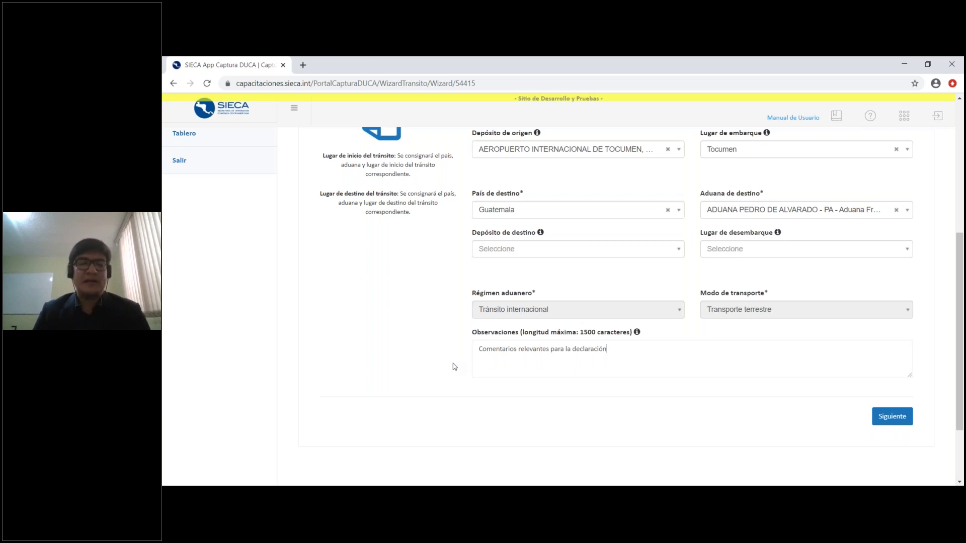
scroll(465, 368, up, 1)
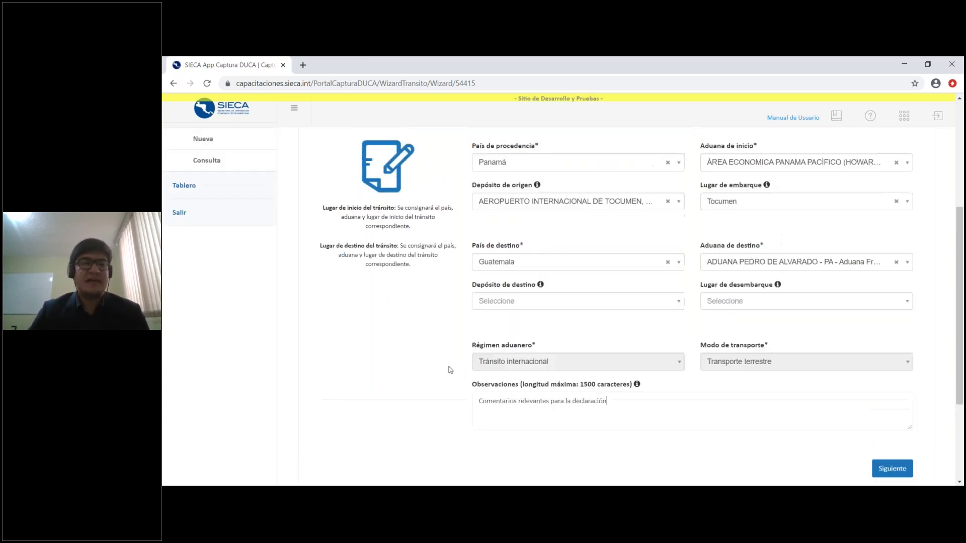
click(665, 406)
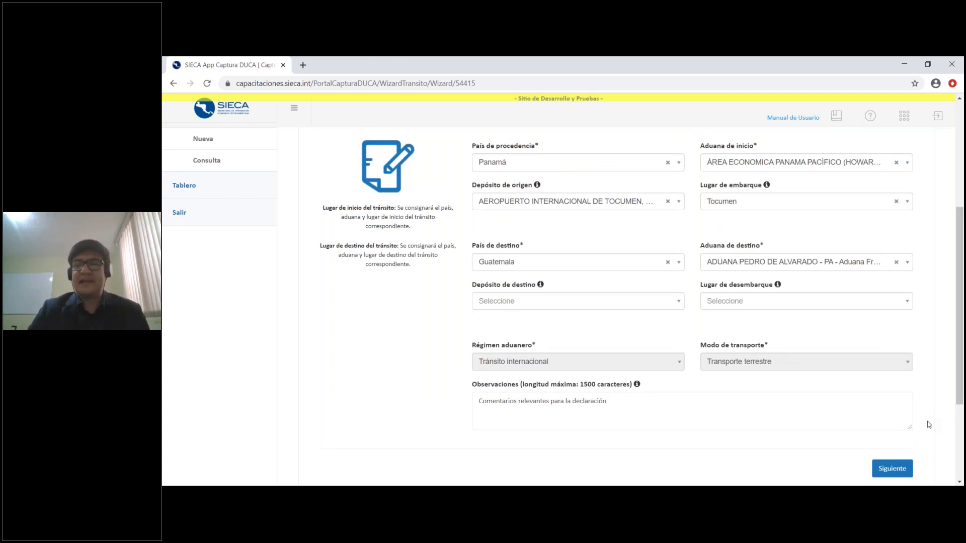
Go to Paso 2 and append ' de la declaración' to the exporter name
click(892, 468)
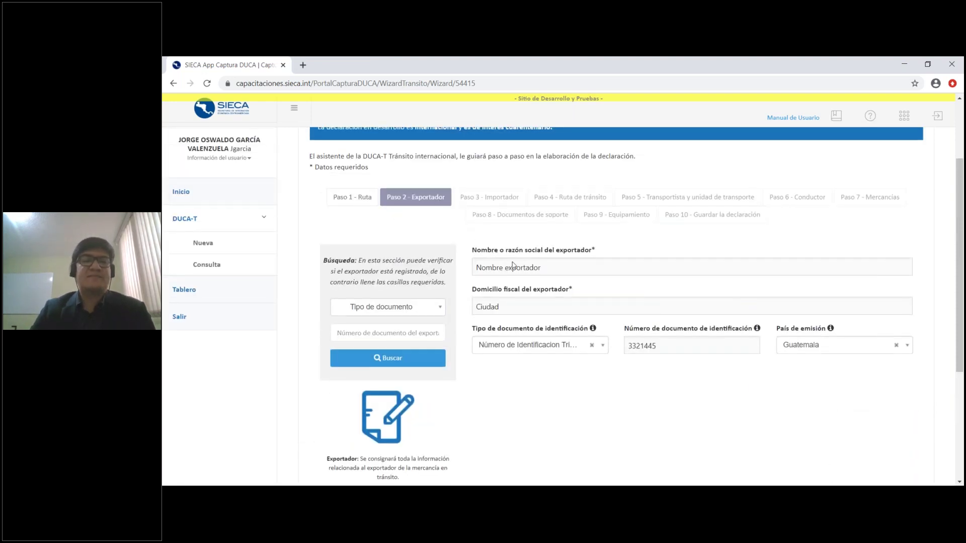
mouse_move(567, 351)
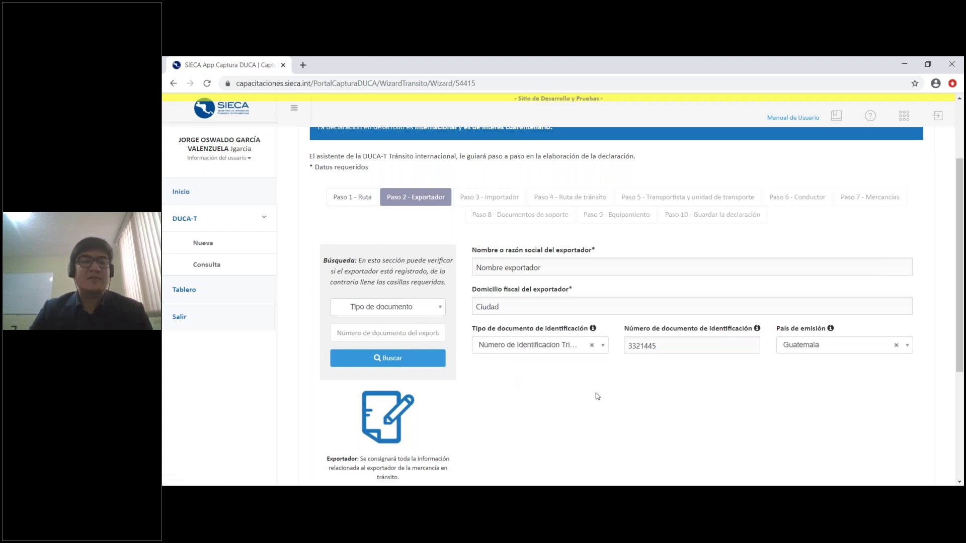
click(654, 267)
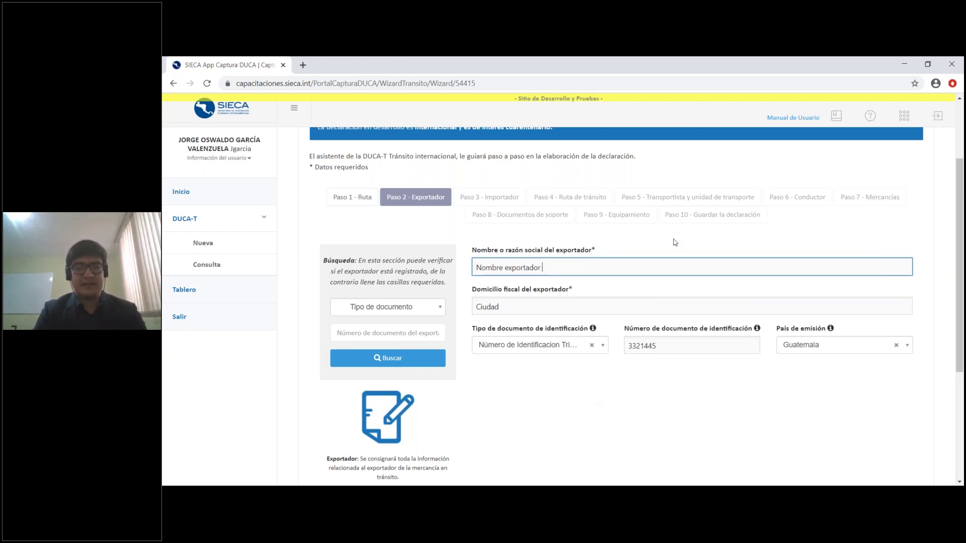
text(de la declarac)
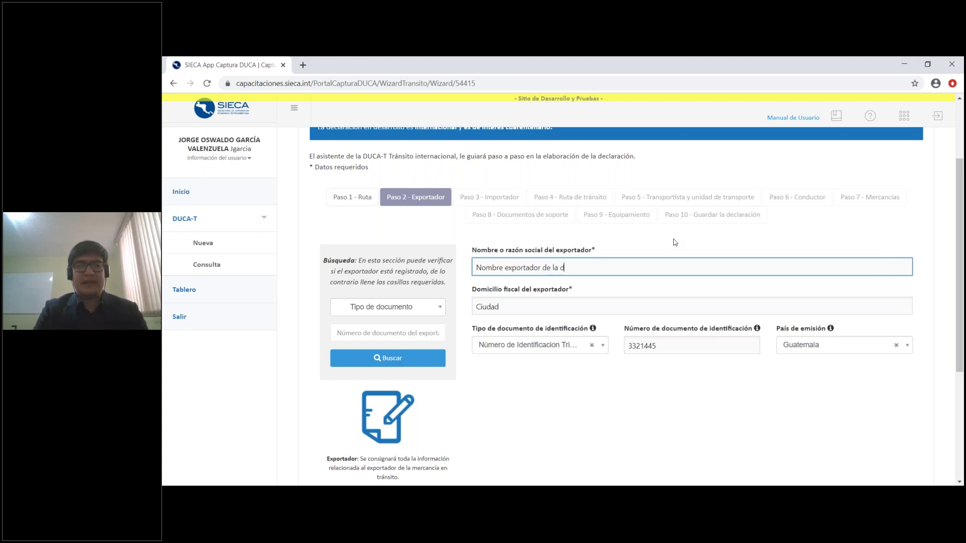
text(ón)
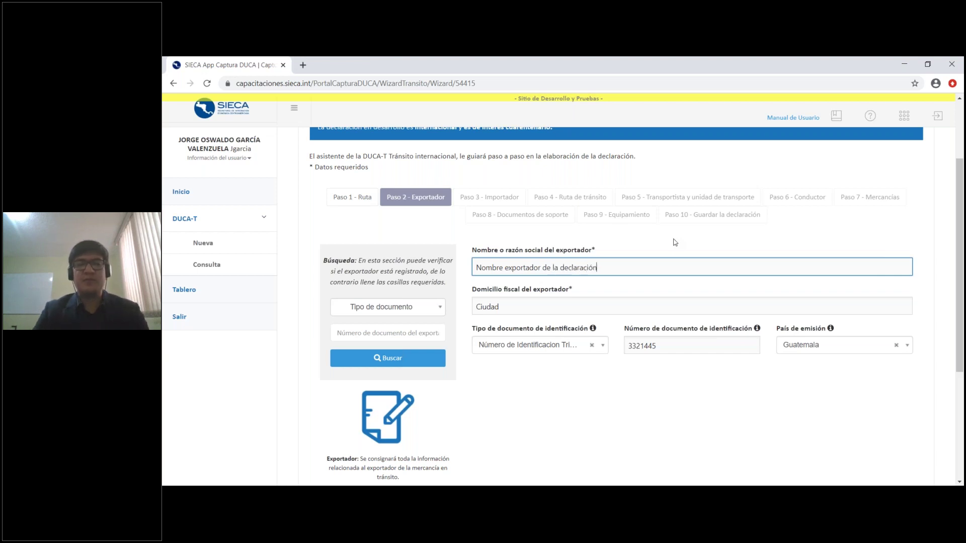
click(674, 241)
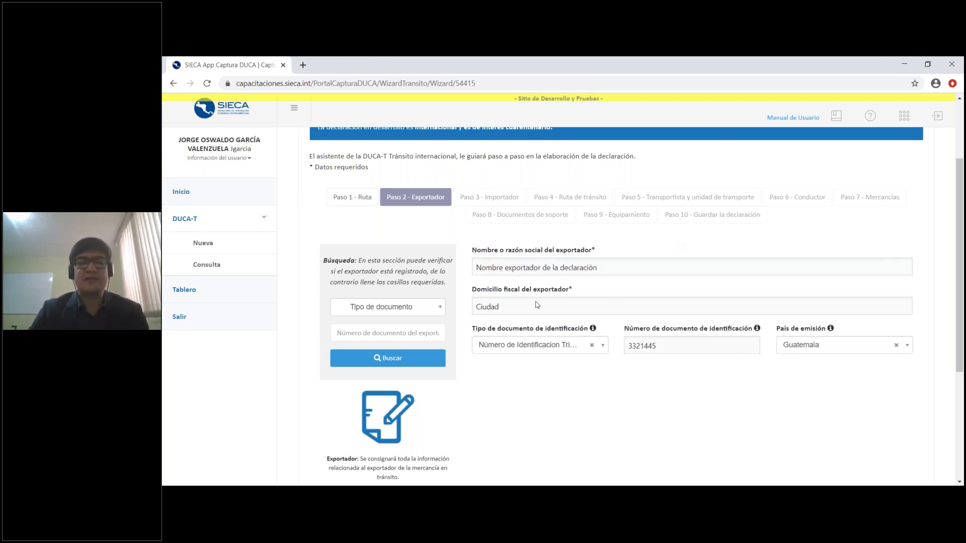
Leave the identification document type unchanged and keep Guatemala as País de emisión
click(541, 348)
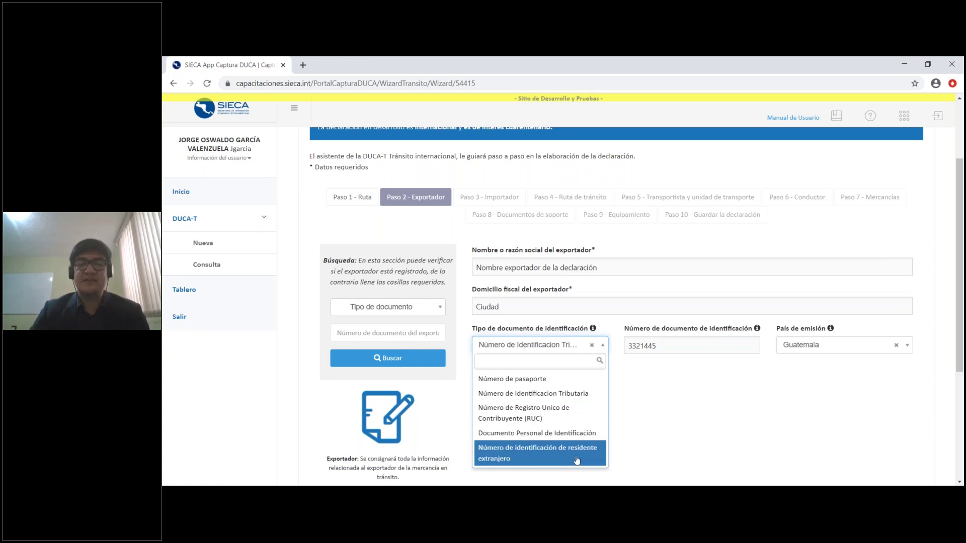
click(698, 419)
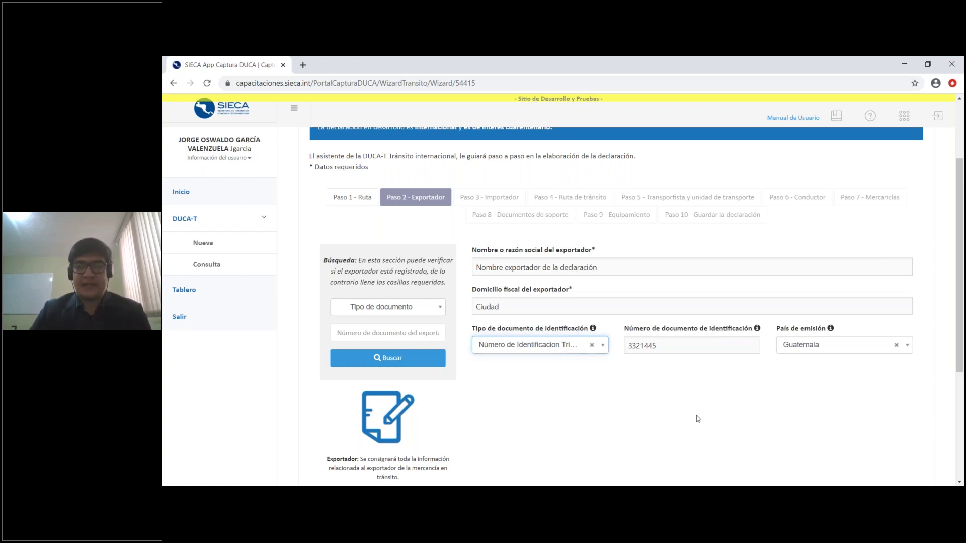
click(684, 383)
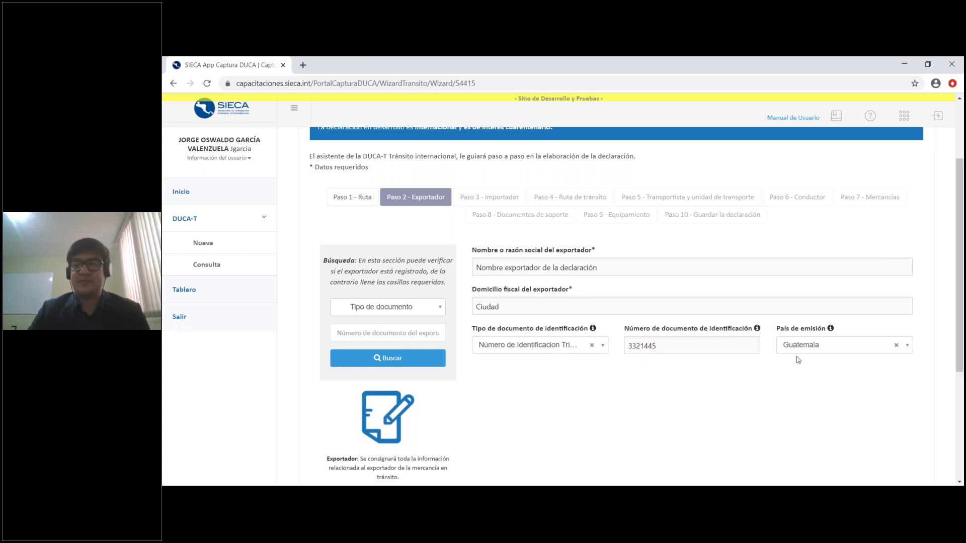
click(835, 347)
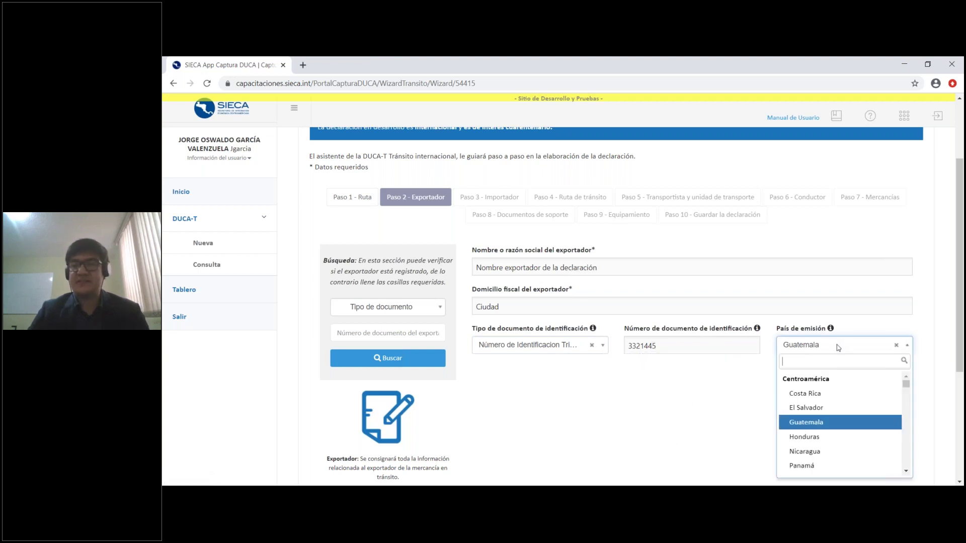
click(838, 348)
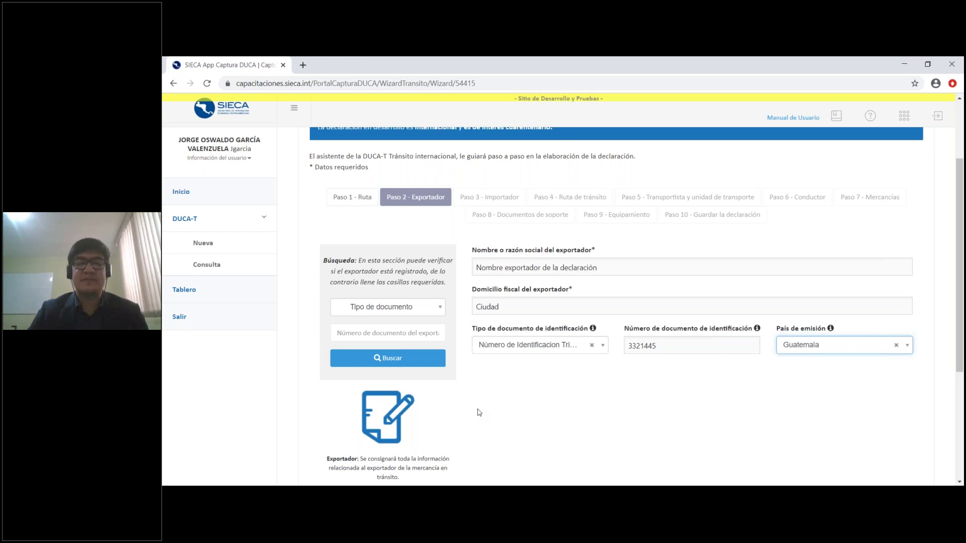
Search for the exporter by Número de Identificacion Tributaria 12345 to fill in JAS INTL
click(426, 312)
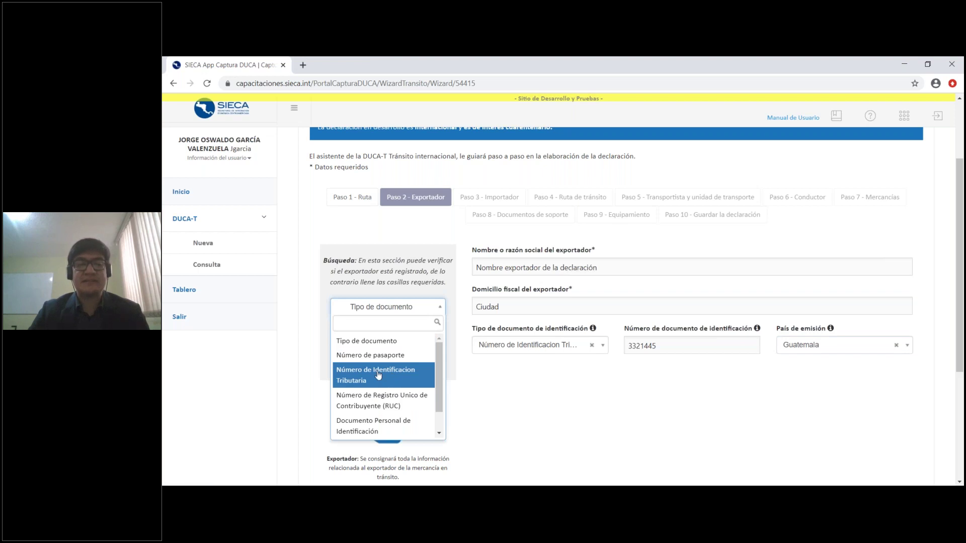
click(393, 382)
click(392, 334)
text(12345)
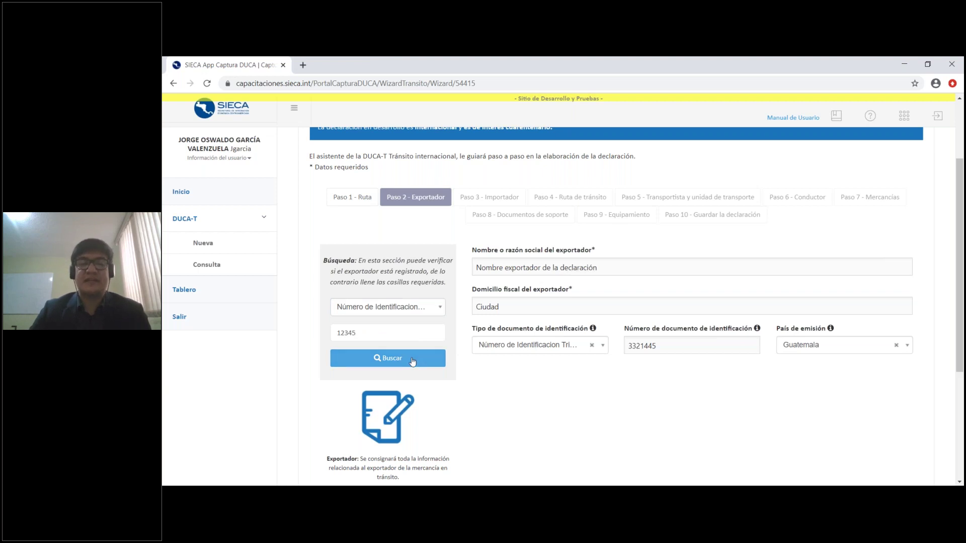
click(413, 360)
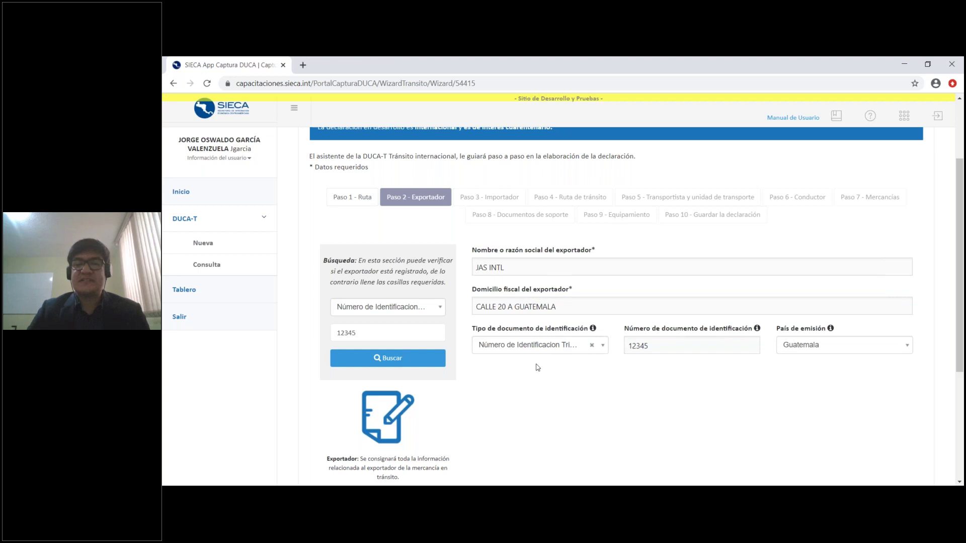
Keep Número de Identificacion Tributaria as the exporter's Tipo de documento
click(533, 352)
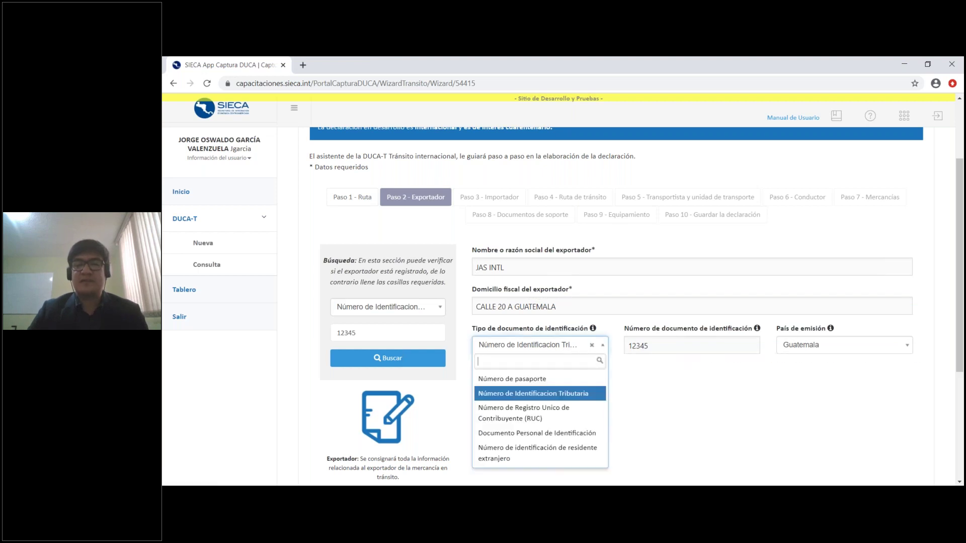
click(533, 394)
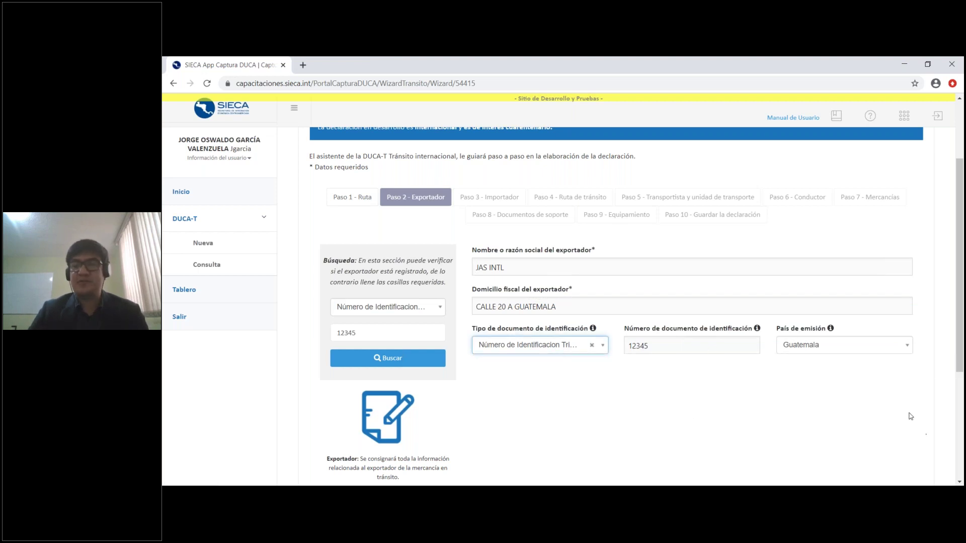
click(840, 393)
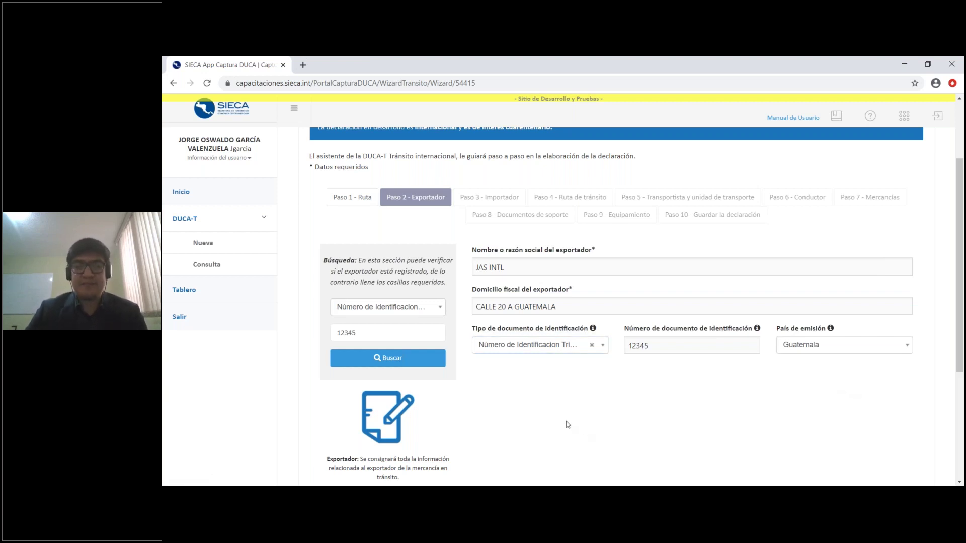
scroll(568, 418, down, 1)
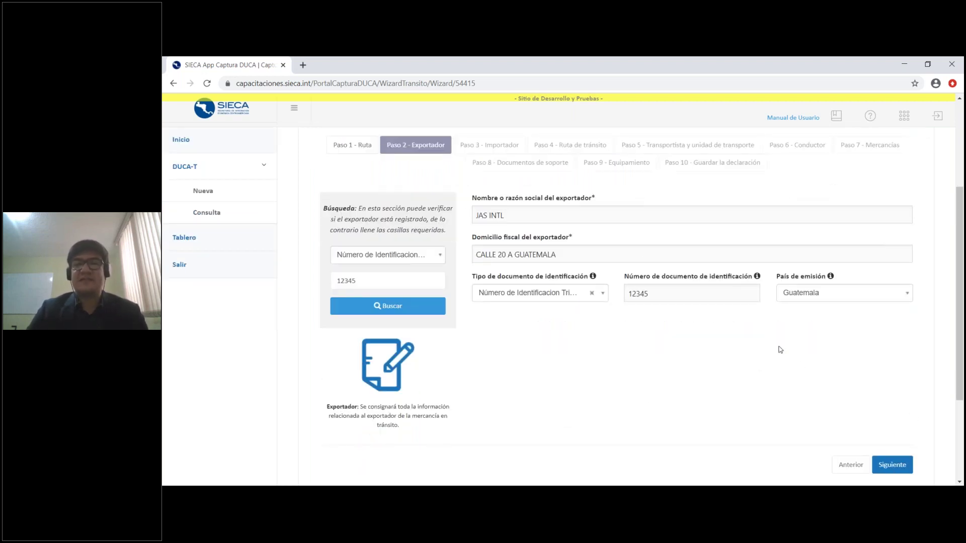
Review the prefilled importer details in Paso 3, leaving the search document type unchanged, and move on to Paso 4
click(892, 465)
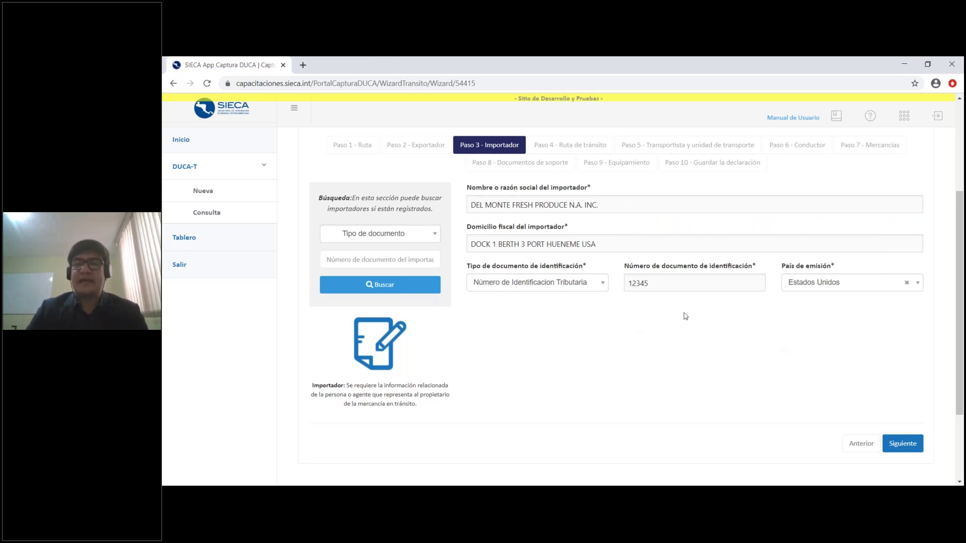
click(412, 235)
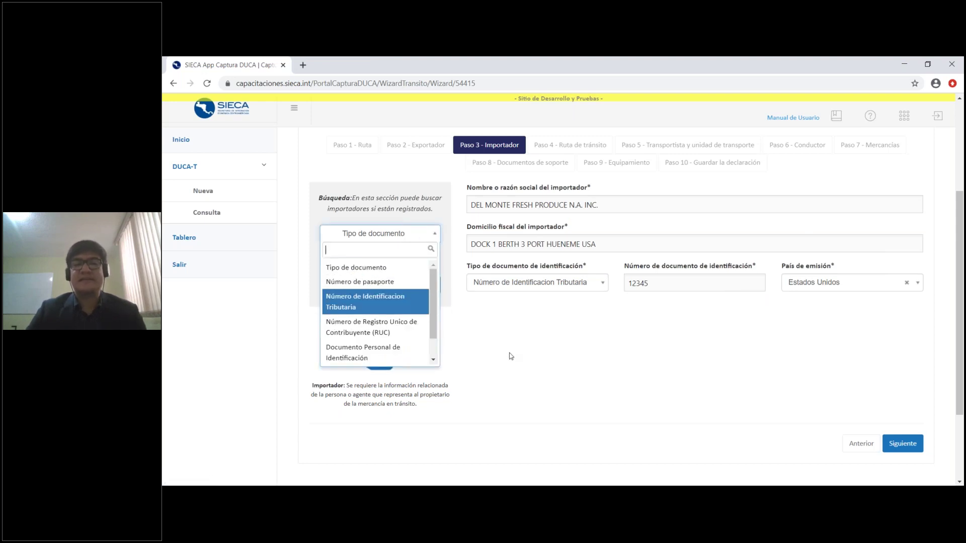
click(497, 320)
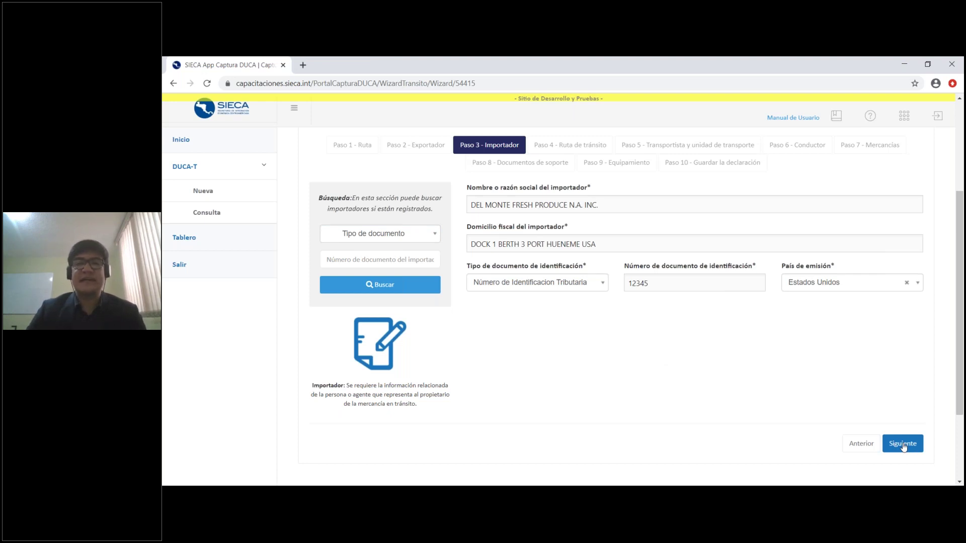
click(902, 445)
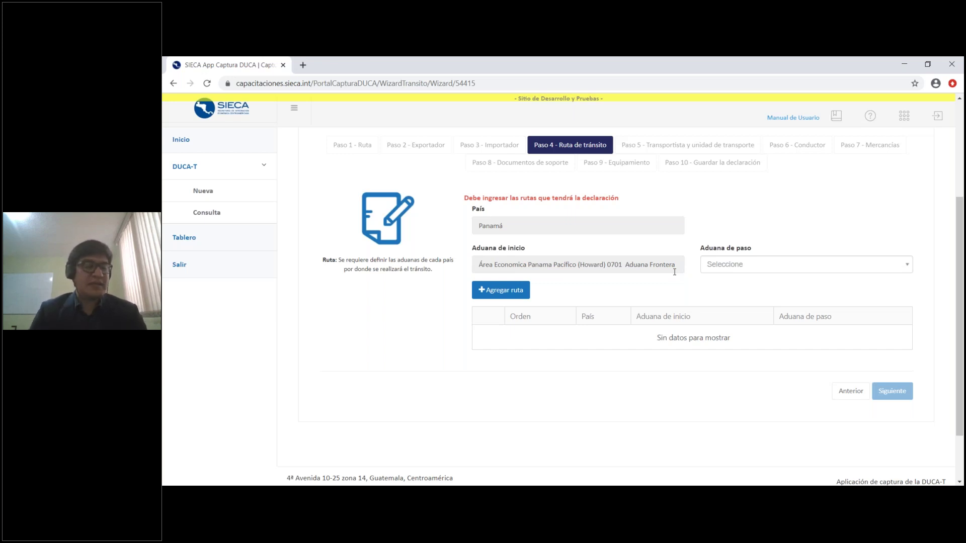
Add the Panamá route leg exiting through PASO CANOAS 0403 Aduana Frontera
click(839, 264)
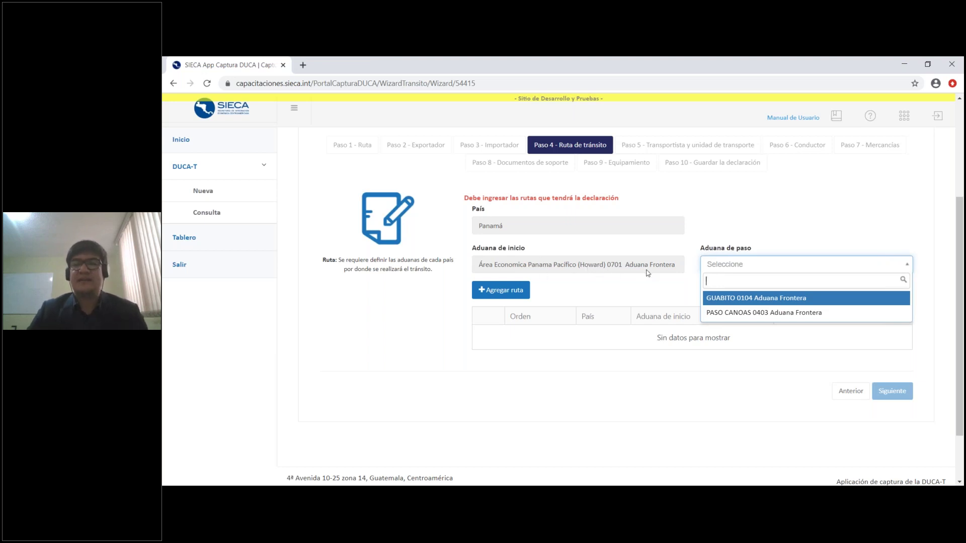
click(823, 317)
click(506, 297)
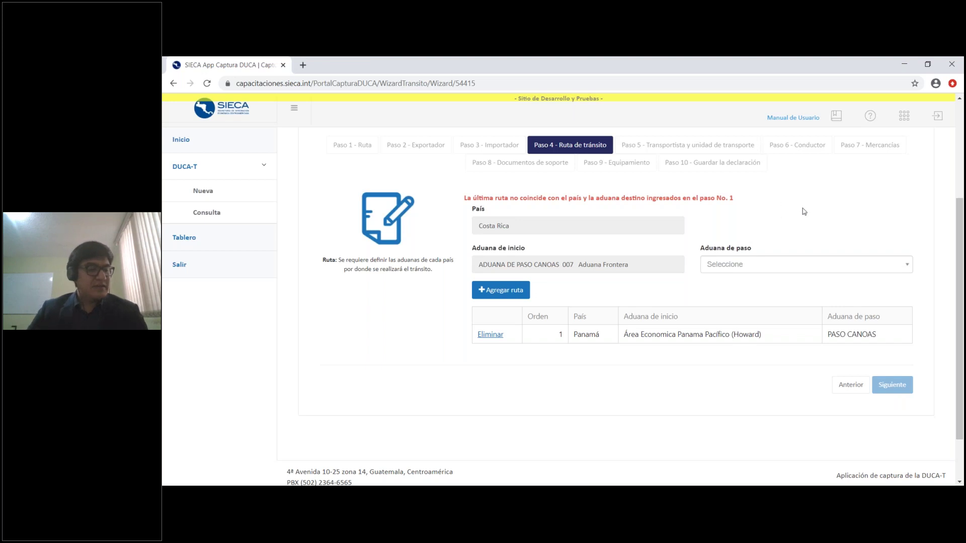
Add legs via Peñas Blancas 003, Las Manos and El Amatillo 0023; choose San Cristóbal 07 for El Salvador
click(823, 266)
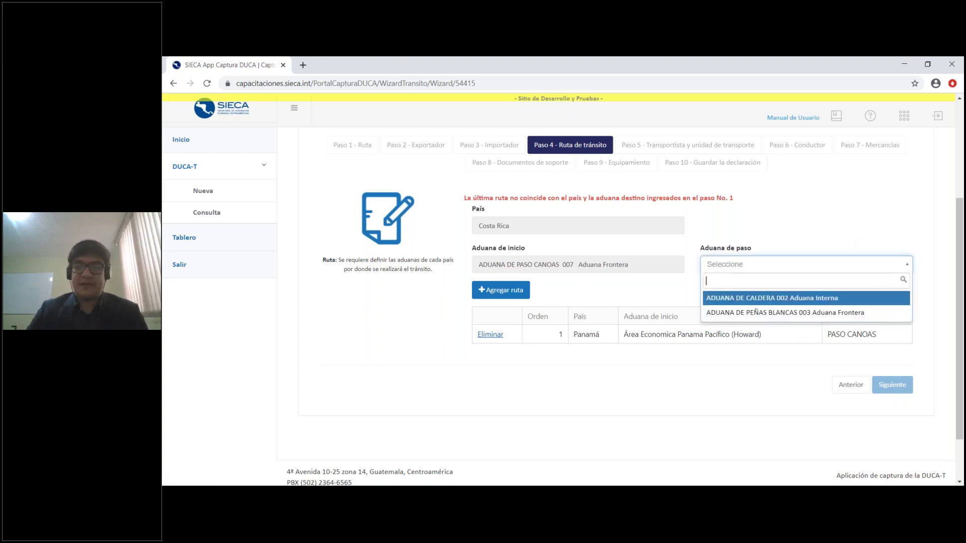
click(797, 314)
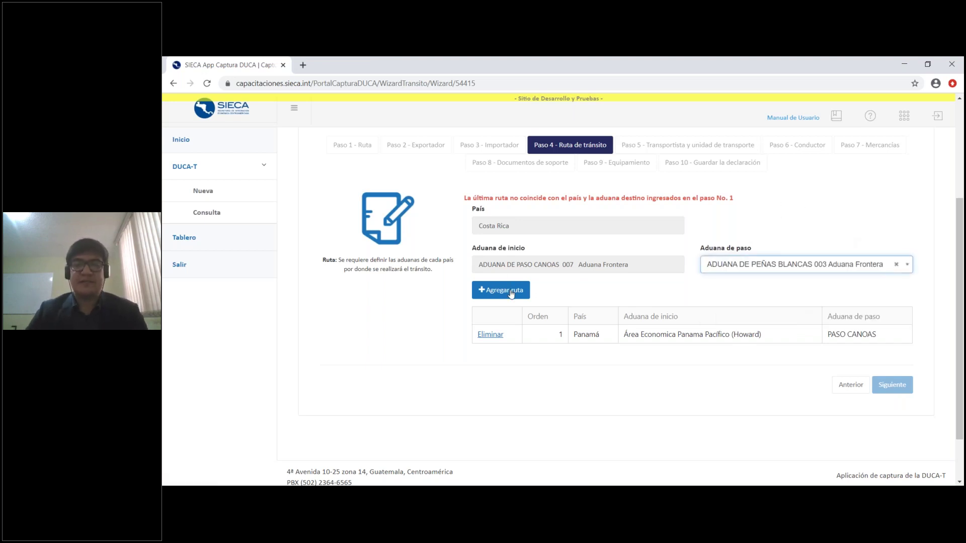
click(515, 296)
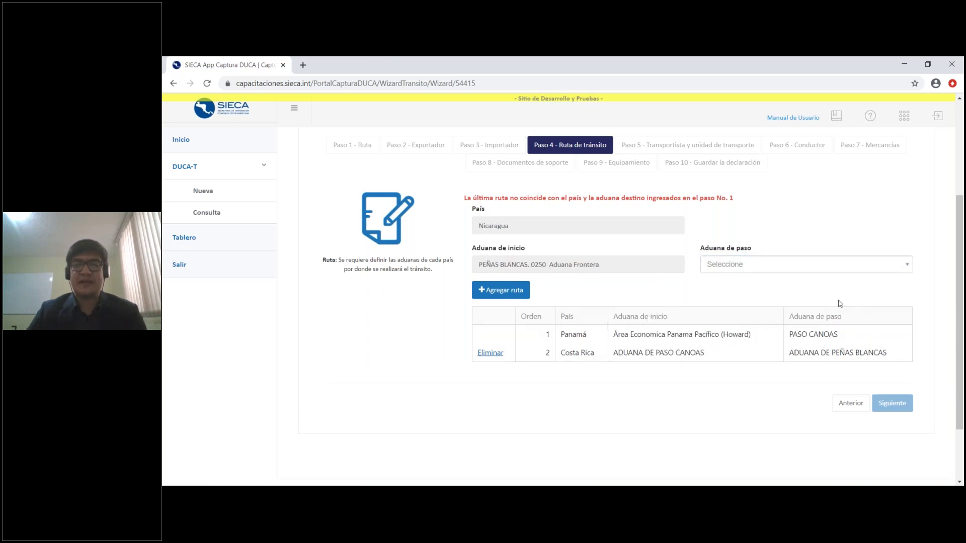
click(862, 269)
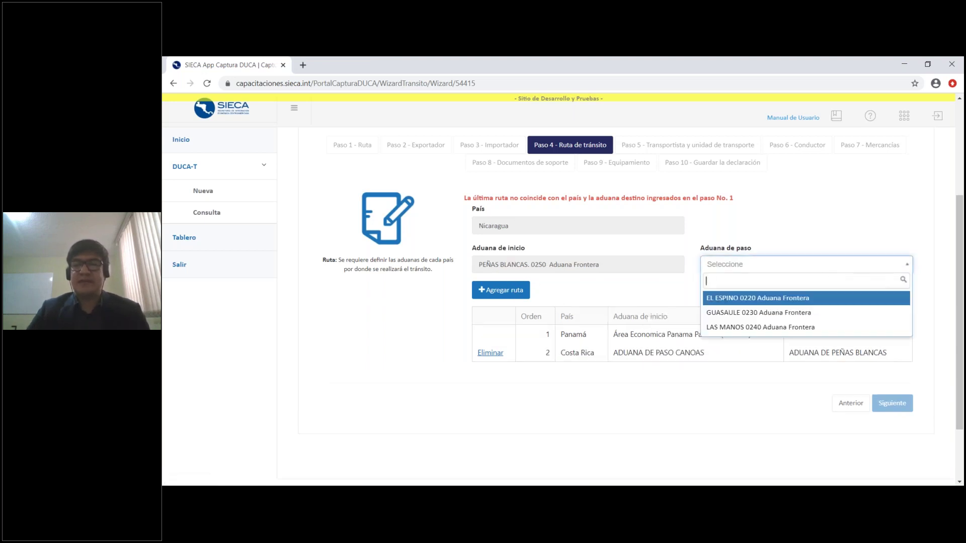
click(792, 327)
click(502, 290)
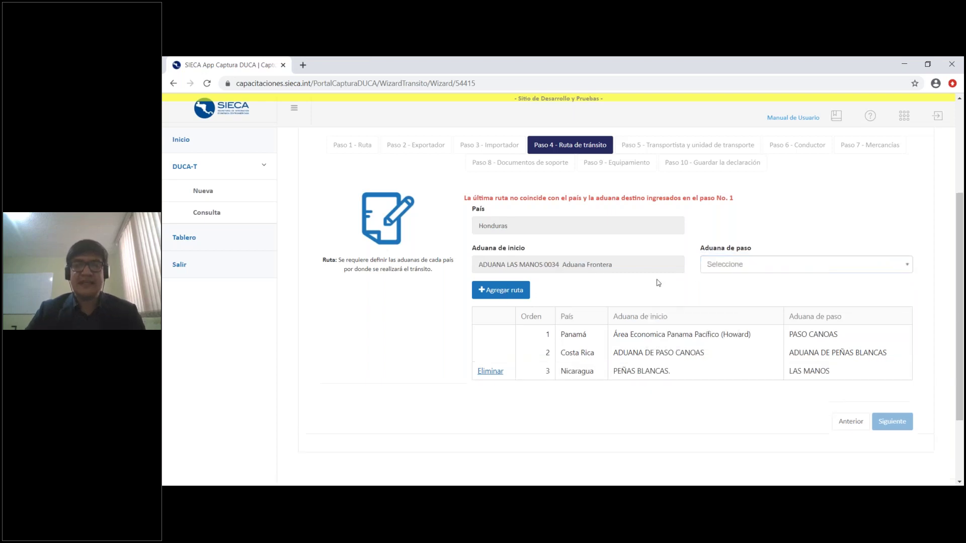
click(785, 270)
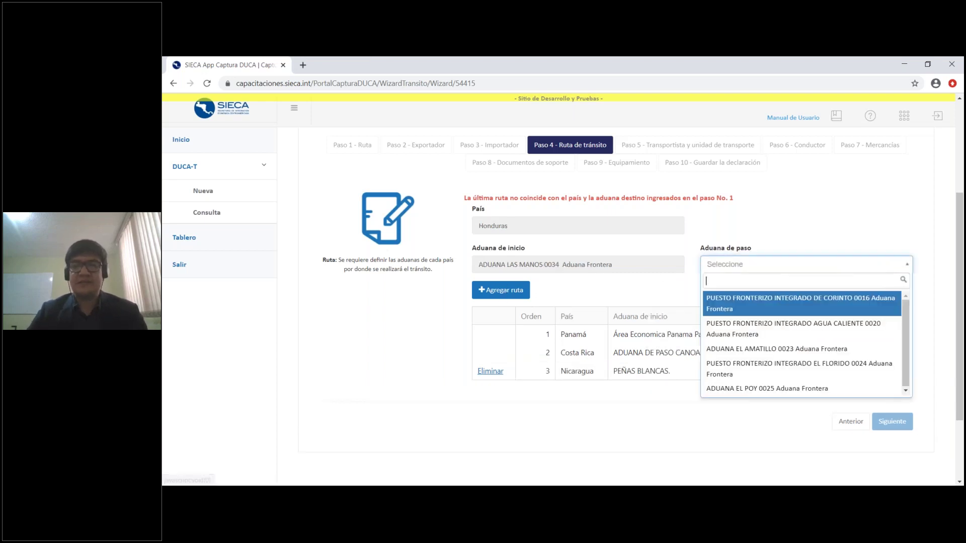
click(789, 349)
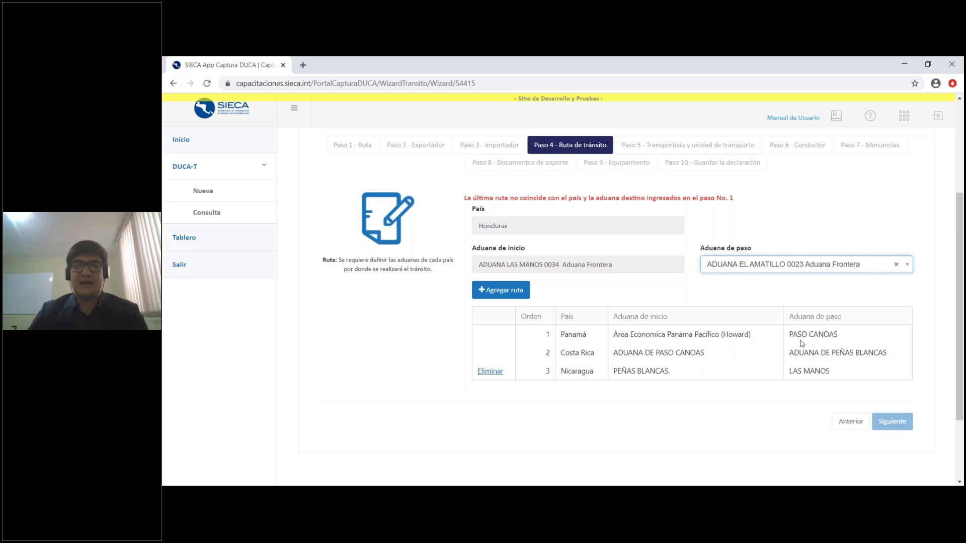
click(516, 293)
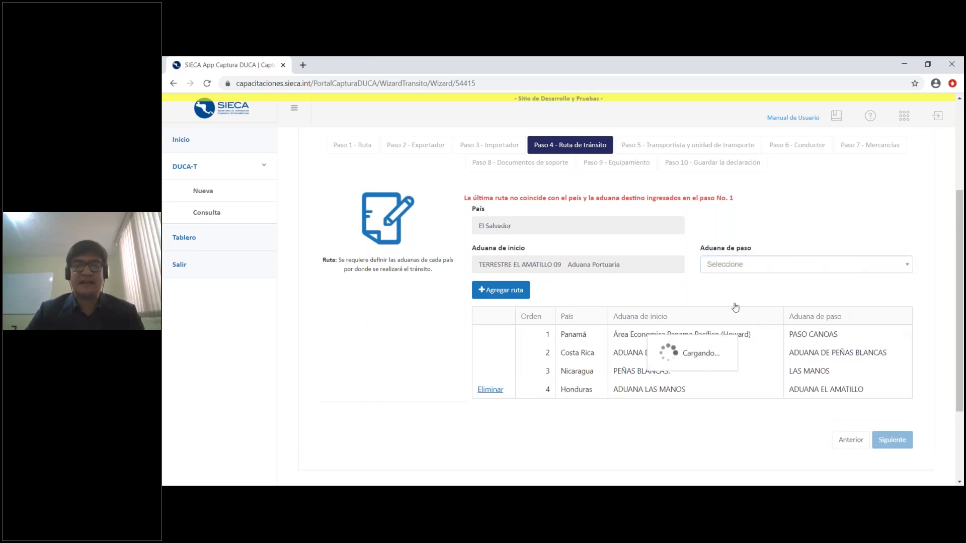
click(822, 267)
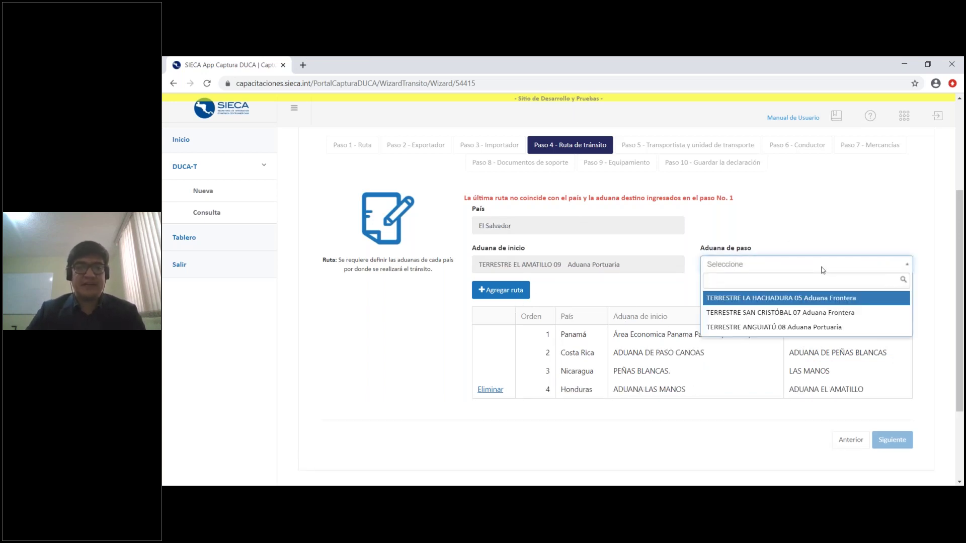
click(807, 317)
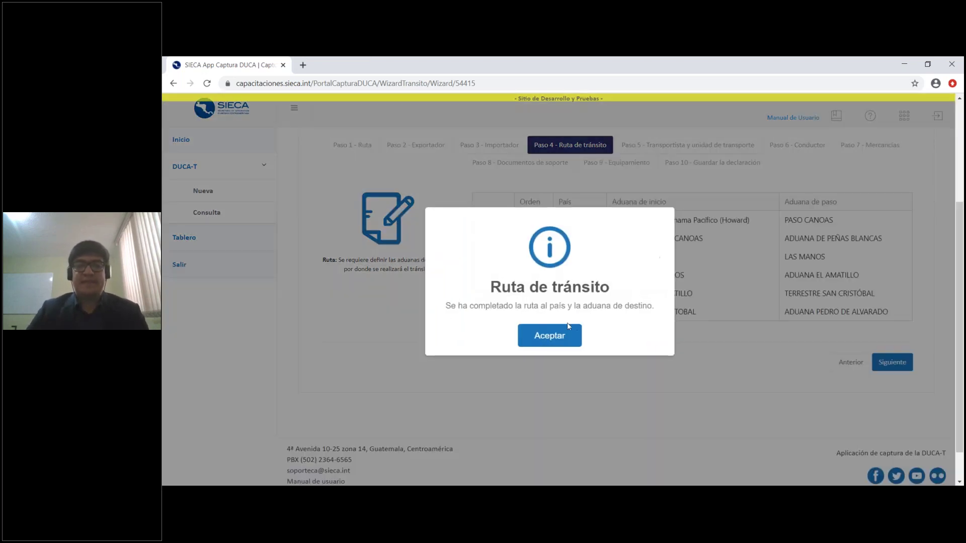
Confirm the completed route ending at Aduana Pedro de Alvarado and continue to Paso 5
click(554, 336)
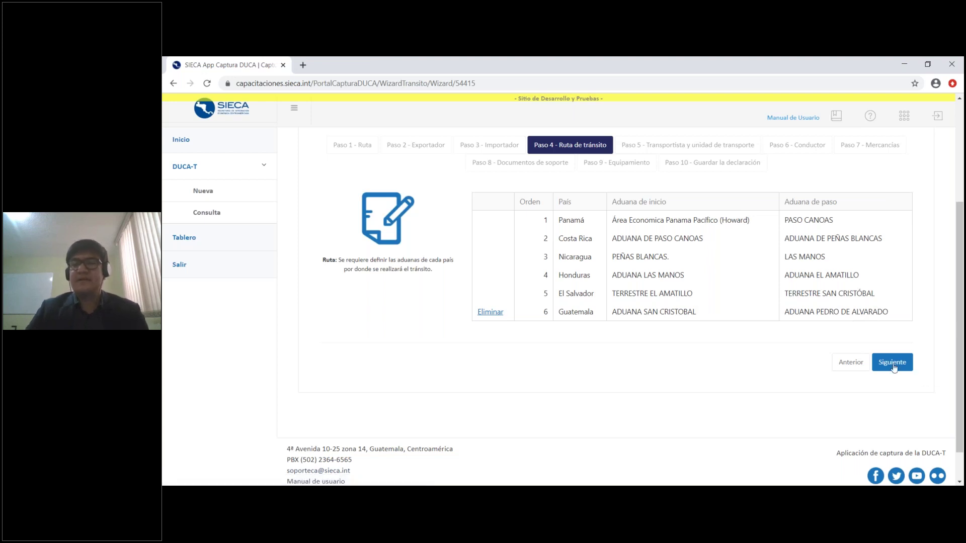
scroll(894, 368, up, 1)
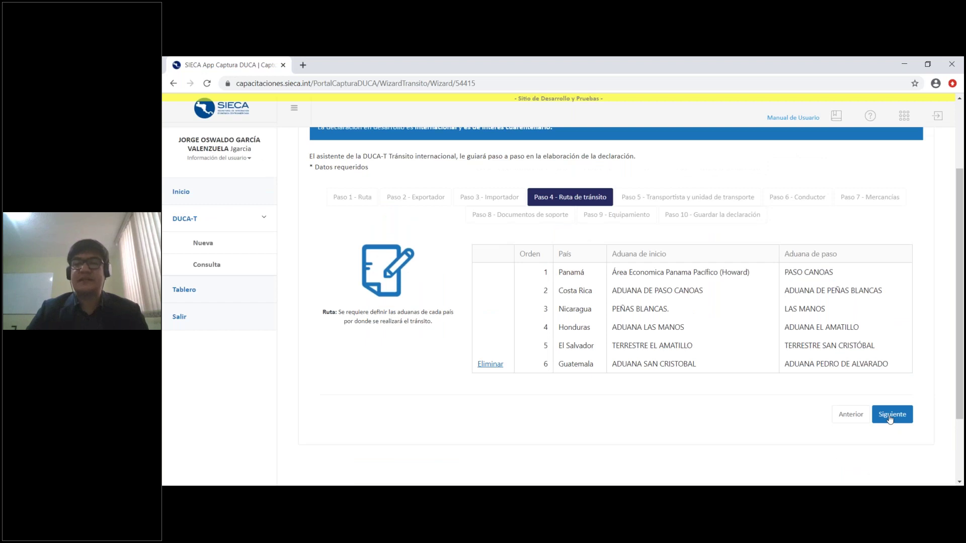
click(891, 418)
scroll(744, 281, down, 1)
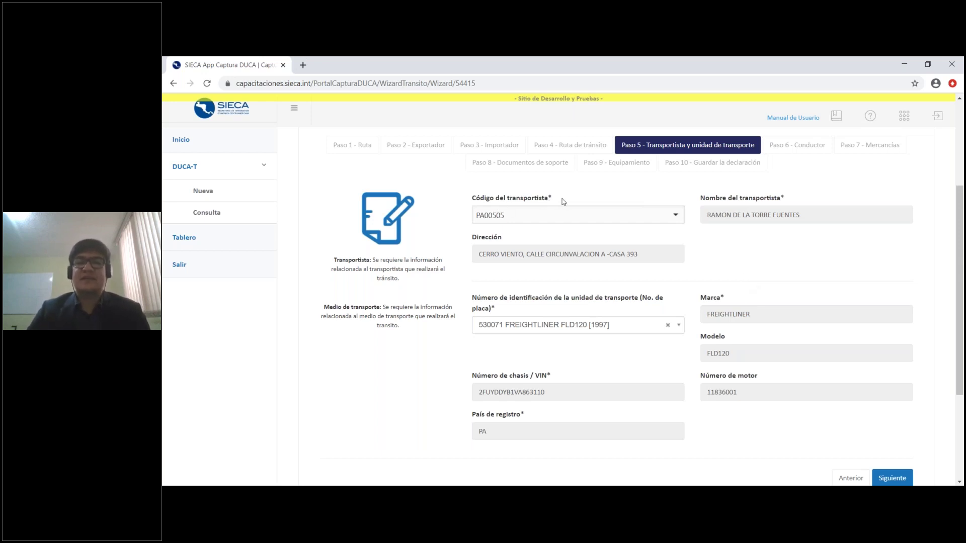
click(676, 216)
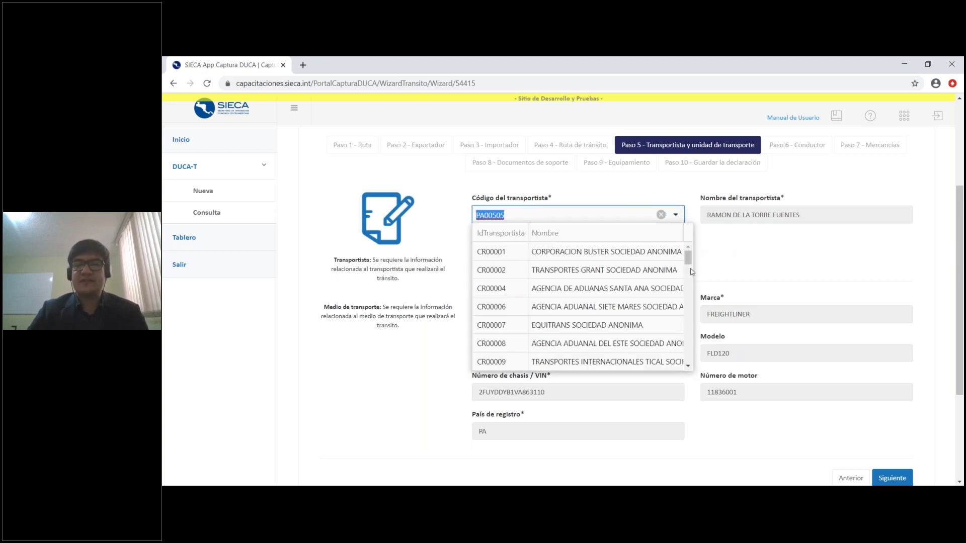
drag(688, 260, 687, 256)
click(754, 264)
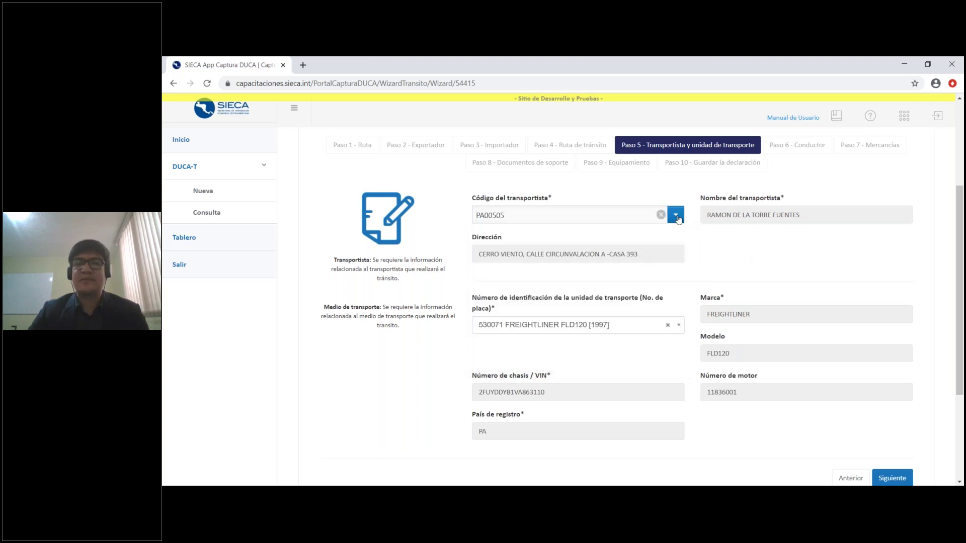
click(675, 216)
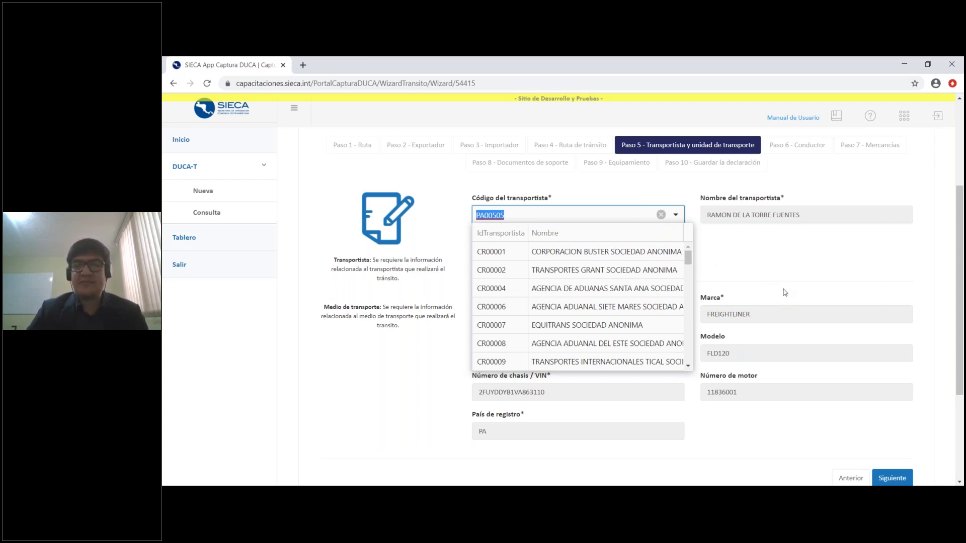
drag(688, 259, 688, 294)
click(754, 262)
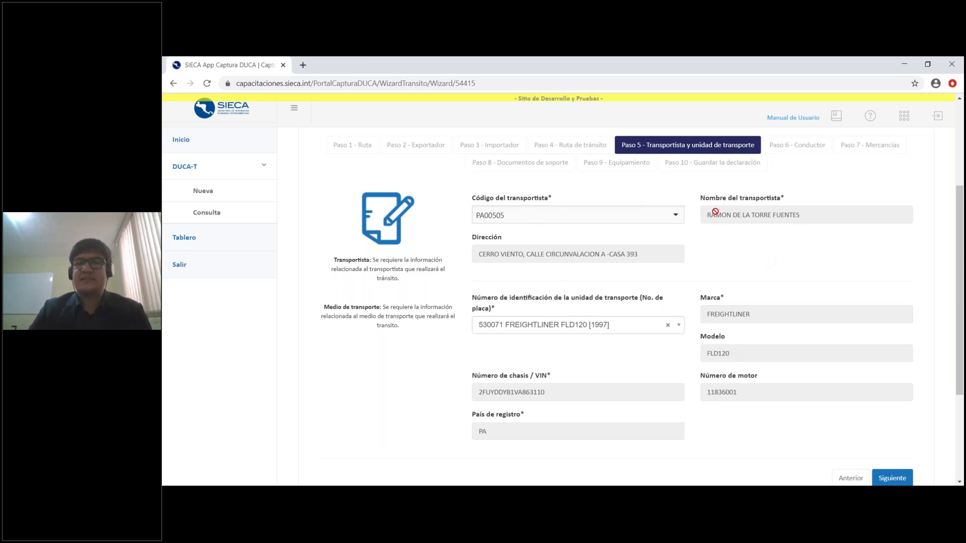
mouse_move(826, 212)
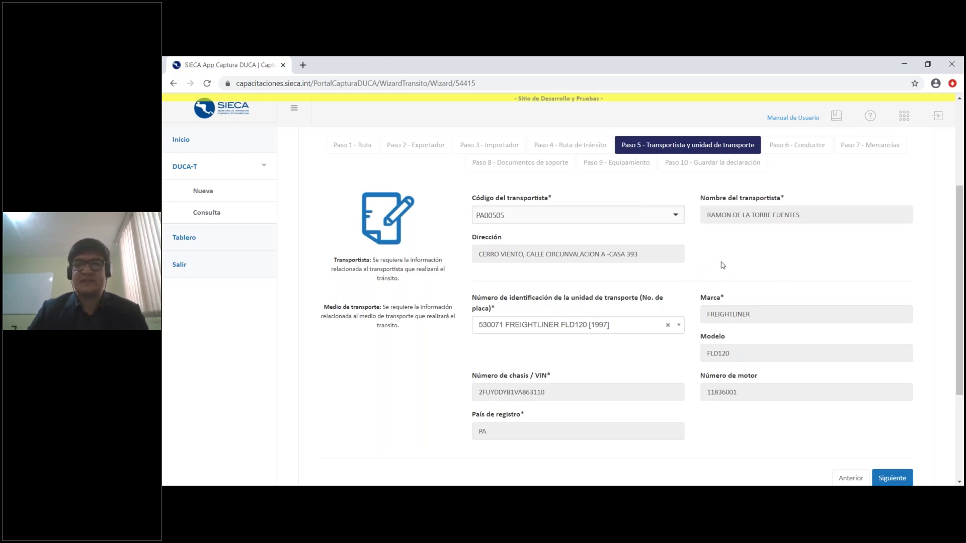
scroll(728, 265, down, 1)
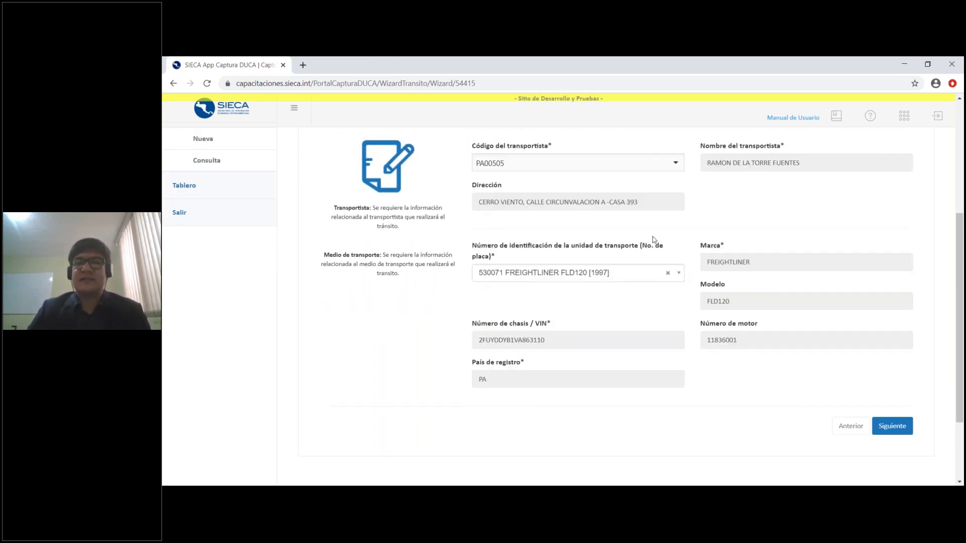
click(623, 275)
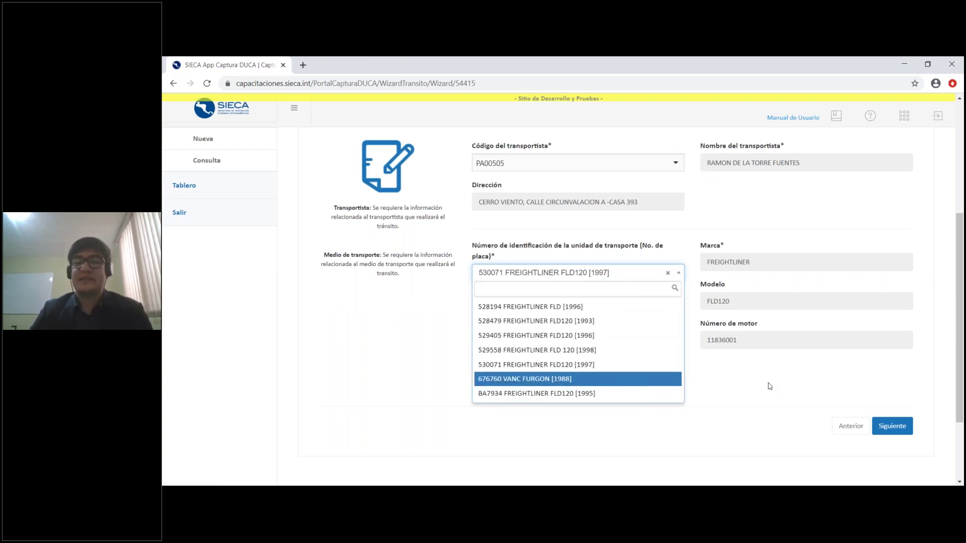
click(752, 379)
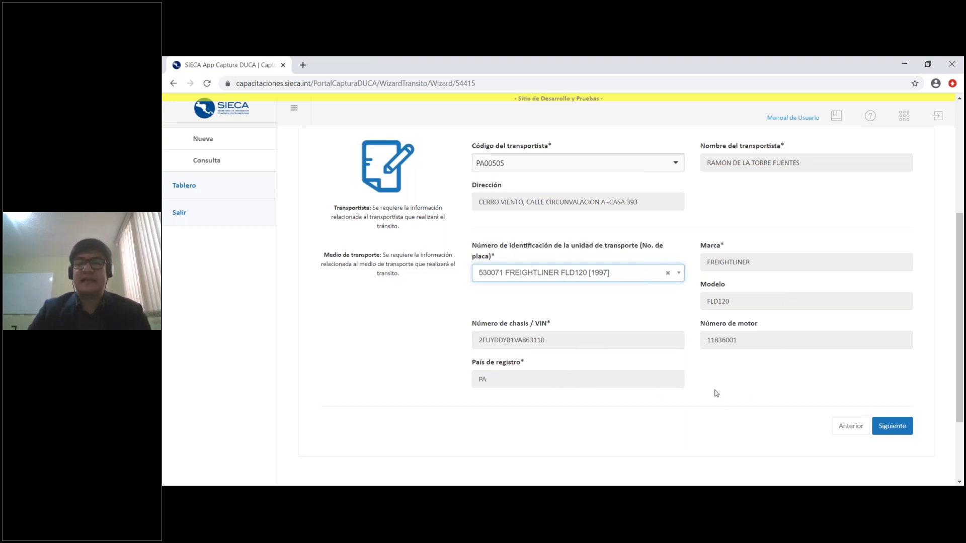
scroll(818, 402, up, 1)
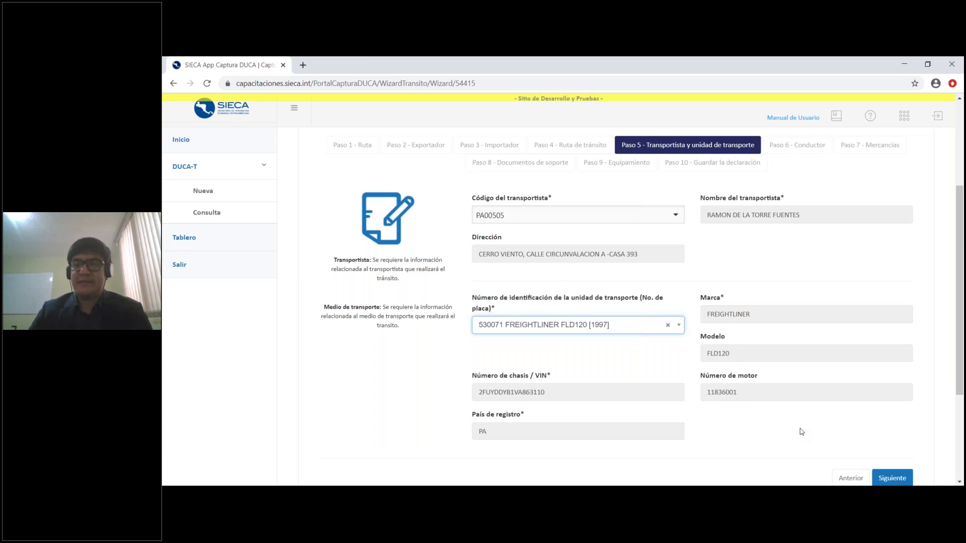
click(793, 277)
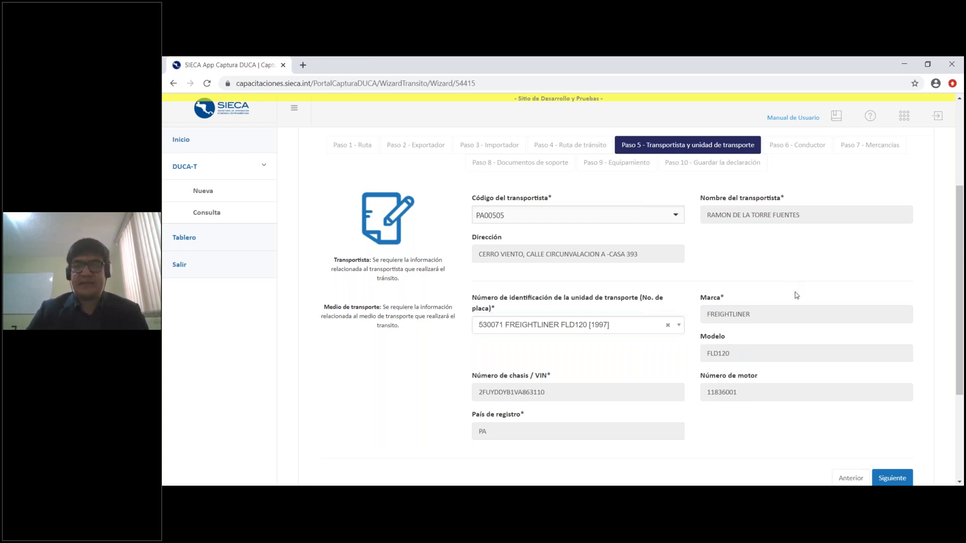
scroll(755, 252, down, 1)
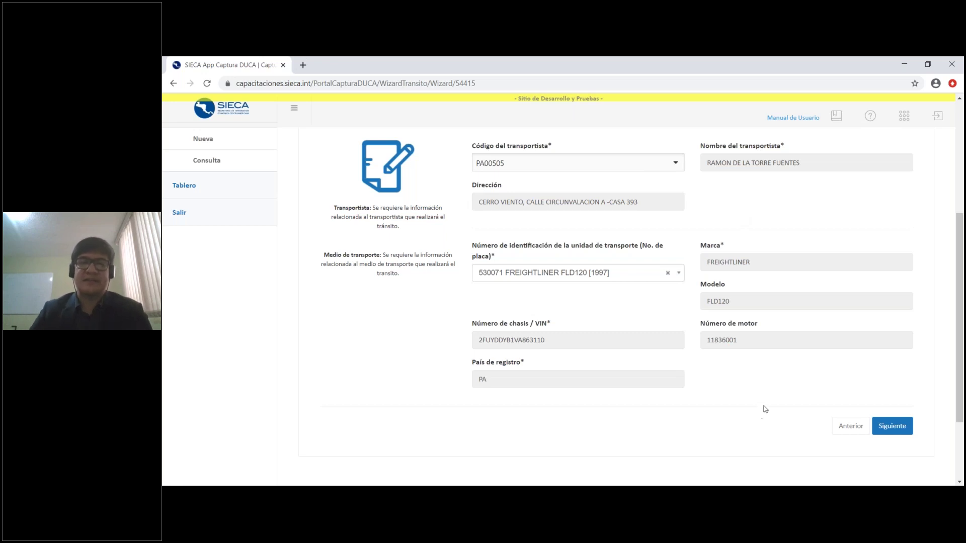
scroll(765, 409, up, 1)
scroll(860, 409, down, 1)
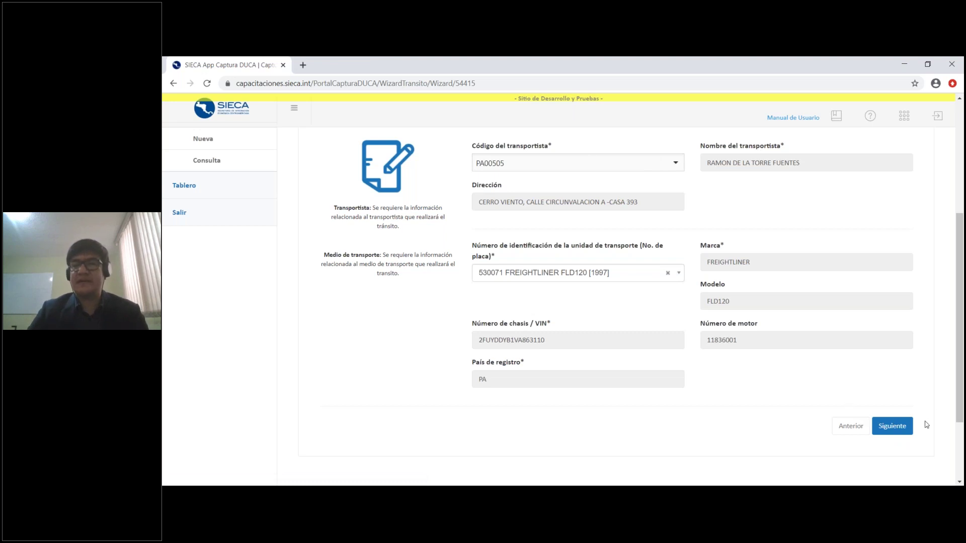
Keep Número de pasaporte as the driver's document type and proceed to Paso 7 - Mercancías
click(893, 427)
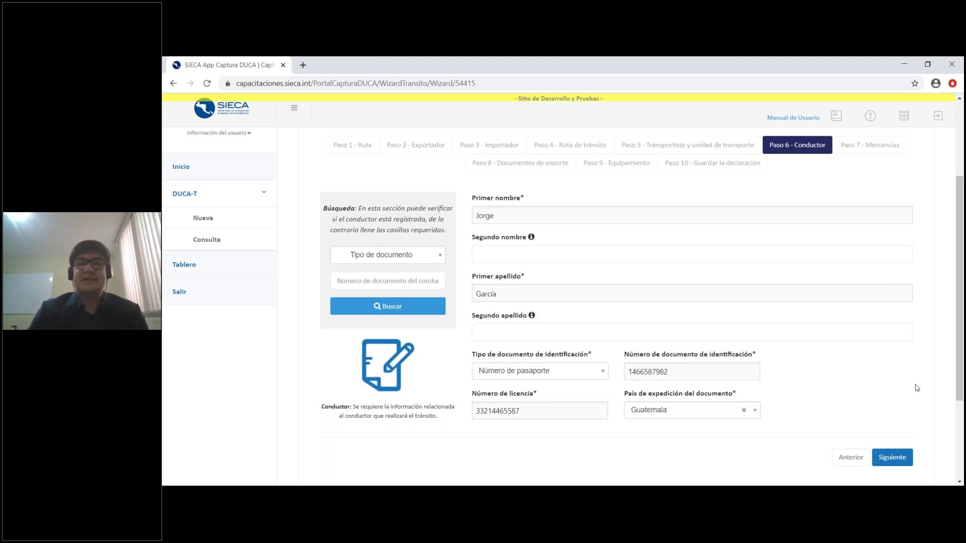
click(552, 372)
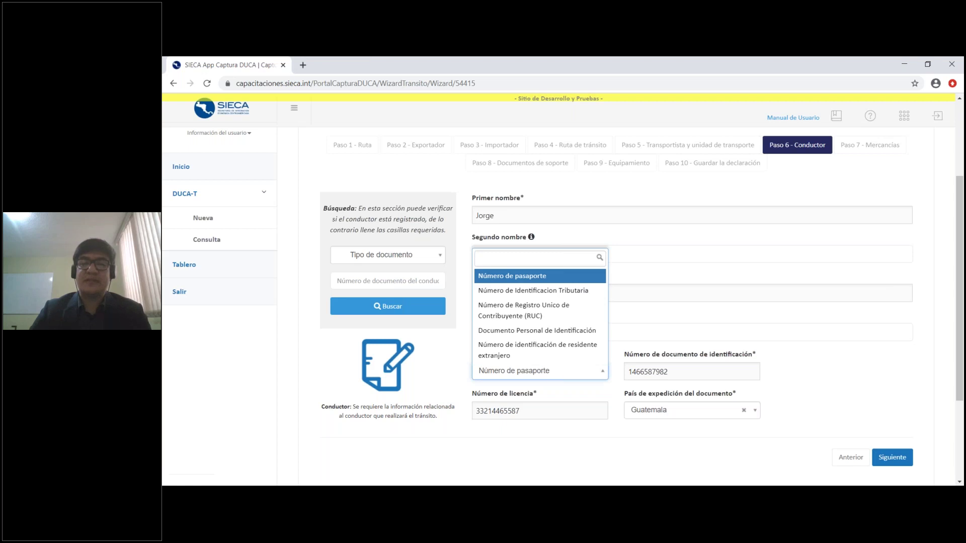
click(832, 383)
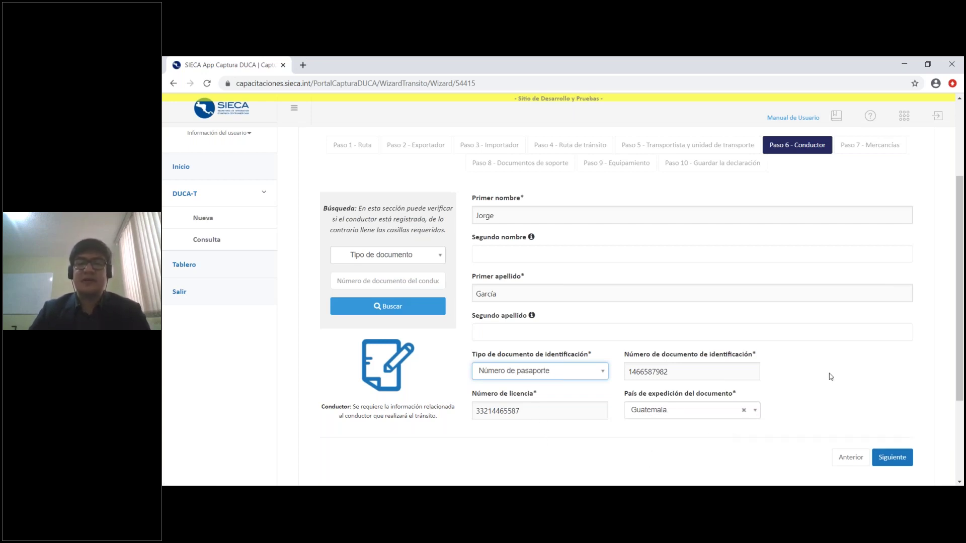
click(853, 378)
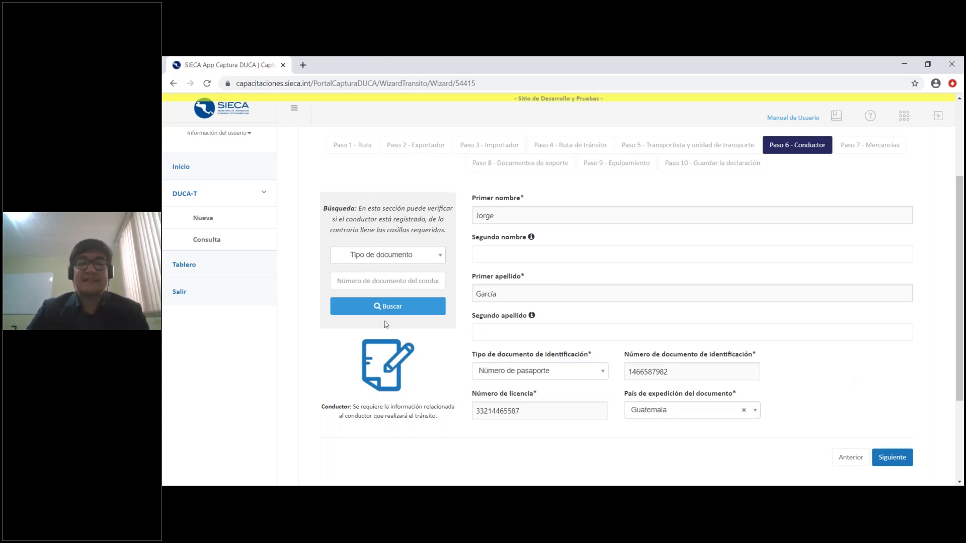
click(420, 255)
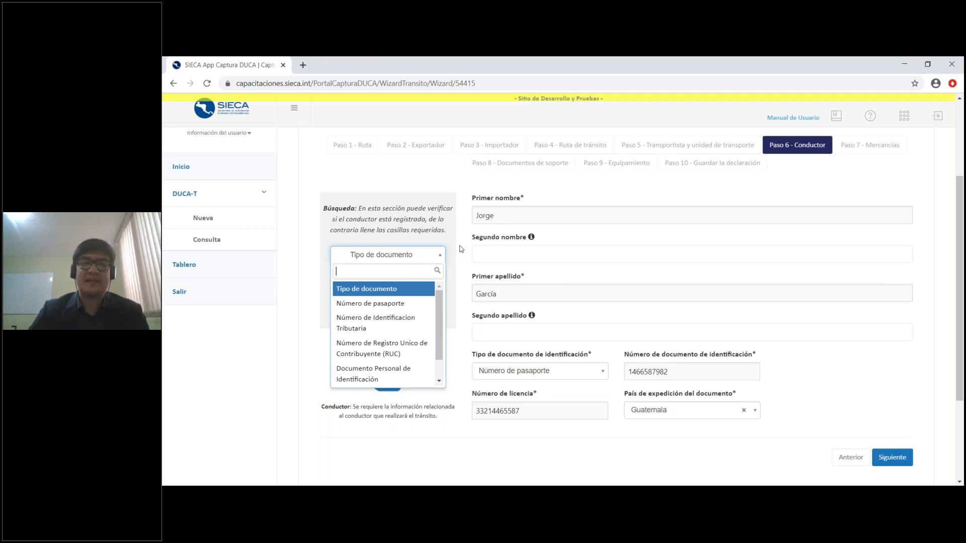
click(462, 248)
click(409, 280)
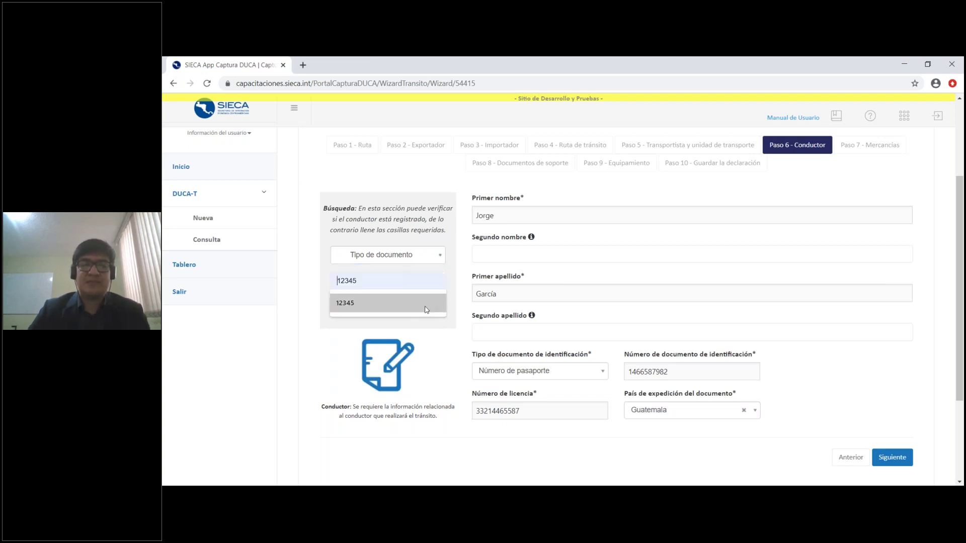
click(458, 296)
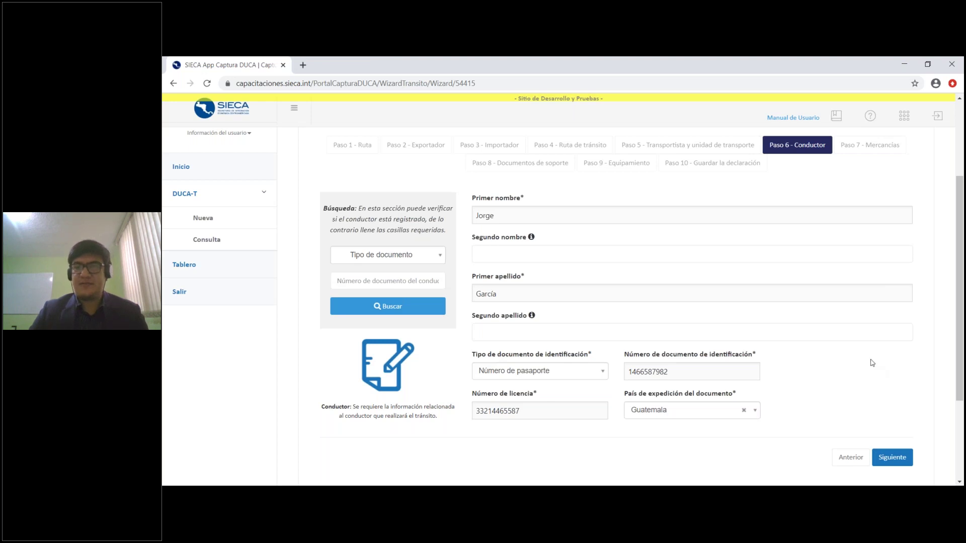
click(897, 463)
scroll(929, 380, down, 1)
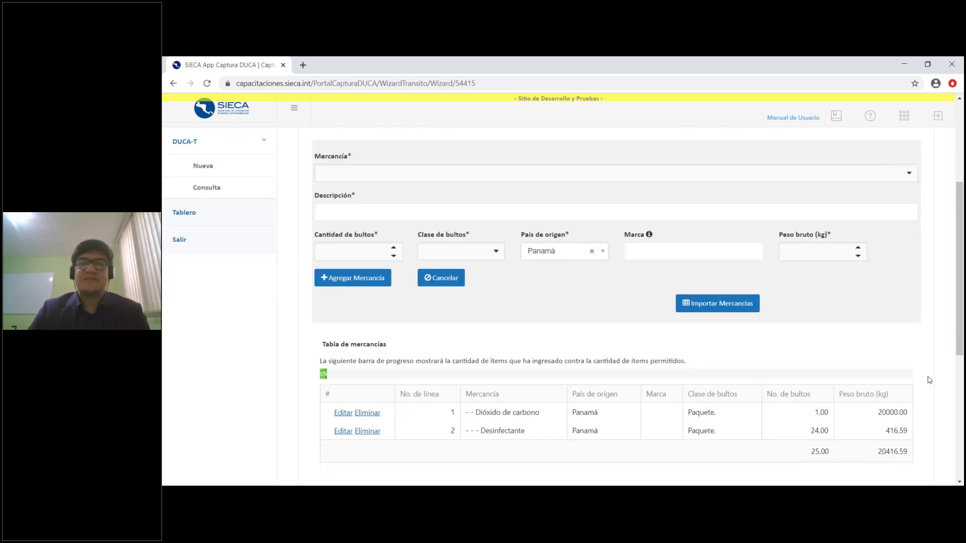
scroll(930, 377, up, 1)
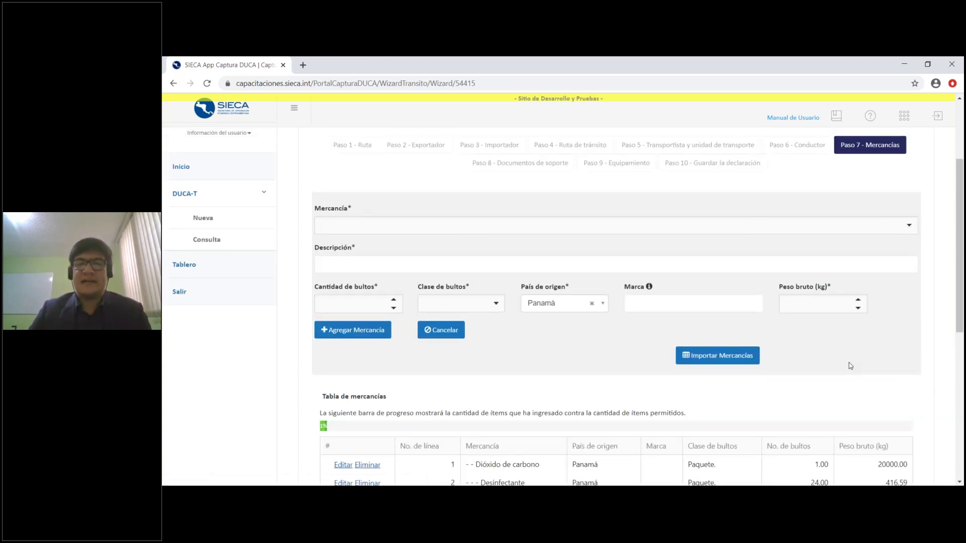
scroll(850, 364, down, 1)
scroll(852, 360, up, 1)
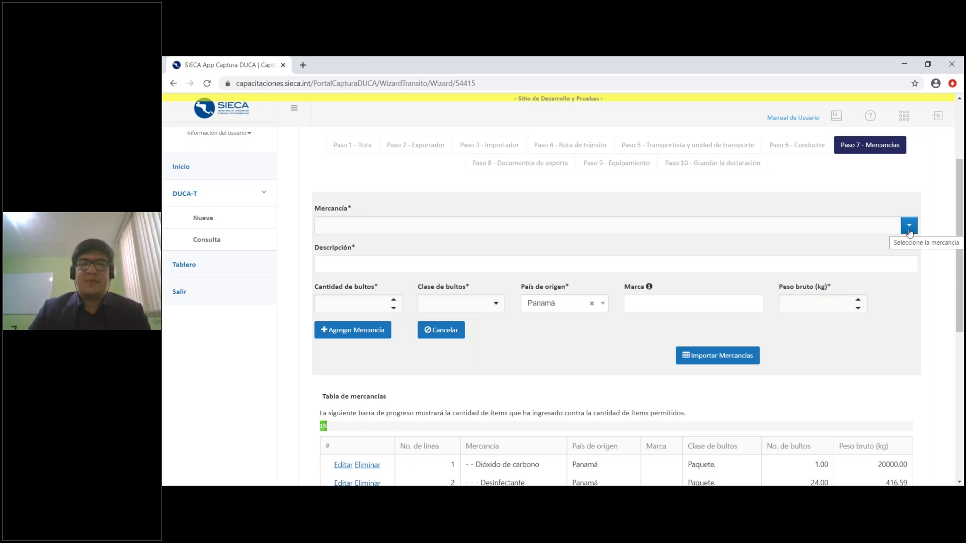
click(909, 230)
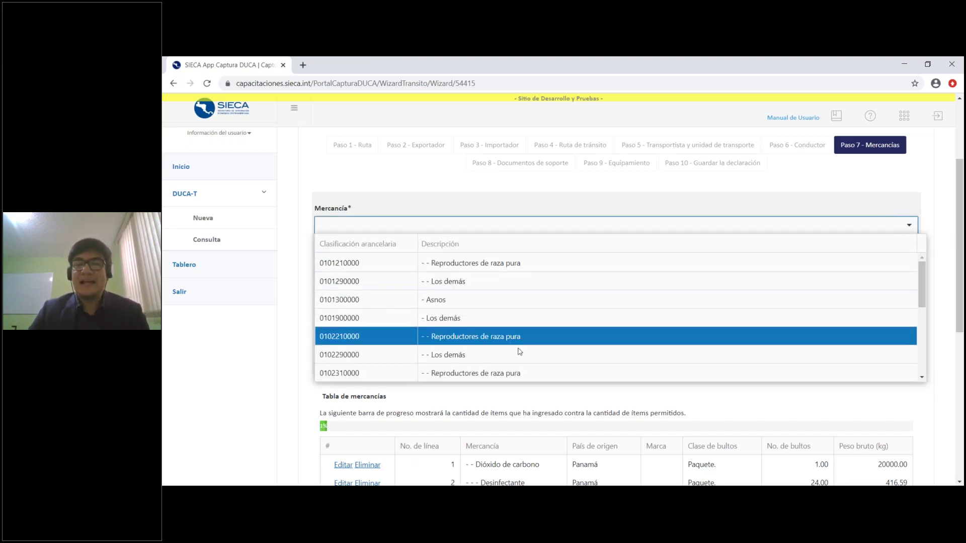
click(528, 337)
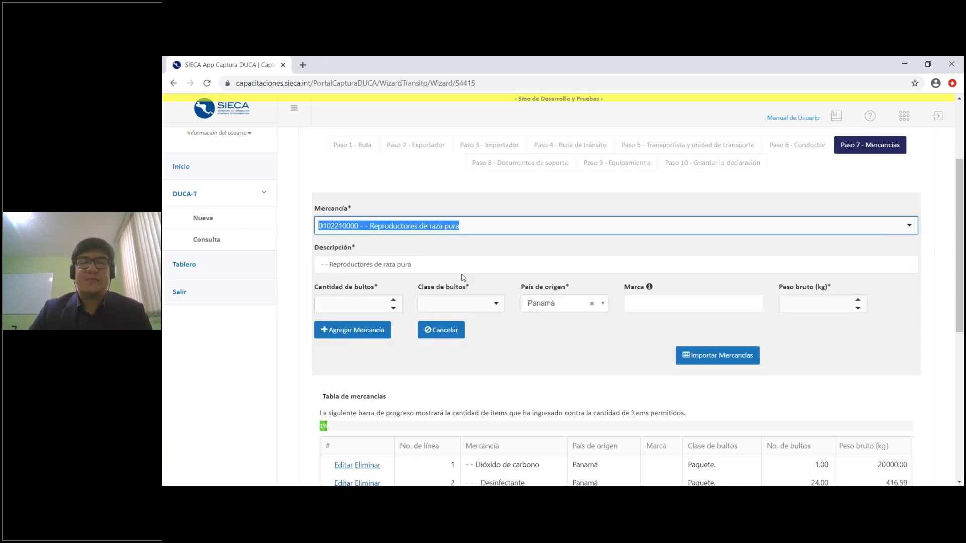
drag(448, 265, 316, 267)
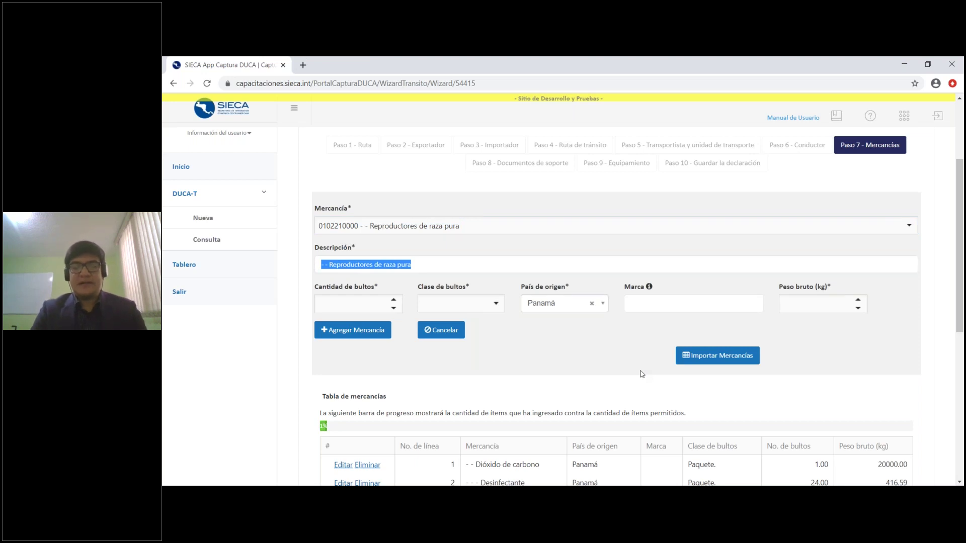
text(Reproductores)
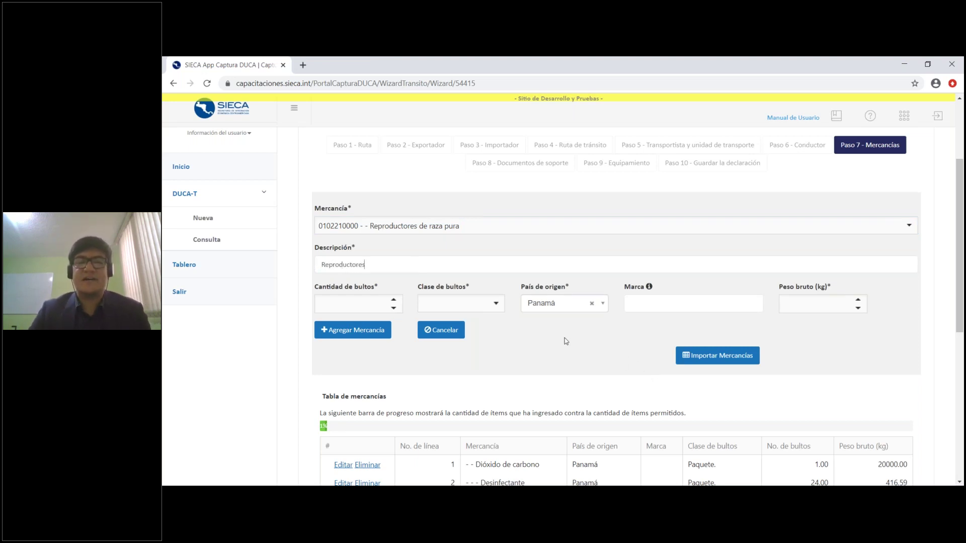
Set 12 packages of type PK. Paquete. and keep Panamá as country of origin
click(357, 306)
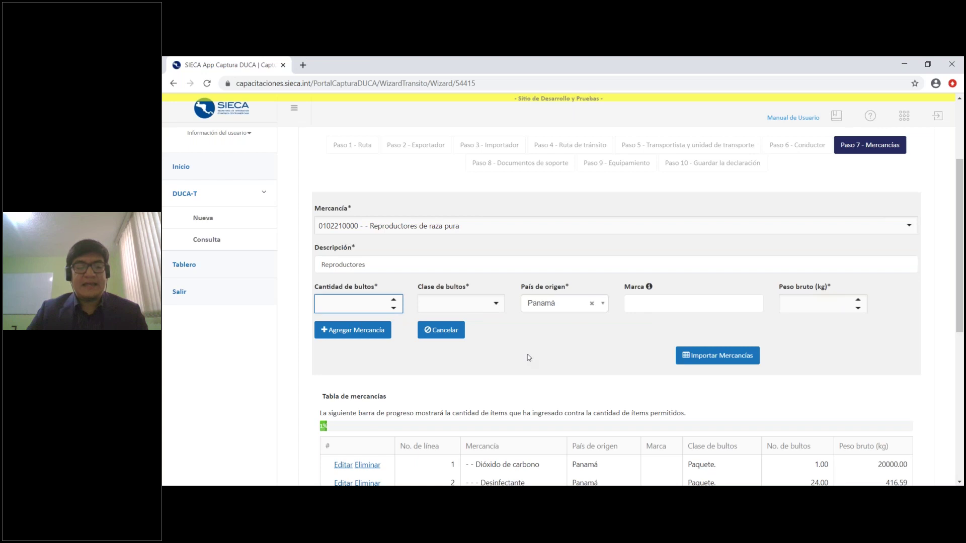
click(495, 305)
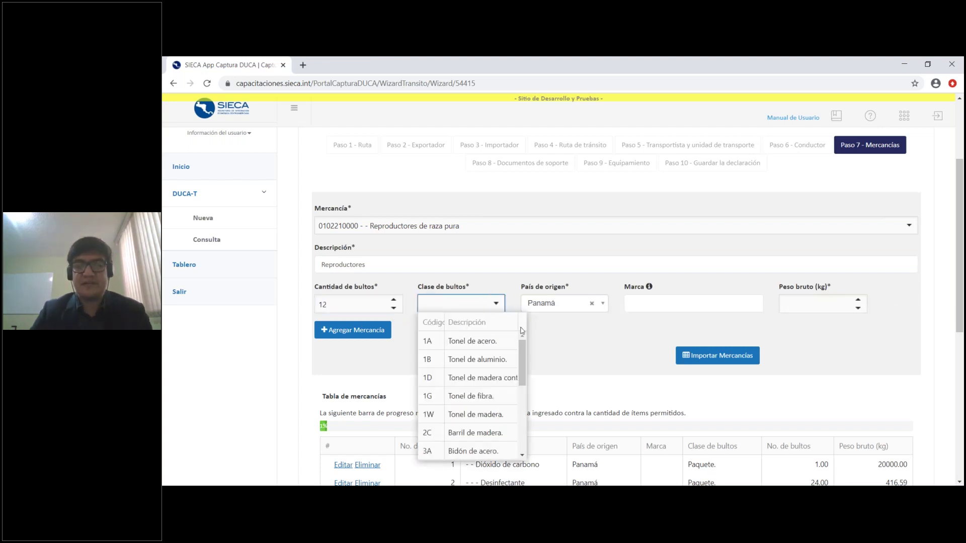
scroll(524, 388, down, 2)
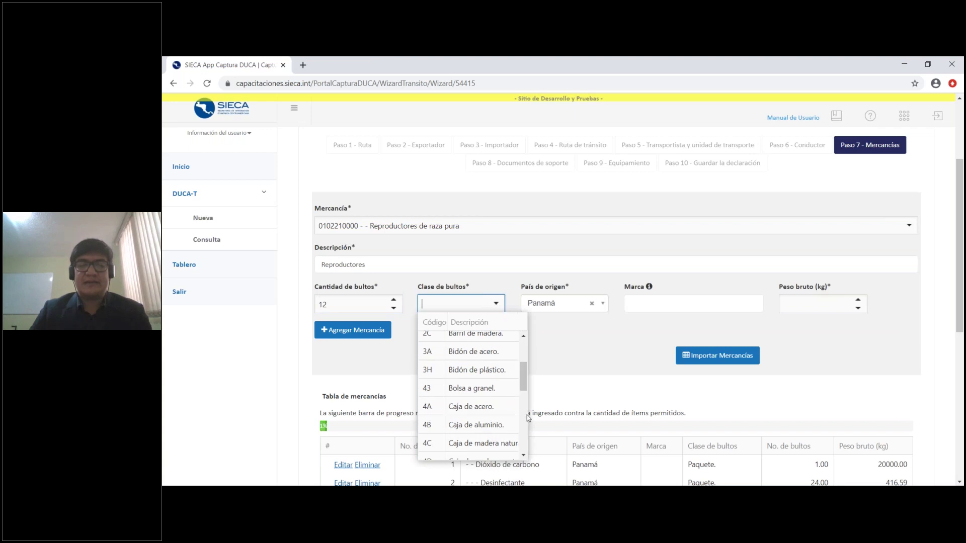
scroll(527, 402, down, 2)
text(pa)
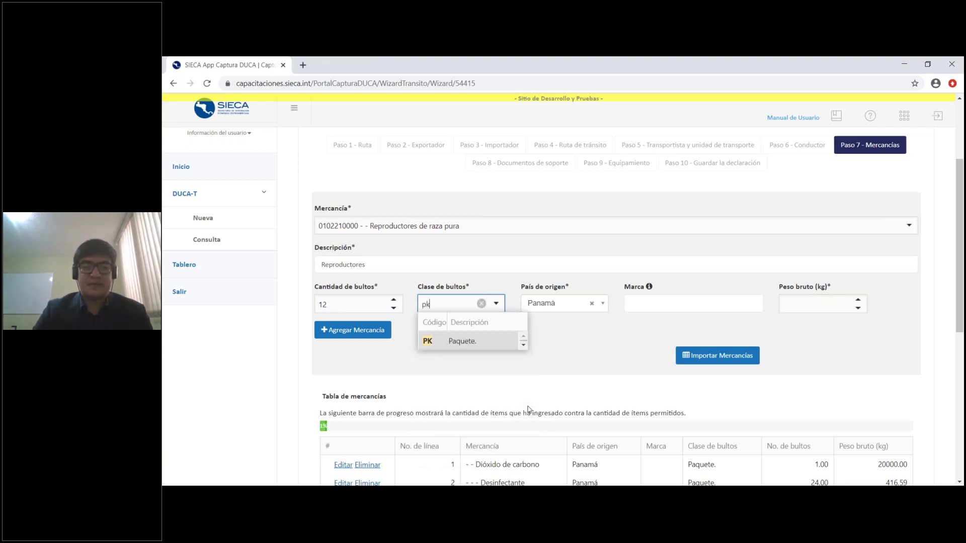
click(482, 339)
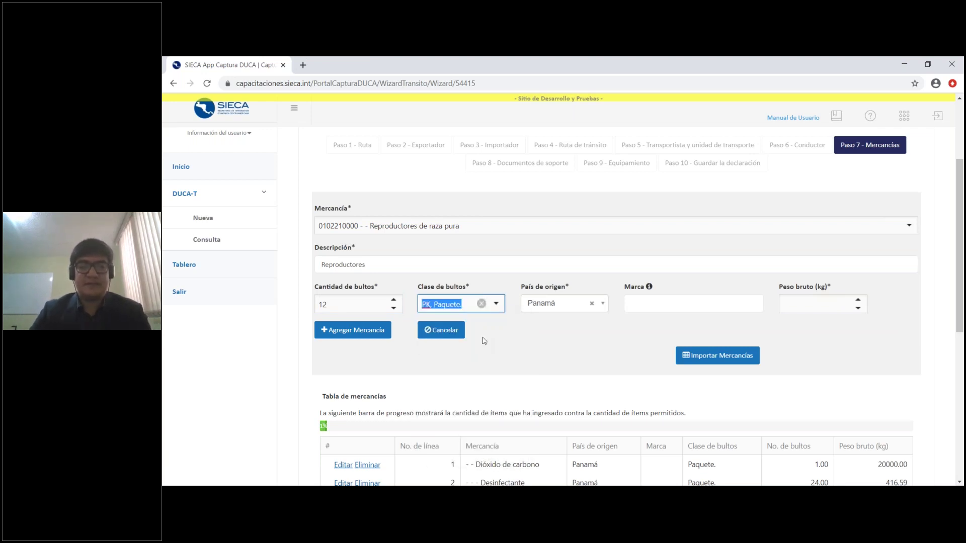
click(559, 308)
drag(601, 345, 601, 349)
scroll(601, 347, down, 2)
scroll(601, 344, up, 5)
scroll(600, 368, down, 2)
scroll(600, 369, down, 4)
click(649, 352)
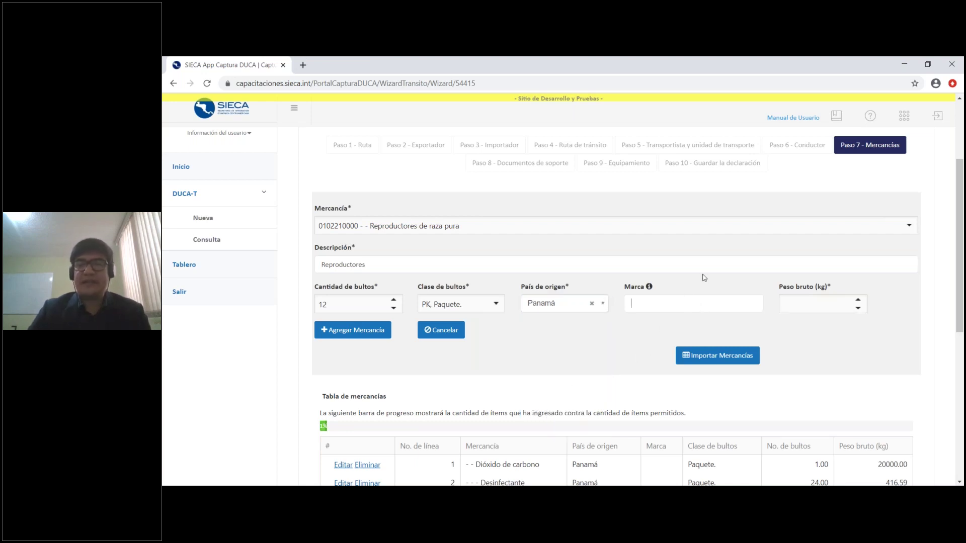
Enter 2000 as the goods line's gross weight
mouse_move(649, 286)
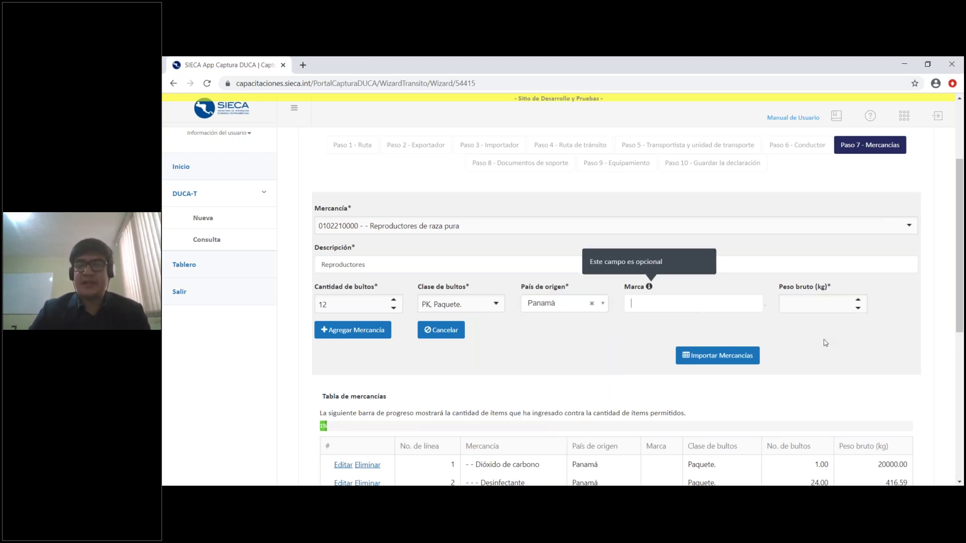
click(815, 306)
text(2000)
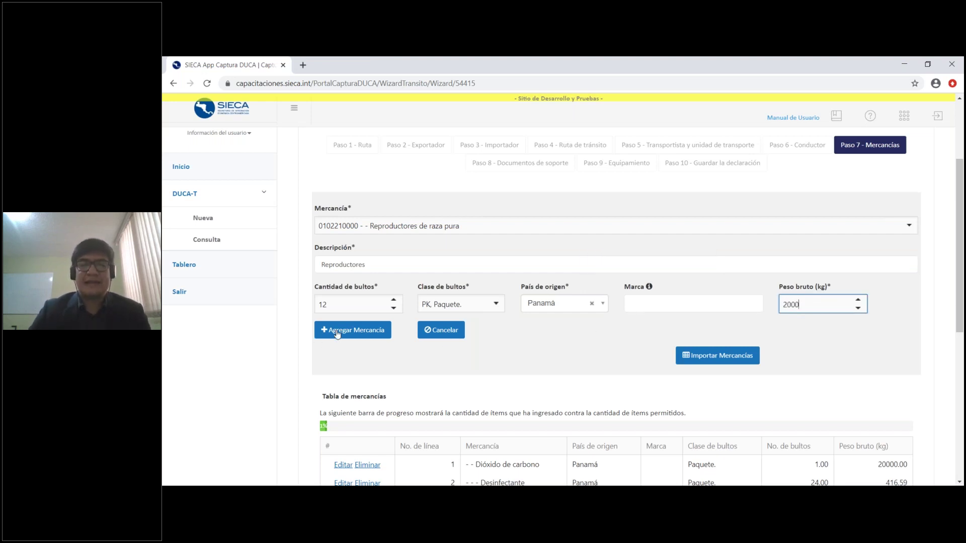
scroll(527, 348, down, 3)
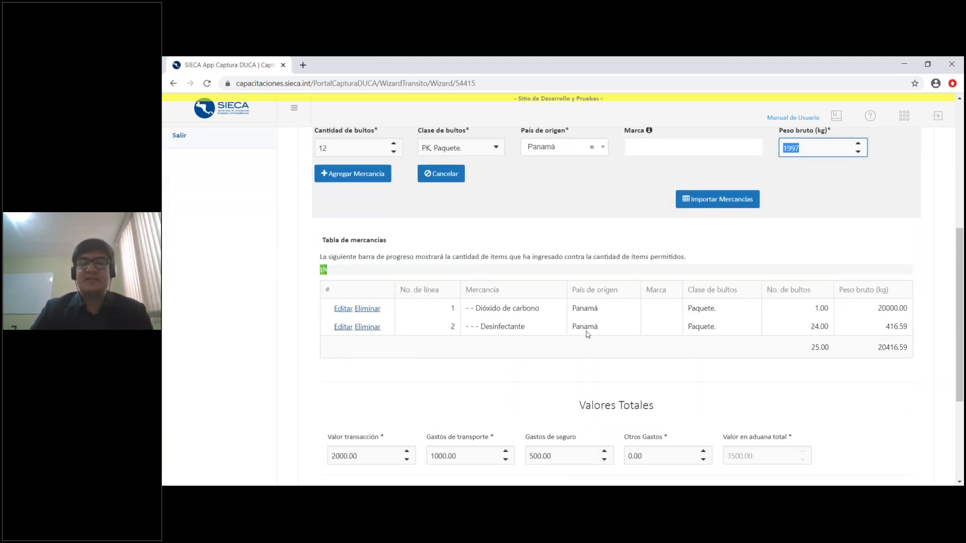
scroll(574, 383, up, 1)
scroll(574, 383, up, 2)
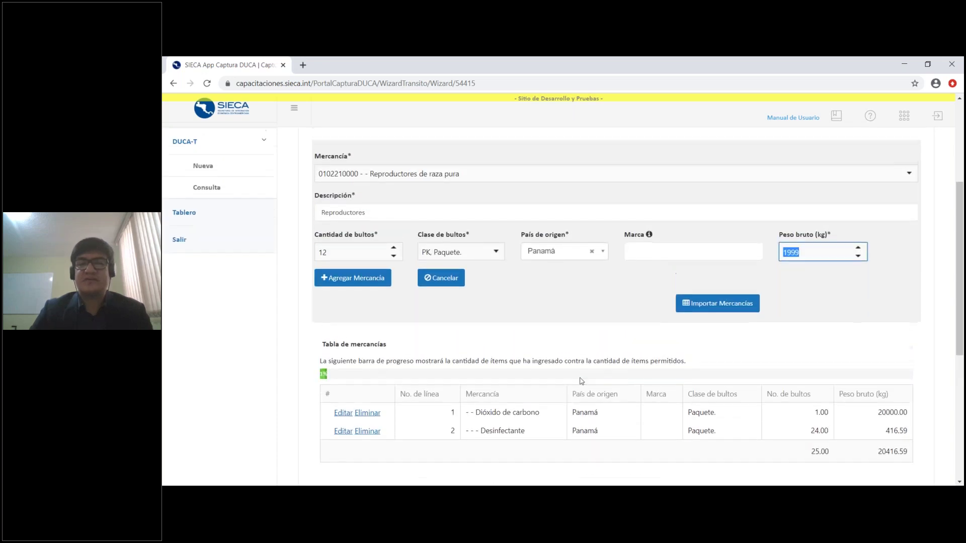
scroll(610, 334, up, 1)
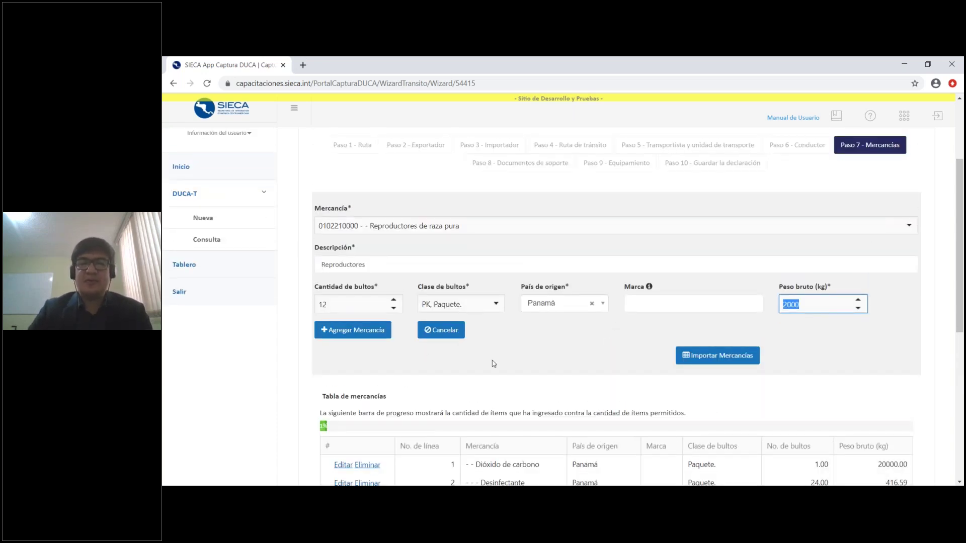
scroll(600, 374, down, 1)
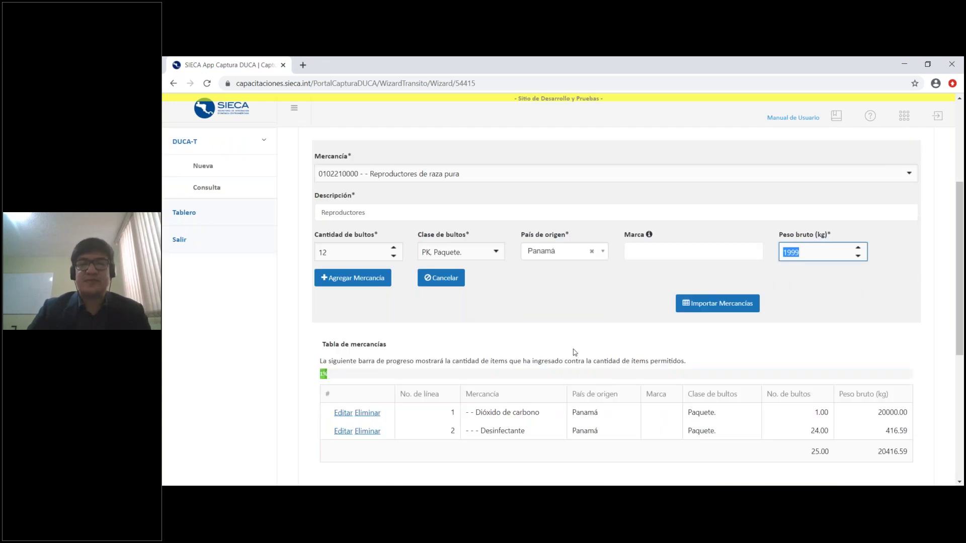
Download the Ejemplo Mercancías.xlsx template from Importar Mercancías, then close the import window
click(729, 305)
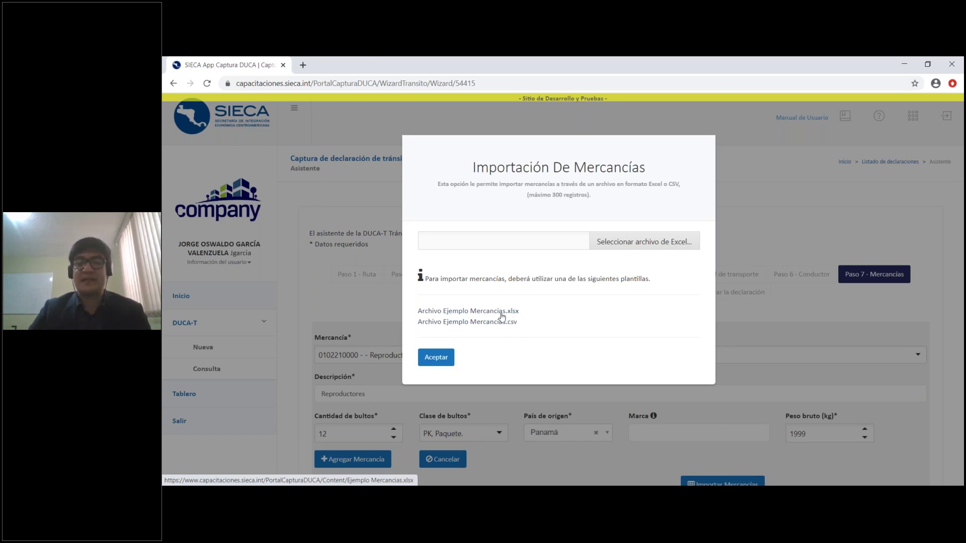
click(502, 313)
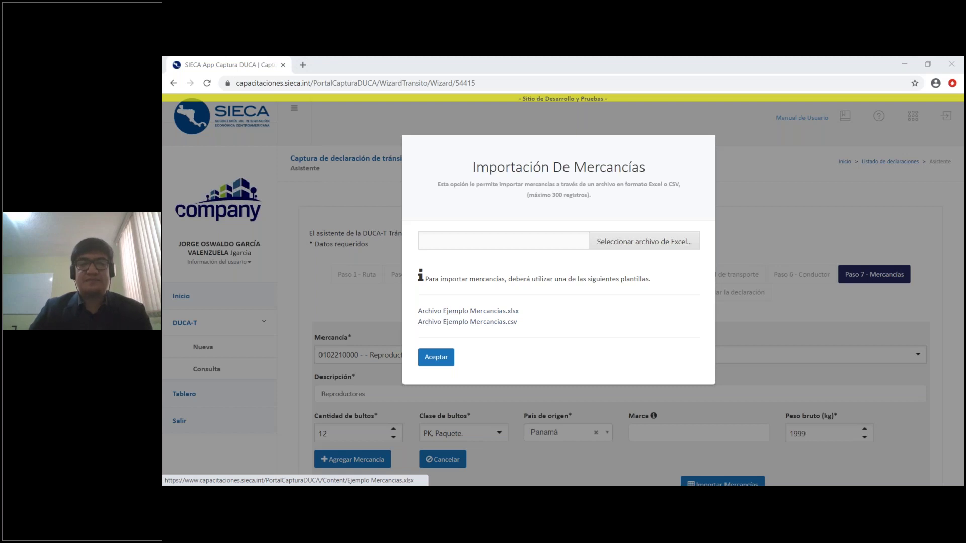
key(Return)
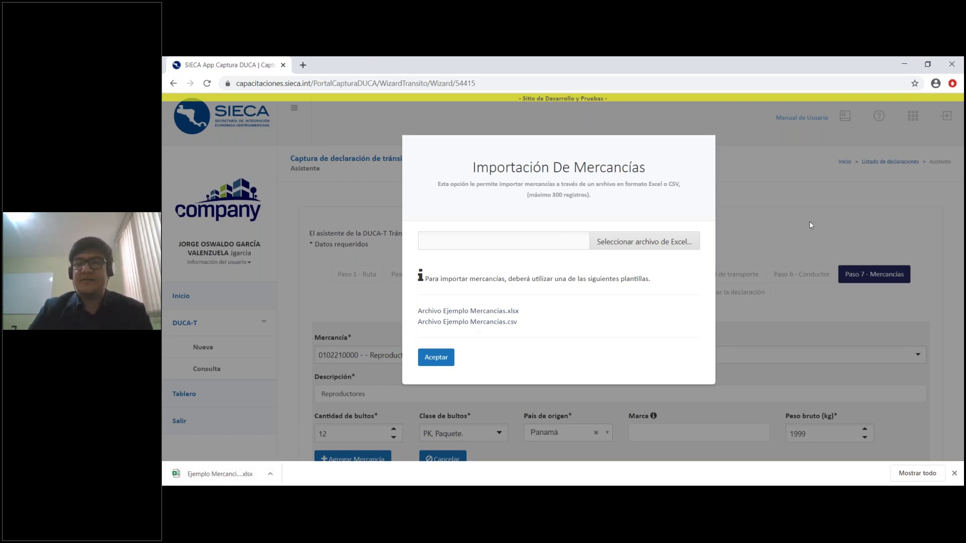
click(793, 225)
scroll(771, 251, down, 4)
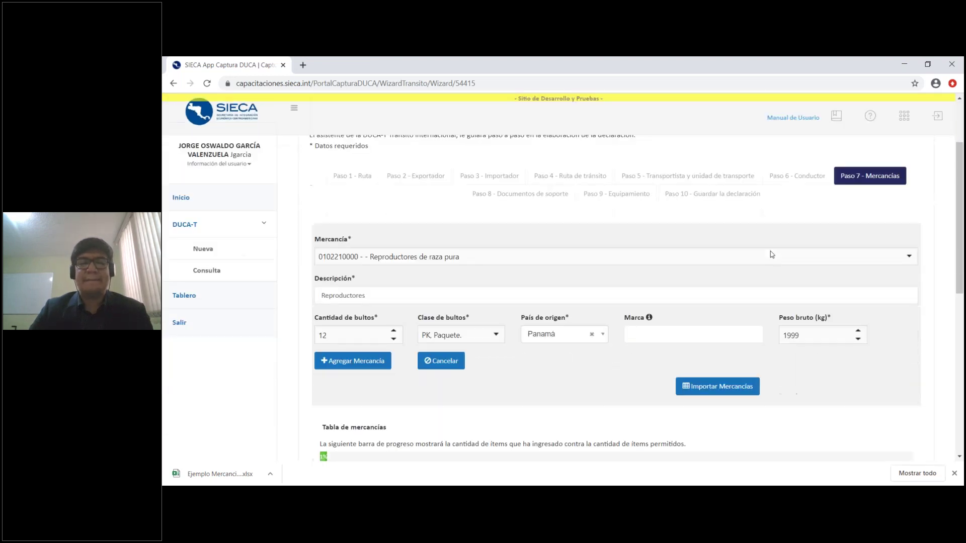
Review the Tabla de mercancías and Valores Totales, then advance to Paso 8 - Documentos de soporte
scroll(667, 312, down, 1)
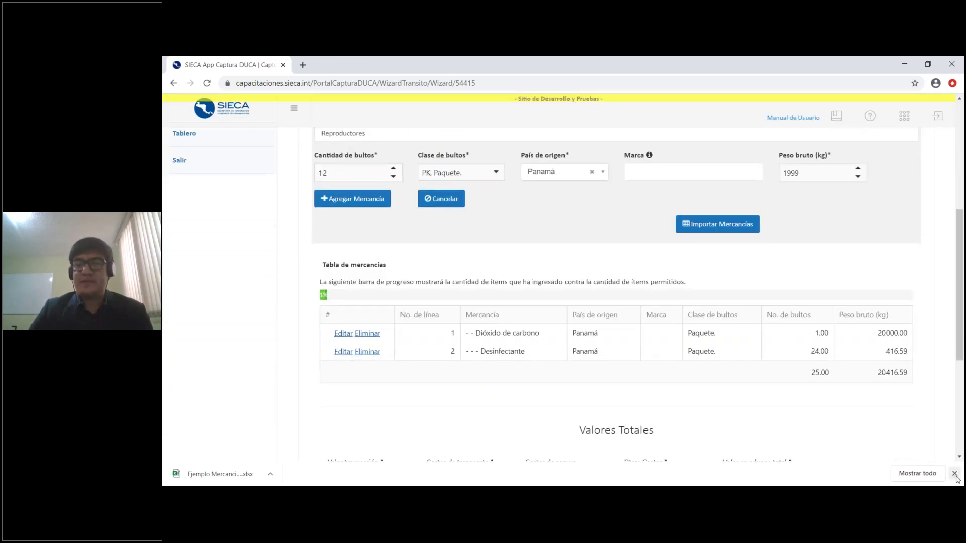
scroll(666, 312, down, 1)
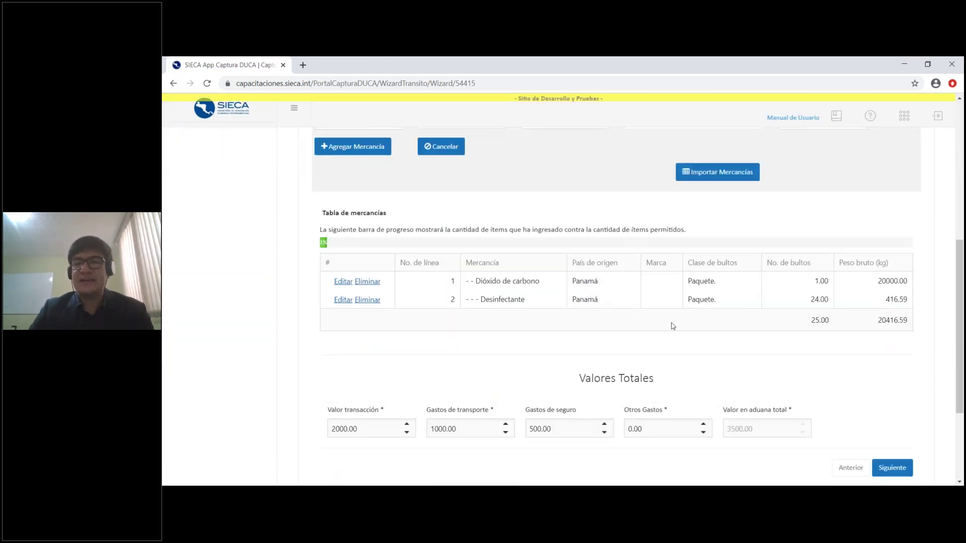
scroll(676, 337, down, 2)
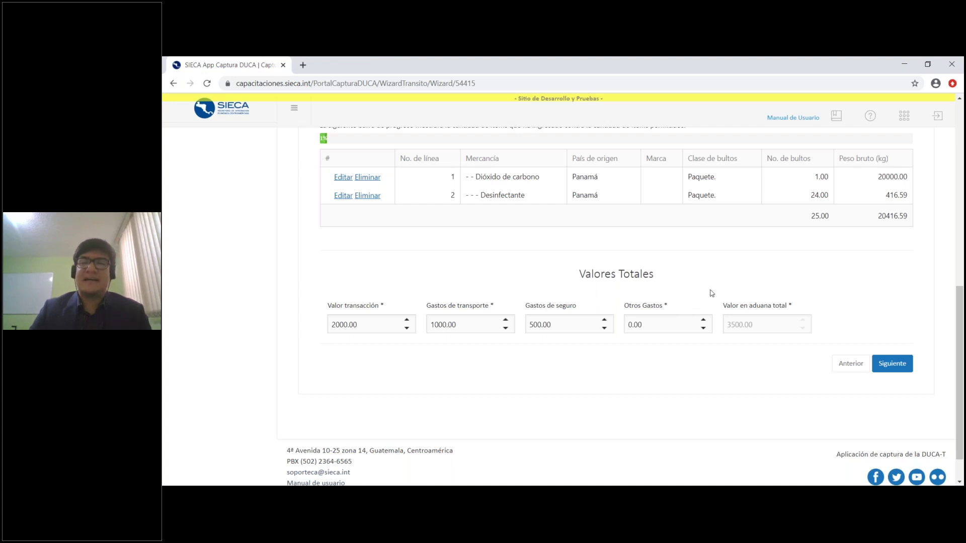
scroll(711, 292, up, 1)
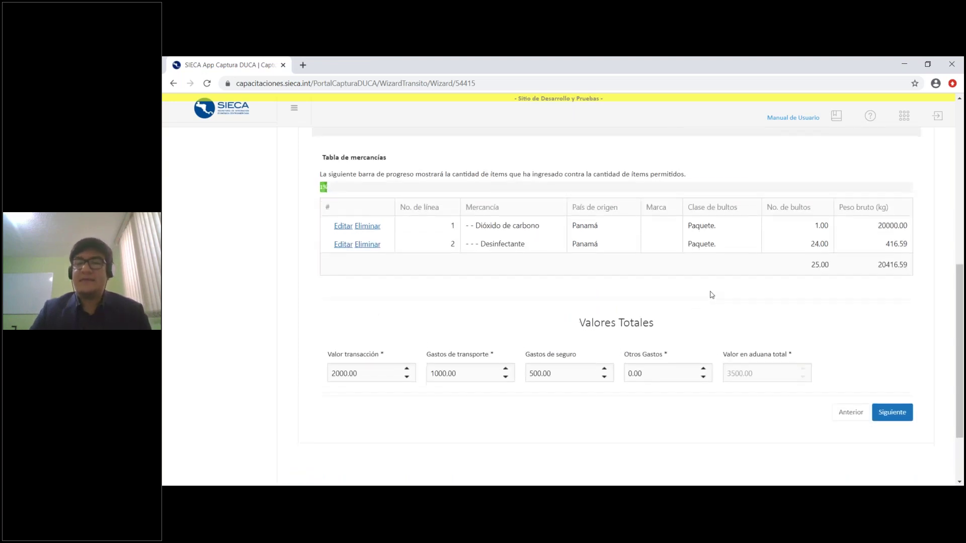
scroll(710, 292, down, 1)
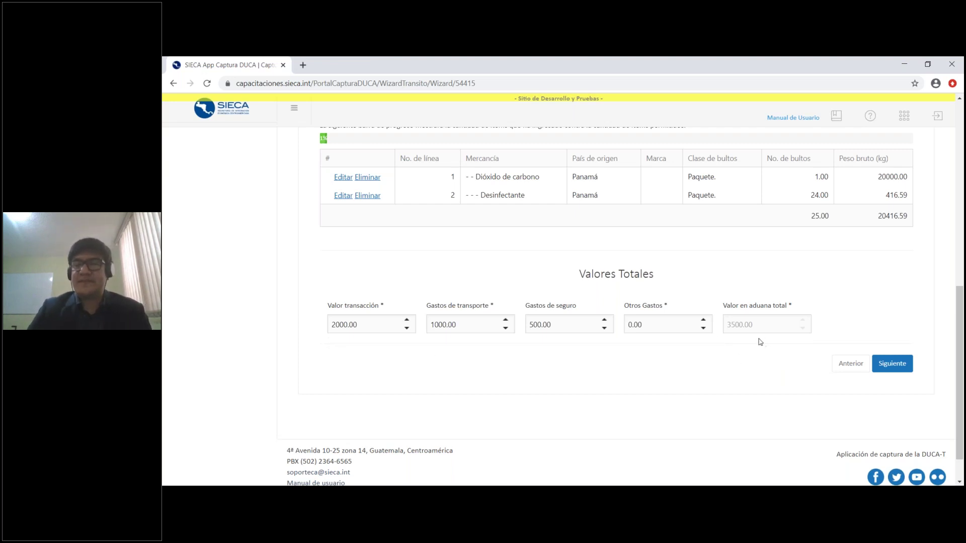
scroll(858, 302, up, 1)
scroll(880, 322, down, 1)
scroll(660, 252, up, 3)
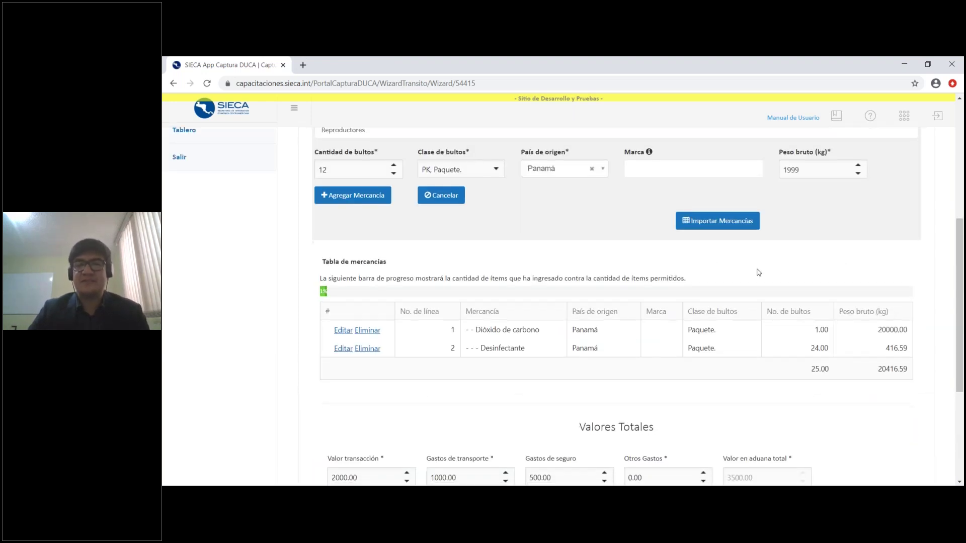
scroll(757, 272, down, 3)
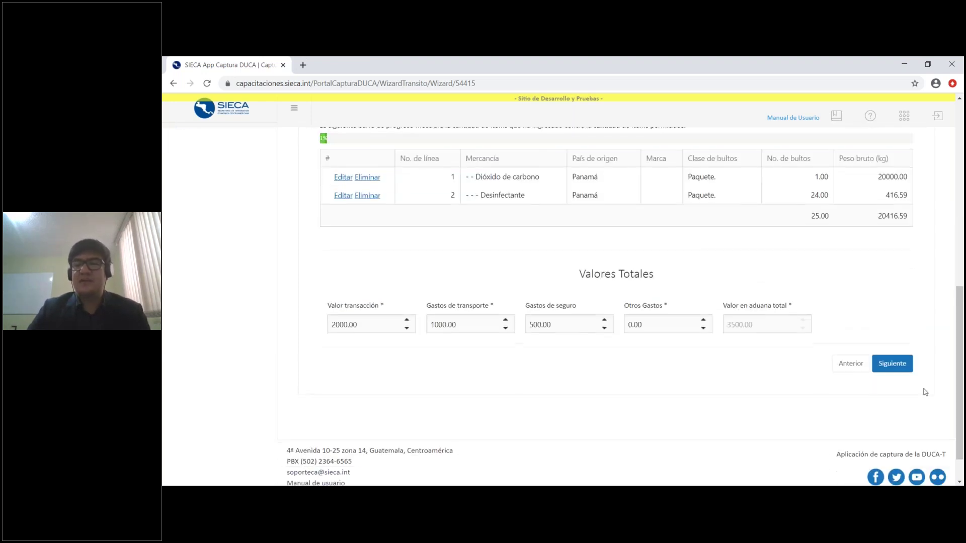
click(901, 369)
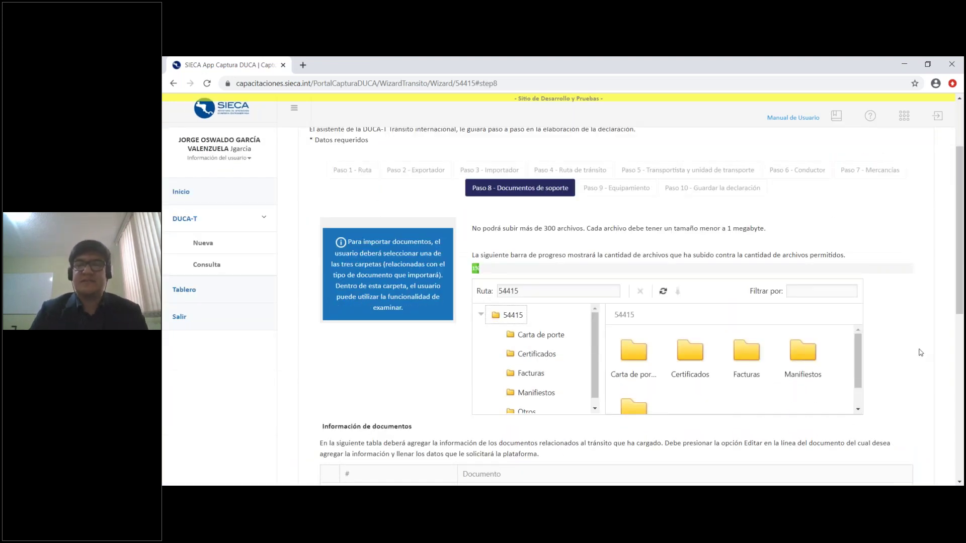
View the Carta de porte, Certificados, Facturas, Manifiestos and Otros folders in turn
scroll(922, 353, down, 1)
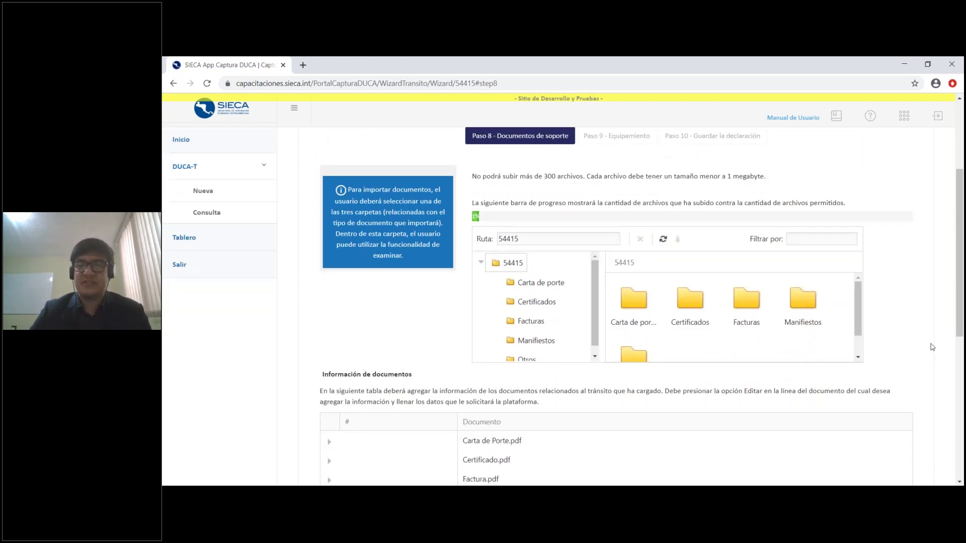
scroll(928, 323, down, 1)
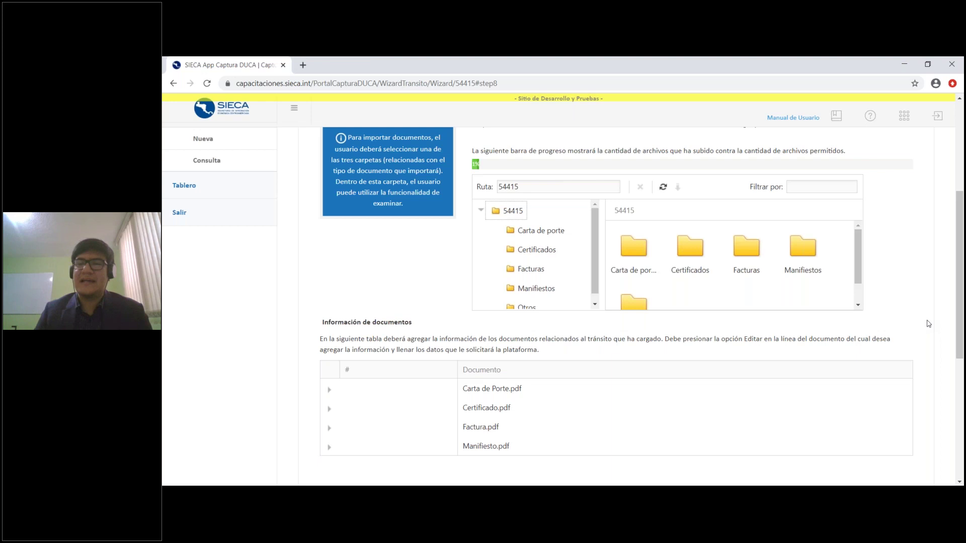
drag(596, 237, 596, 257)
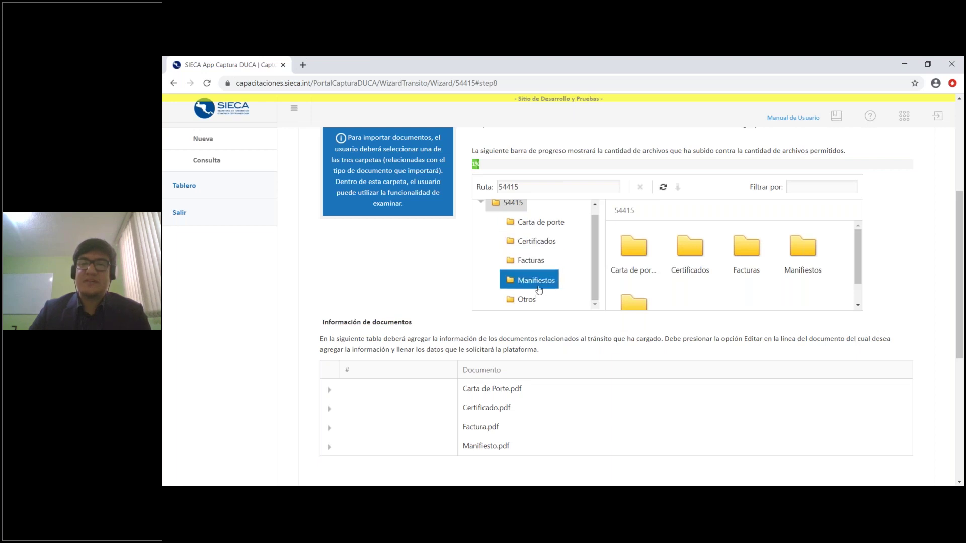
click(555, 229)
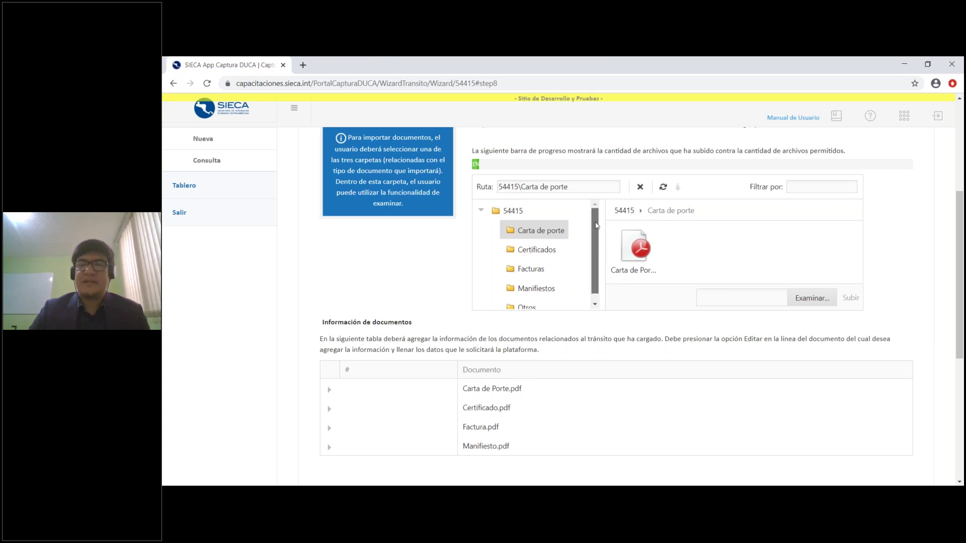
click(535, 244)
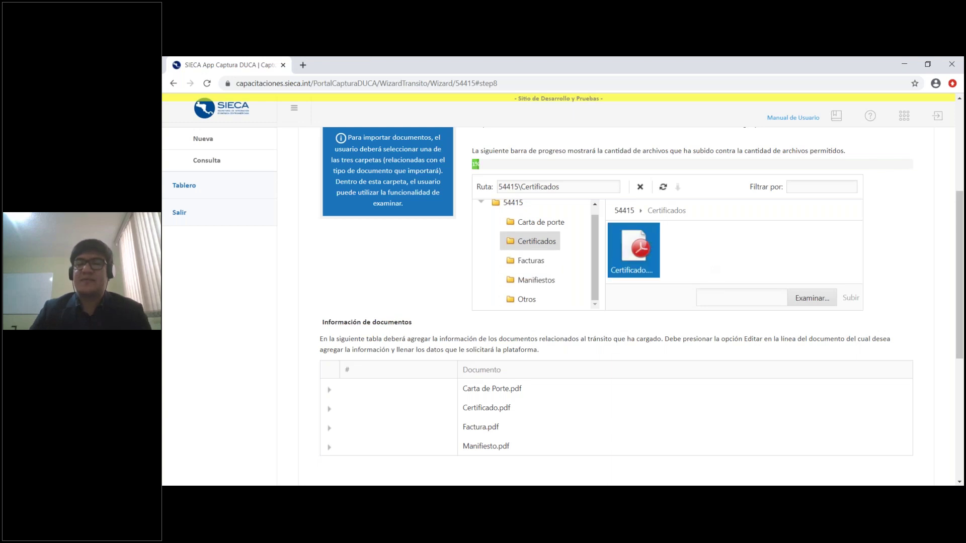
click(539, 268)
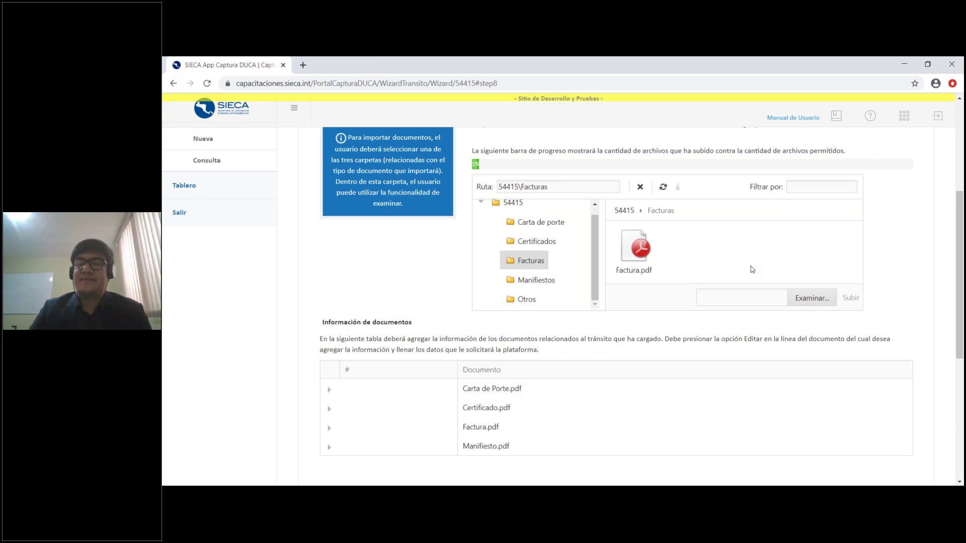
click(535, 284)
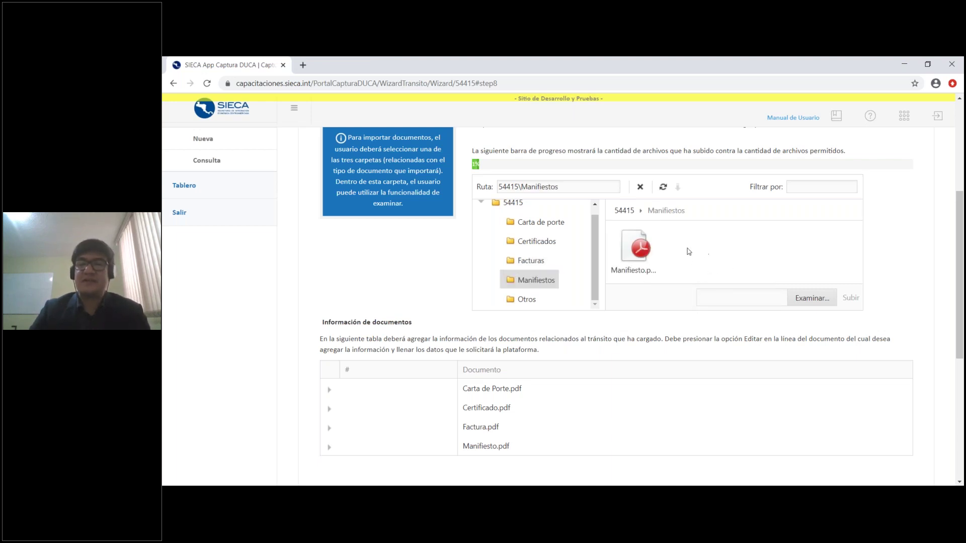
click(526, 300)
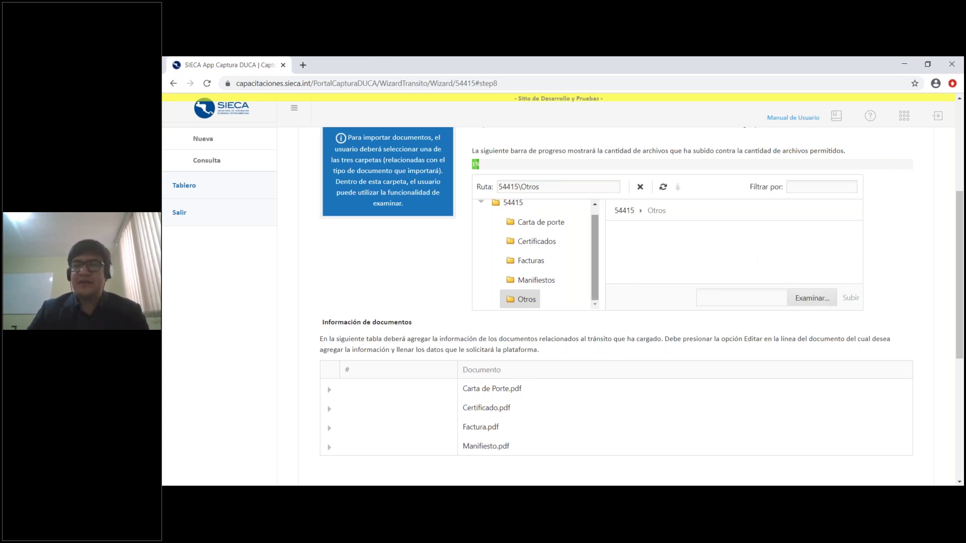
click(818, 301)
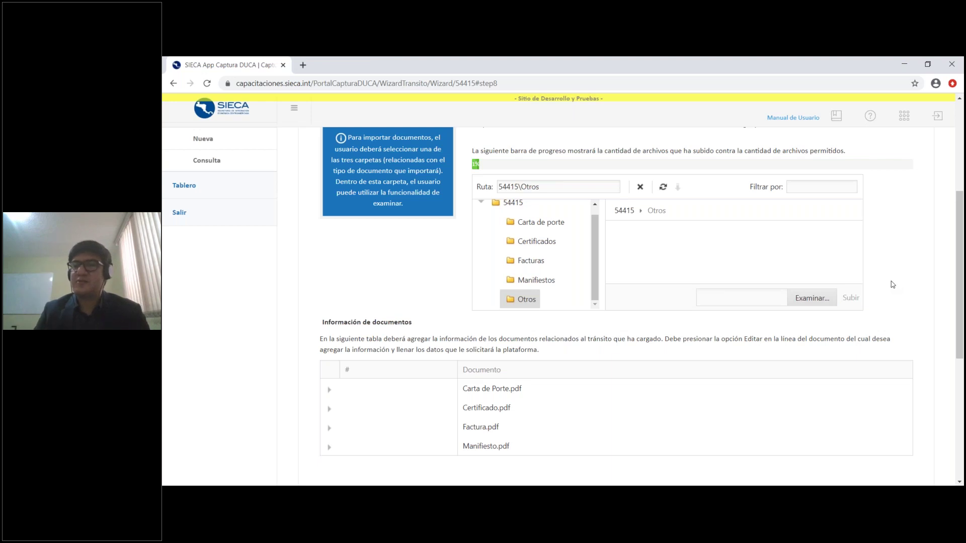
Re-save Carta de Porte.pdf with type Carta de porte and number 3433344, then collapse its row
scroll(453, 353, down, 1)
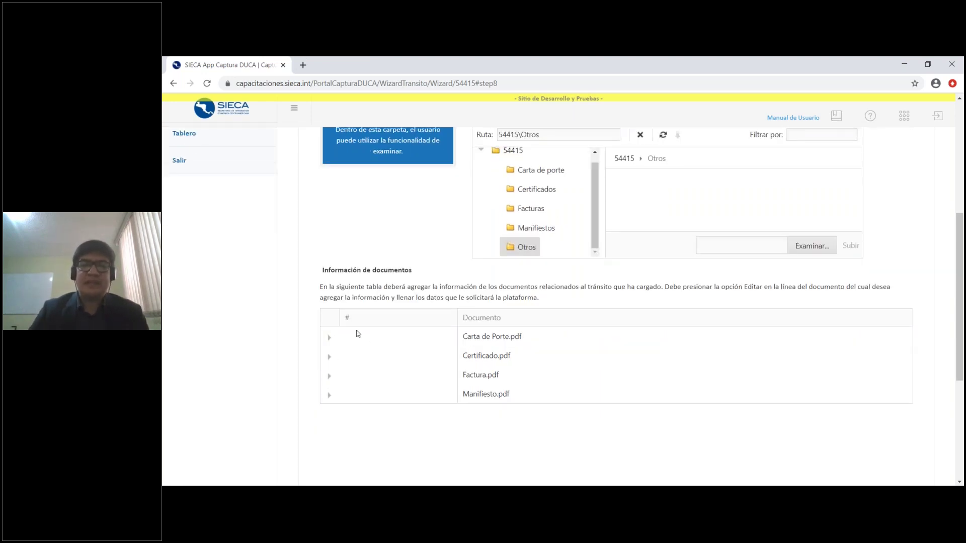
click(329, 338)
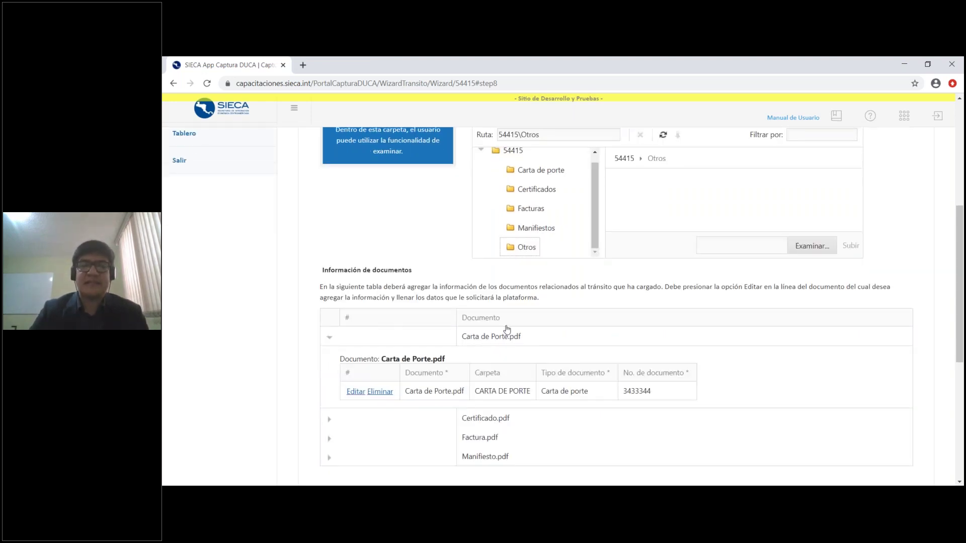
click(355, 392)
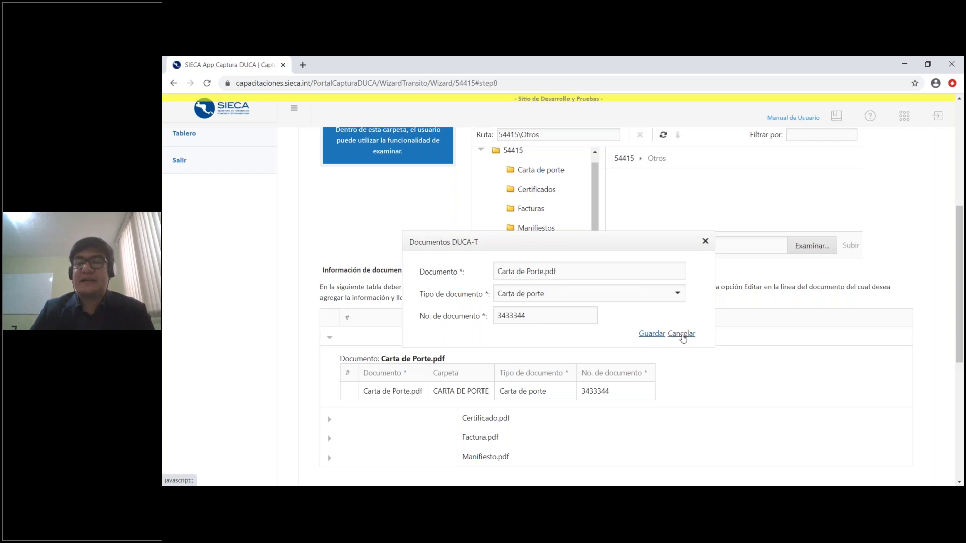
click(651, 334)
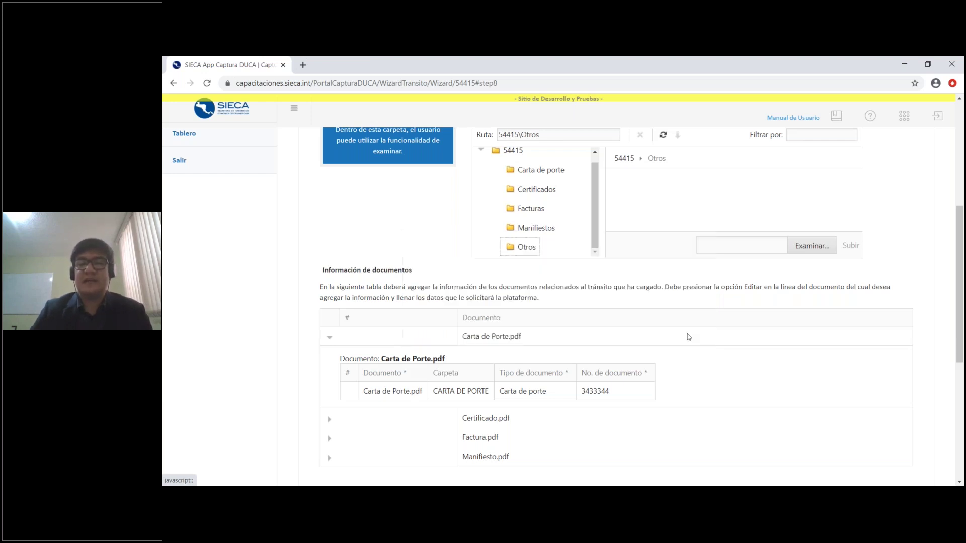
scroll(690, 345, down, 1)
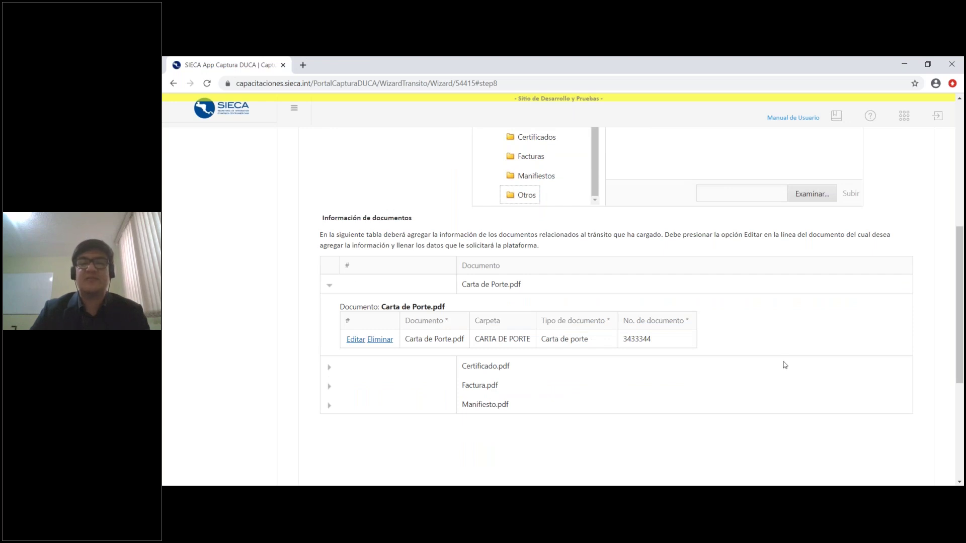
click(329, 289)
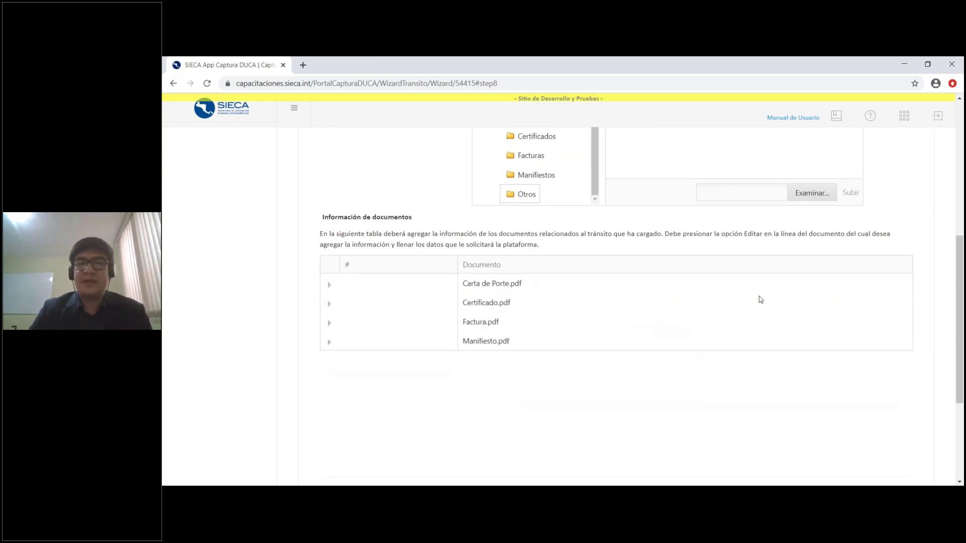
Browse the Facturas and Manifiestos folders, select Manifiesto.pdf, and return to Certificados
scroll(497, 217, up, 1)
scroll(497, 216, up, 3)
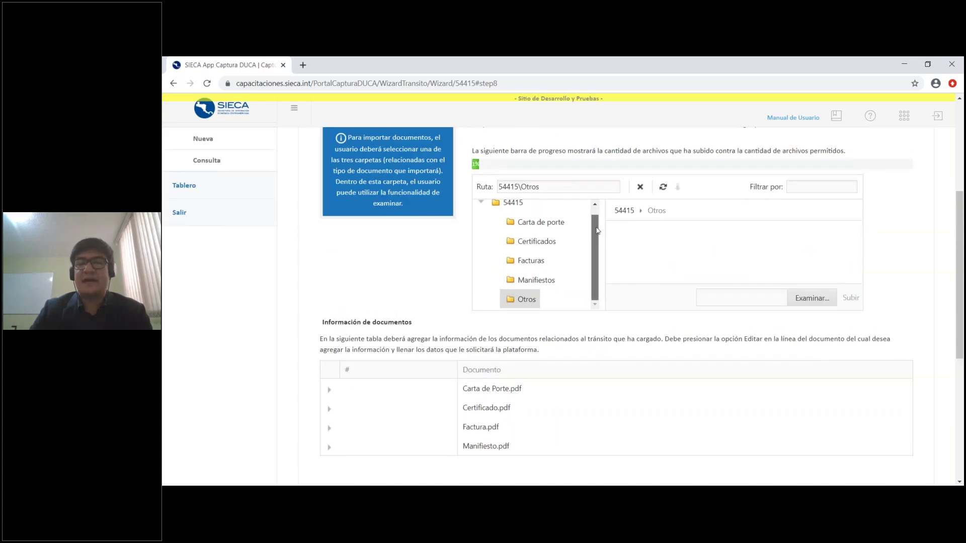
click(533, 291)
click(533, 270)
click(540, 289)
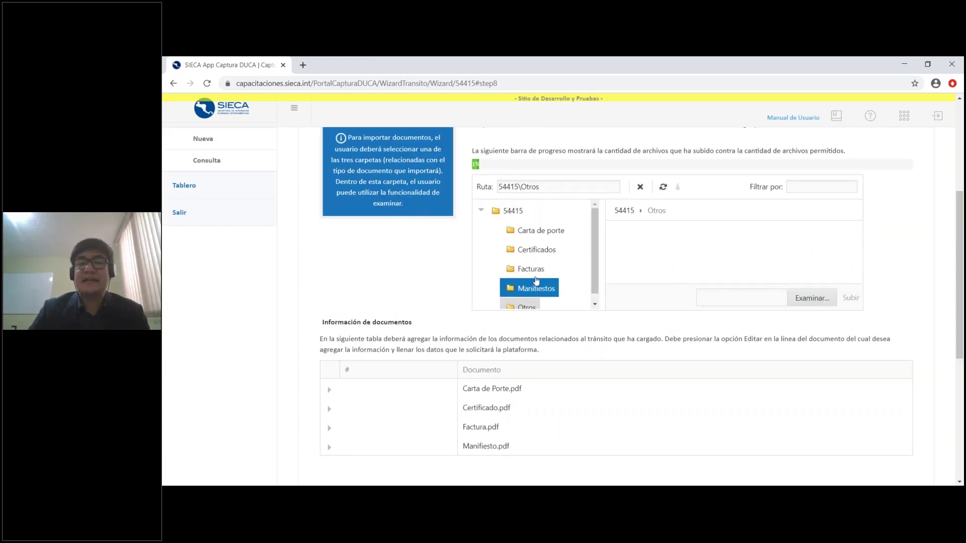
click(535, 272)
click(545, 291)
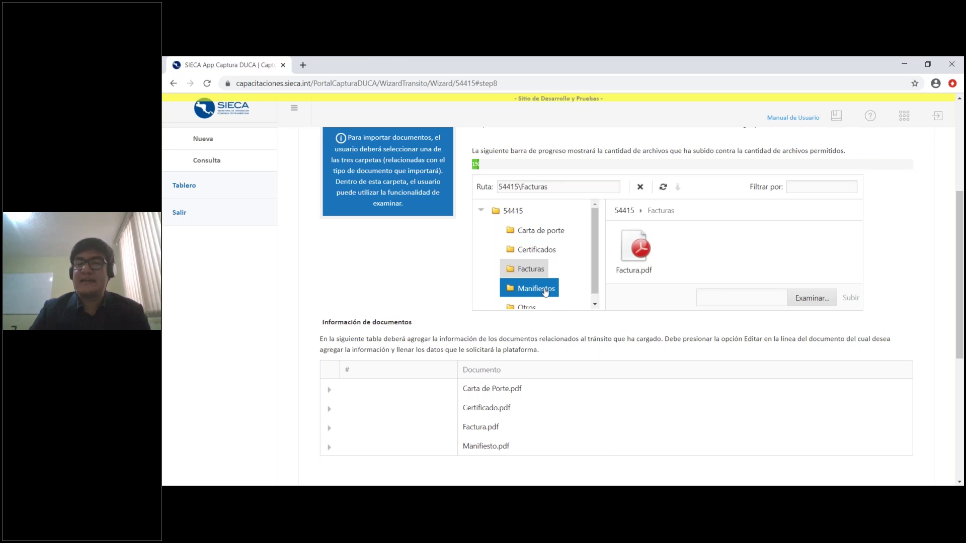
click(612, 263)
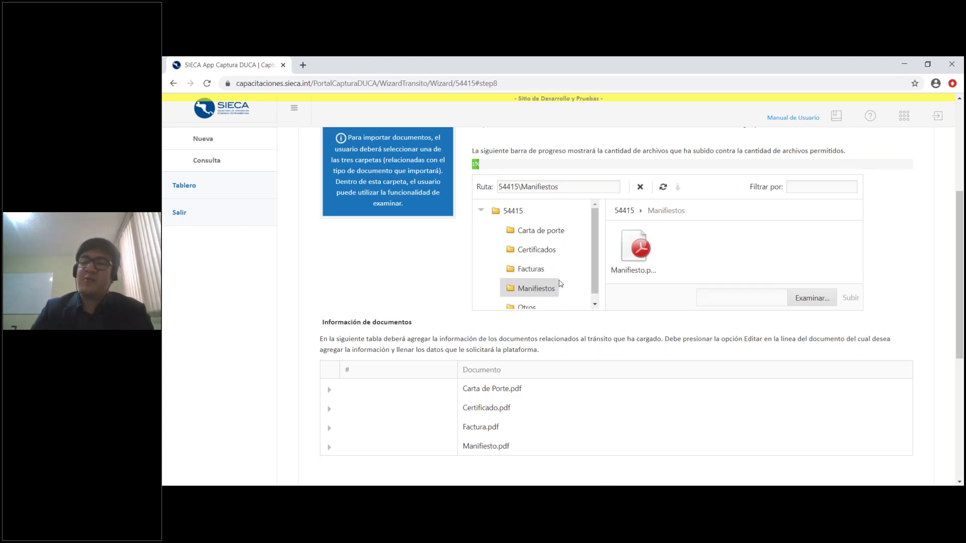
click(550, 253)
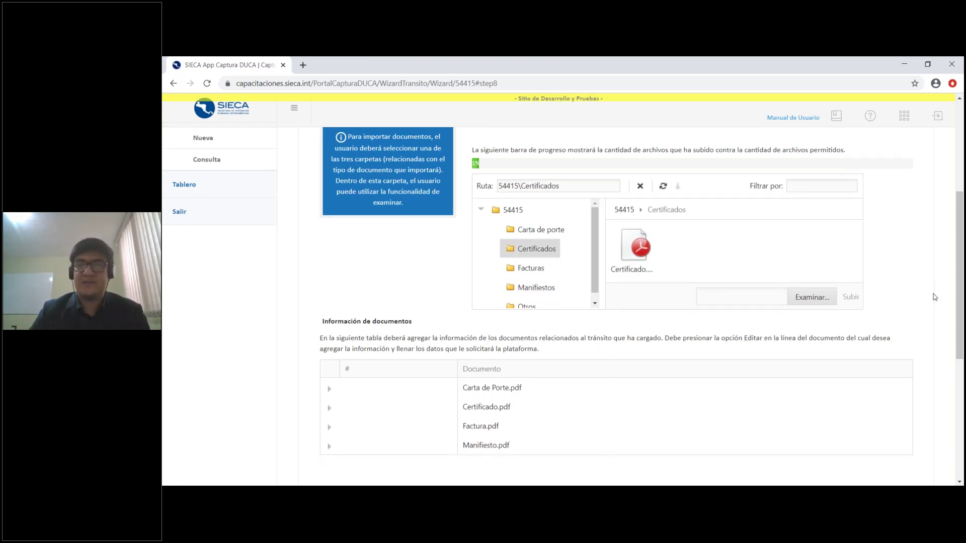
scroll(933, 298, down, 4)
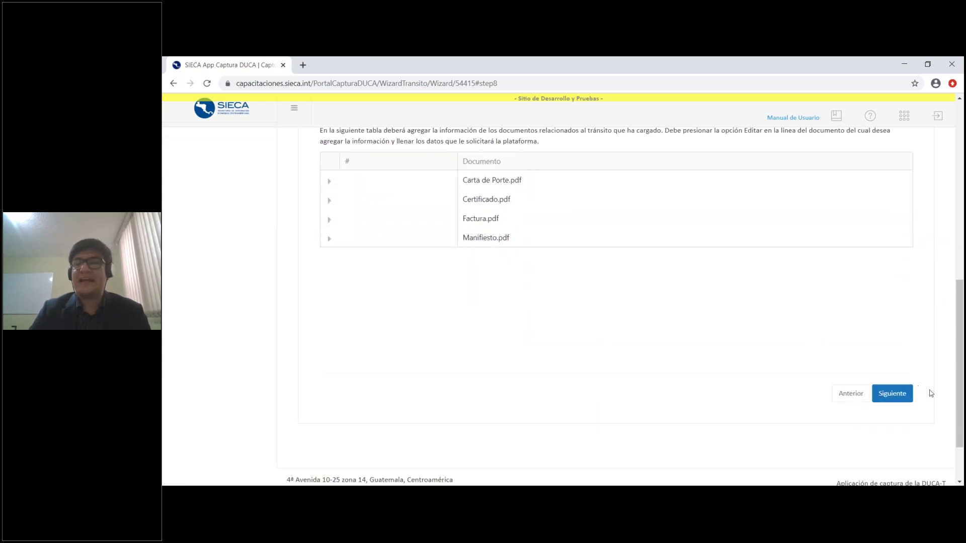
Go to Paso 9 - Equipamiento and edit the Trailer record M447893
click(892, 394)
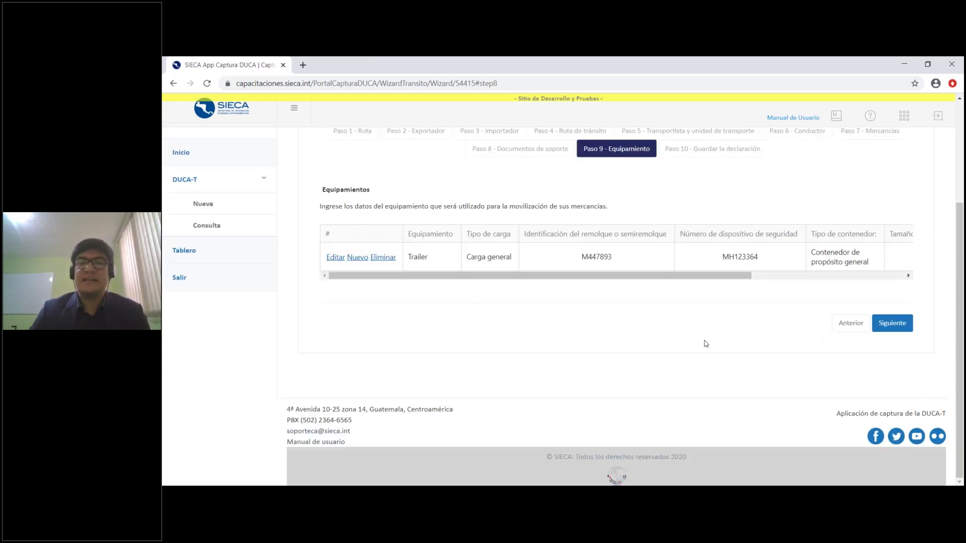
scroll(714, 340, up, 1)
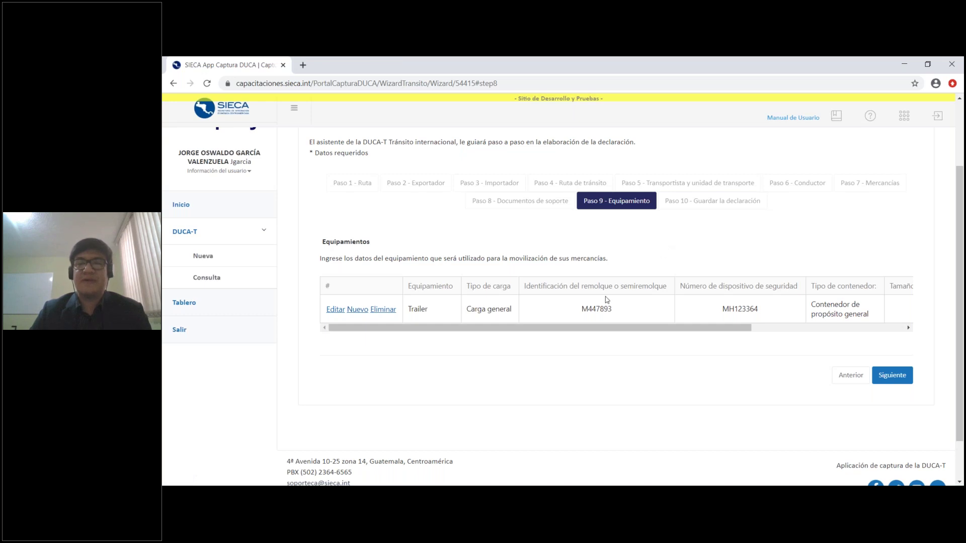
click(335, 309)
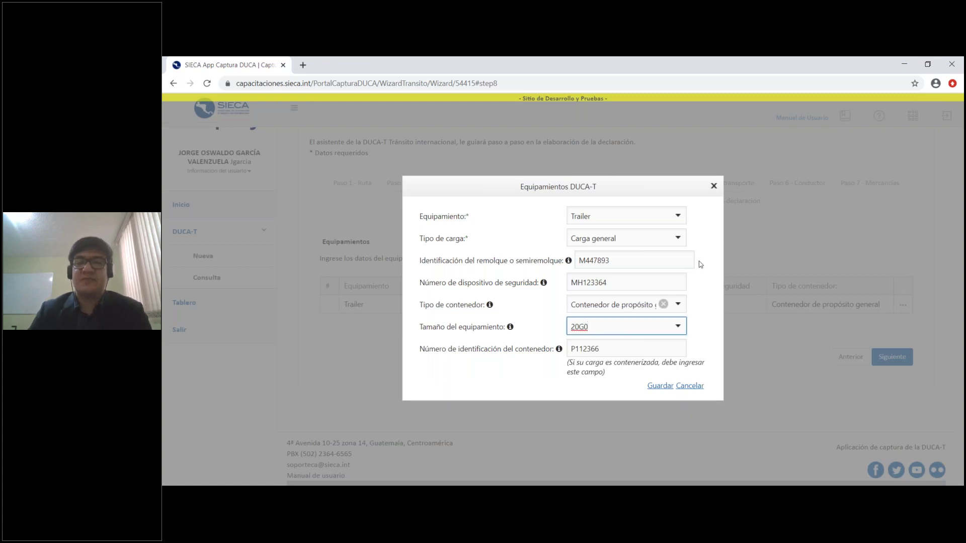
click(677, 217)
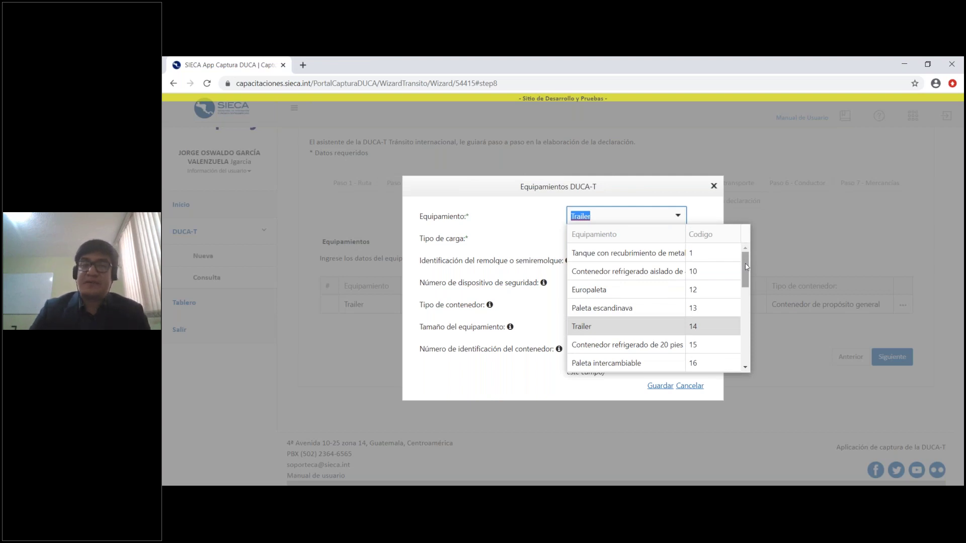
mouse_move(746, 267)
mouse_down()
mouse_move(748, 332)
mouse_move(747, 264)
mouse_up()
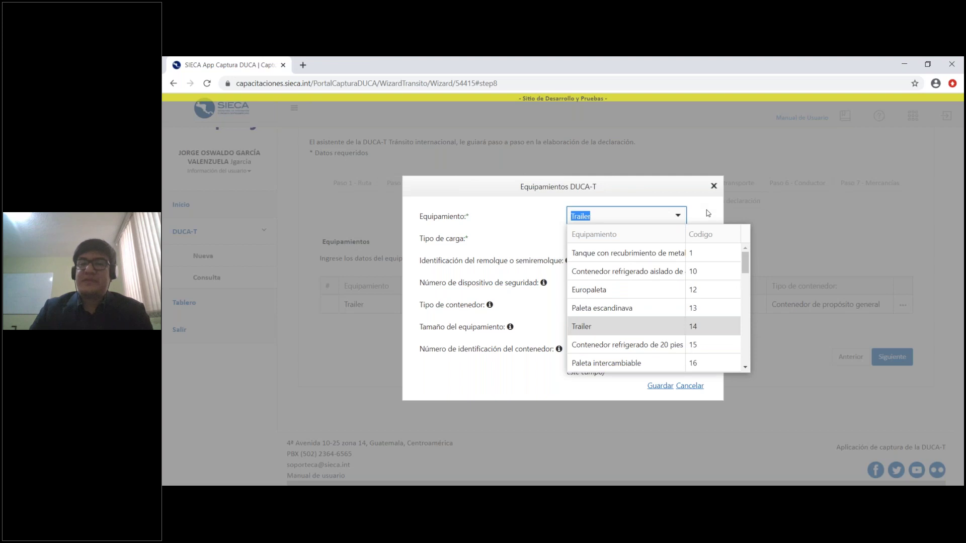
click(707, 215)
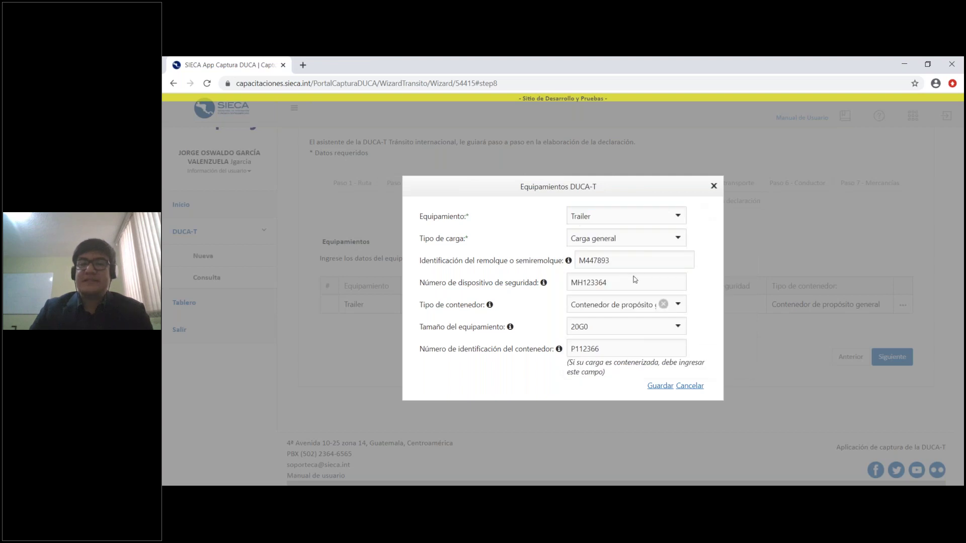
click(676, 240)
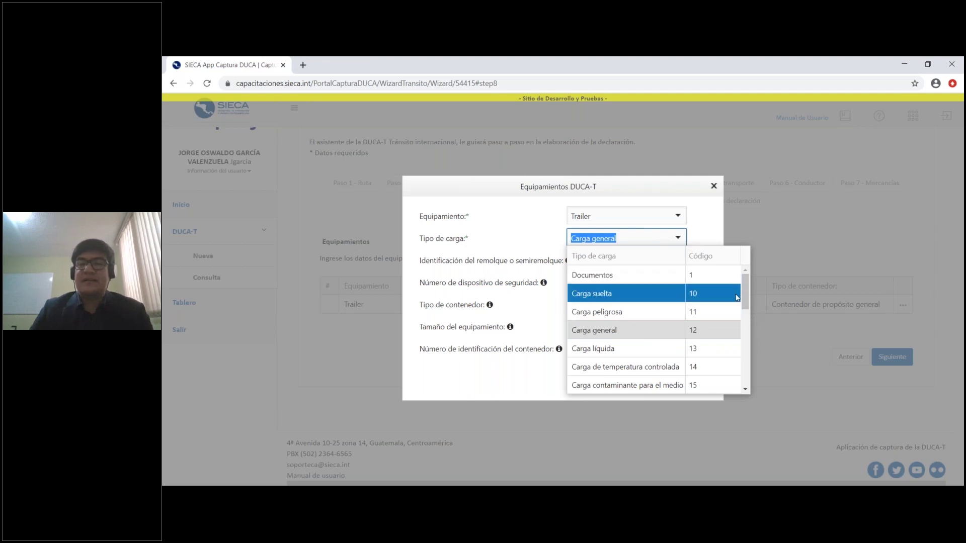
drag(747, 293, 747, 355)
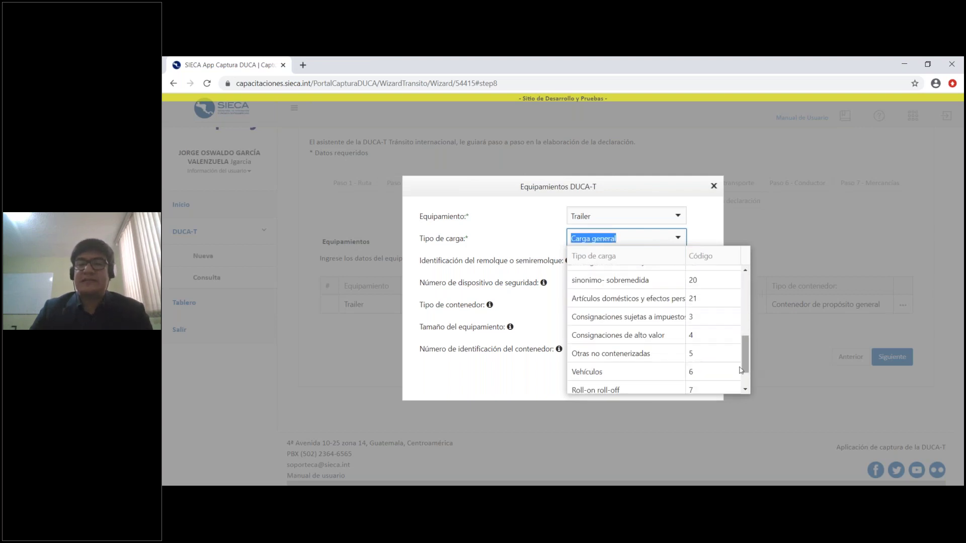
click(708, 232)
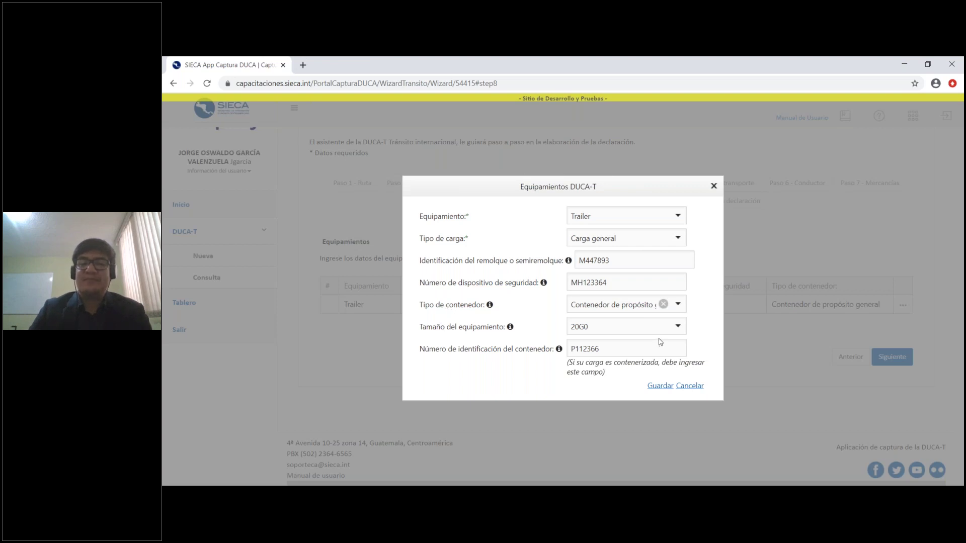
Clear the Trailer entry's Tipo de contenedor and Tamaño values
click(678, 304)
scroll(737, 428, down, 5)
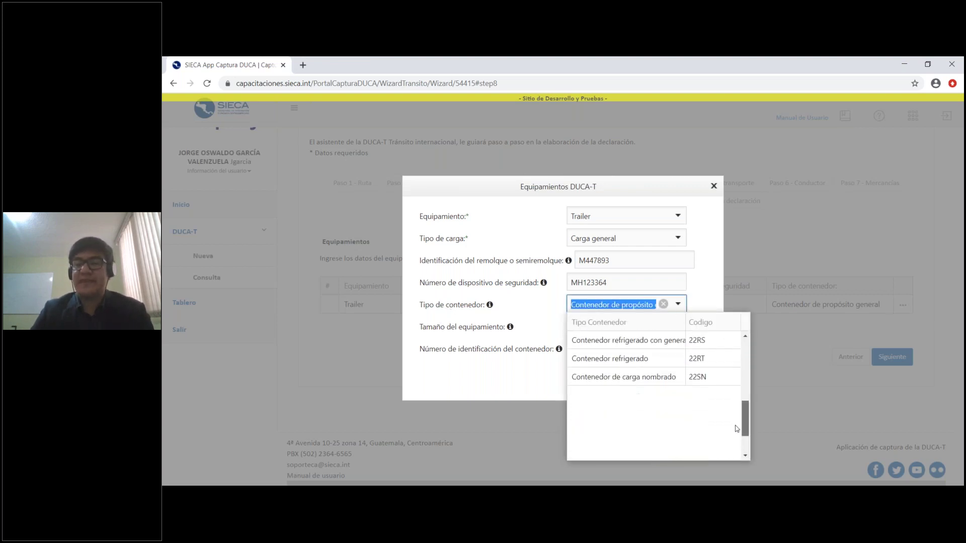
scroll(689, 412, down, 3)
scroll(690, 413, down, 2)
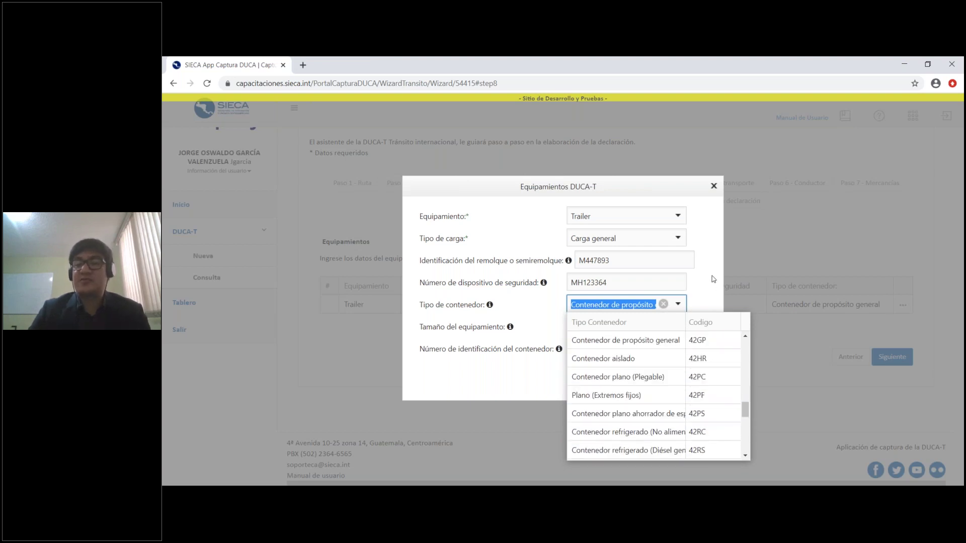
click(624, 338)
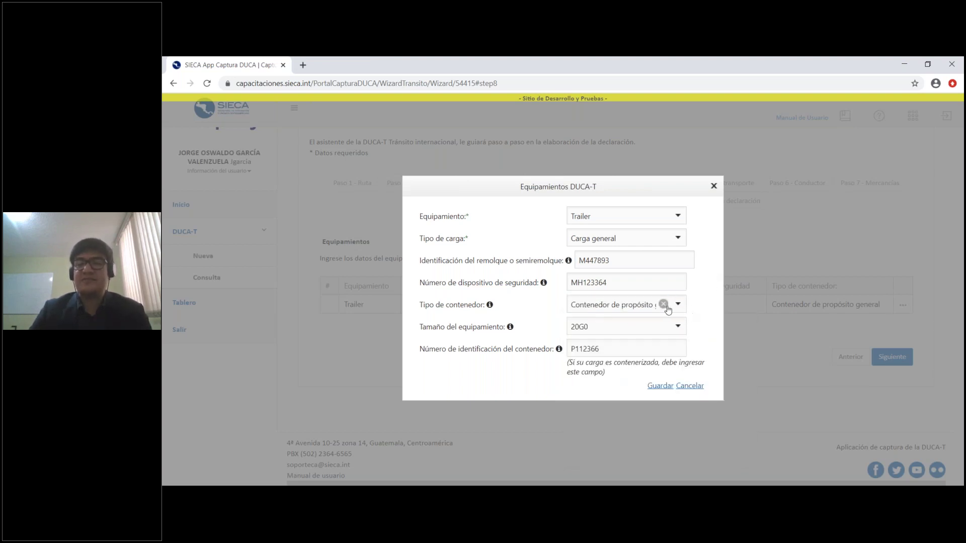
click(677, 328)
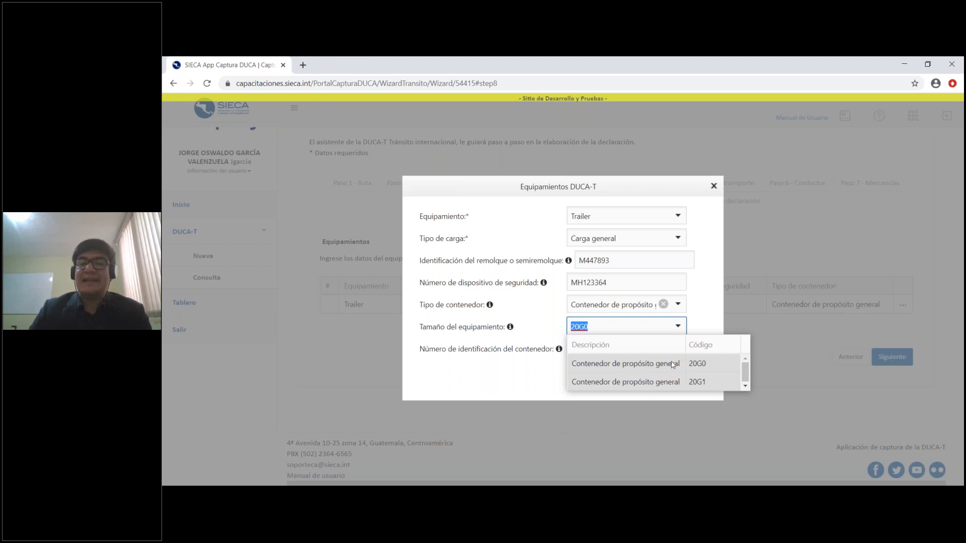
click(714, 313)
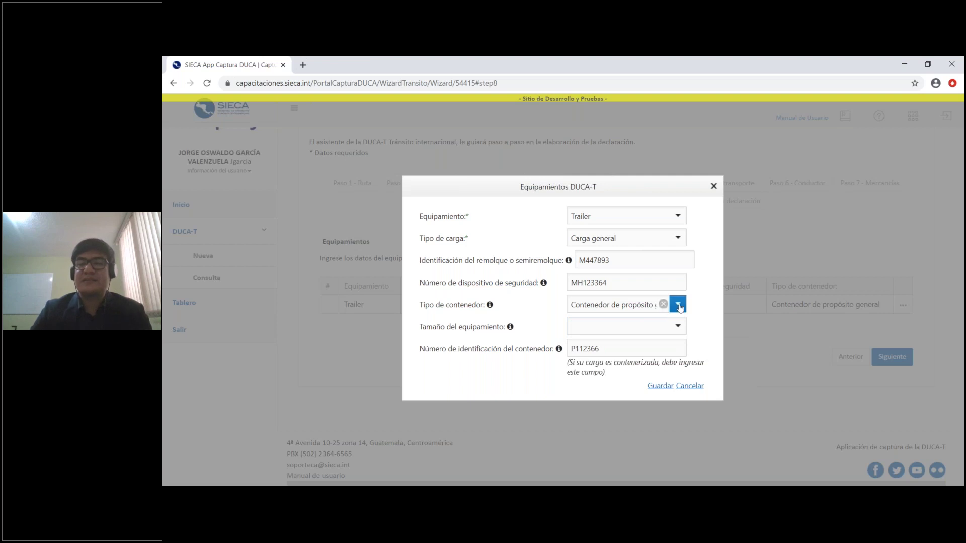
click(678, 304)
click(663, 305)
click(705, 299)
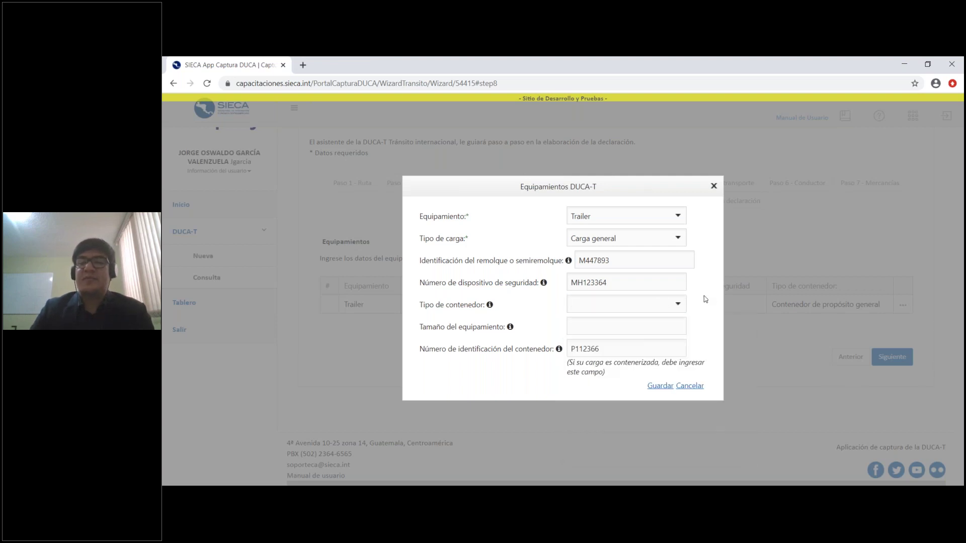
Type '25 PIE' as the size, then cancel the edit leaving Trailer M447893 unchanged
click(627, 326)
text(25 PIES)
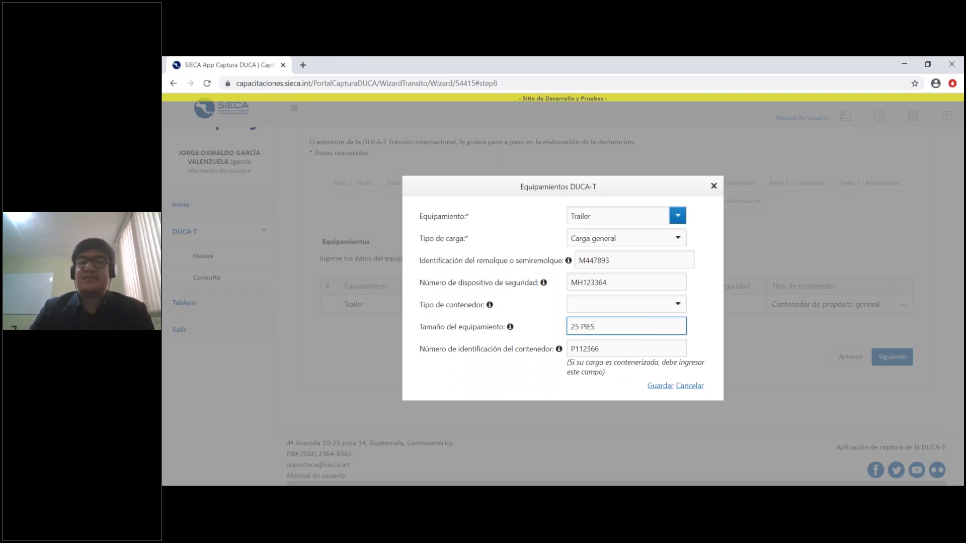
click(688, 387)
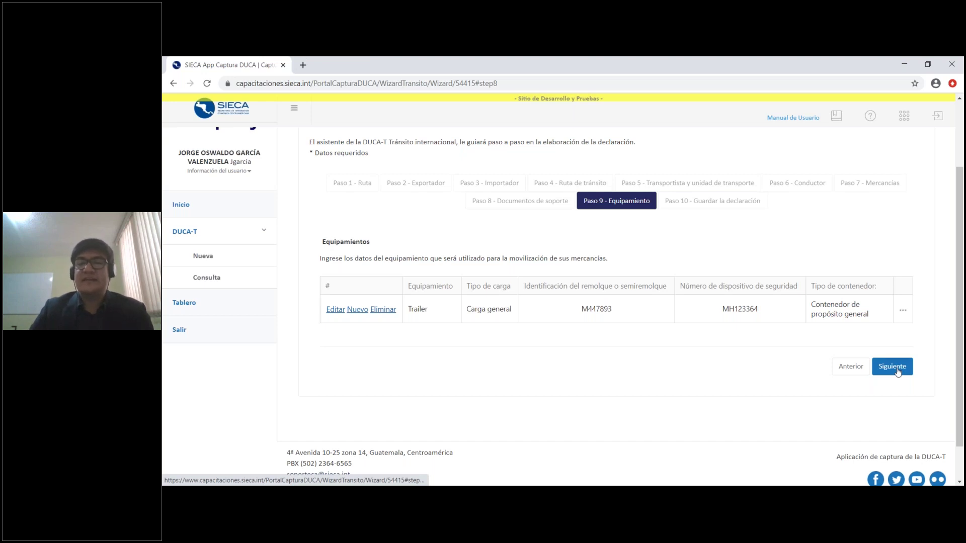
Advance to Paso 10 - Guardar la declaración and finish data entry to get the send-or-save prompt
click(892, 366)
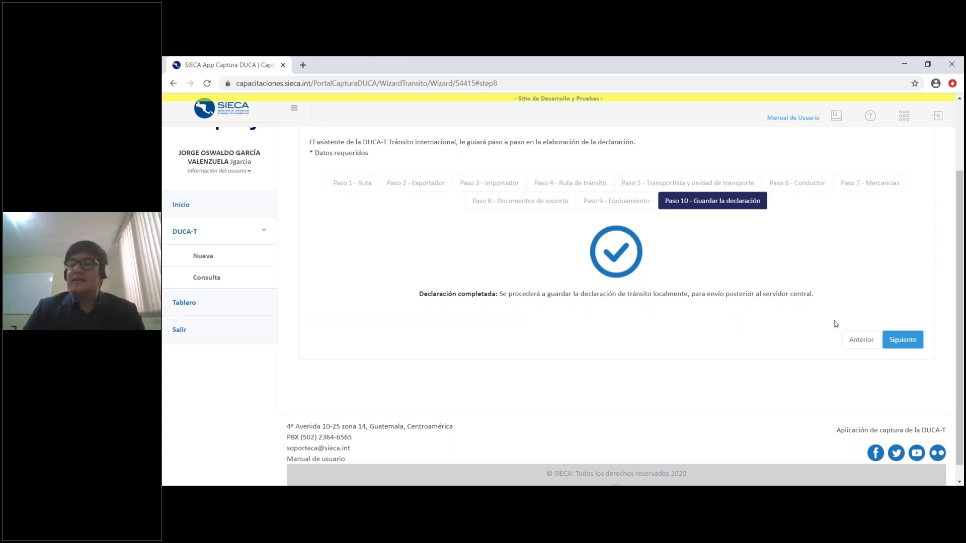
click(902, 344)
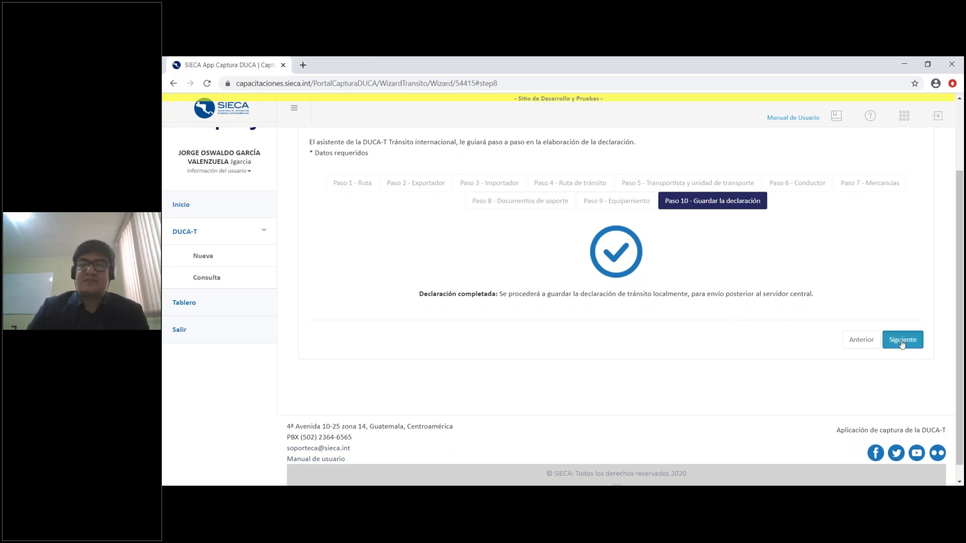
click(902, 341)
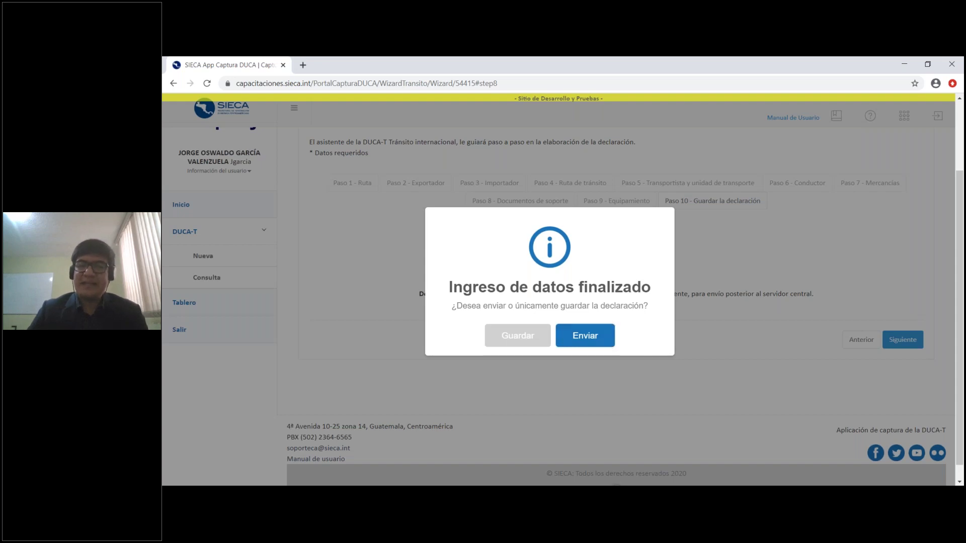
Send declaration 54415 and acknowledge the 'Declaración enviada' confirmation
click(593, 337)
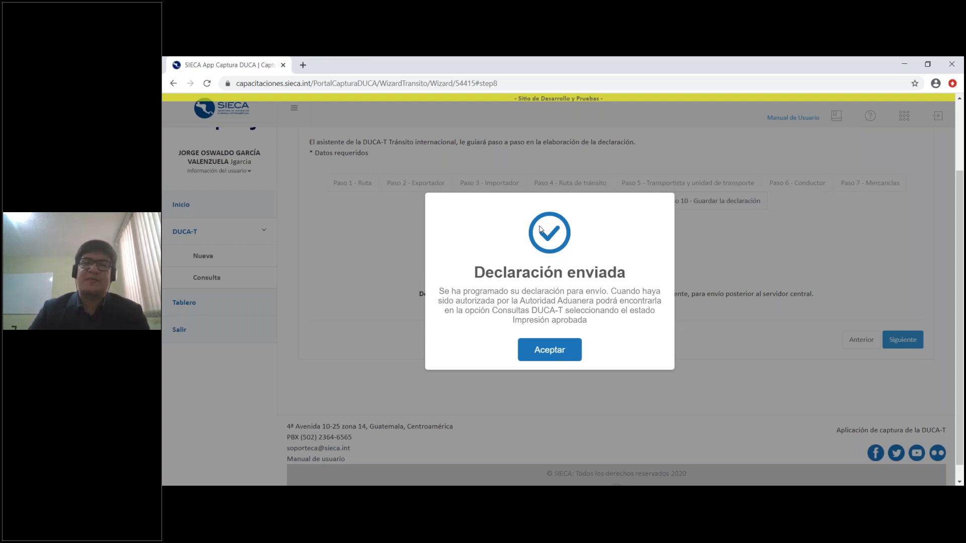
click(556, 354)
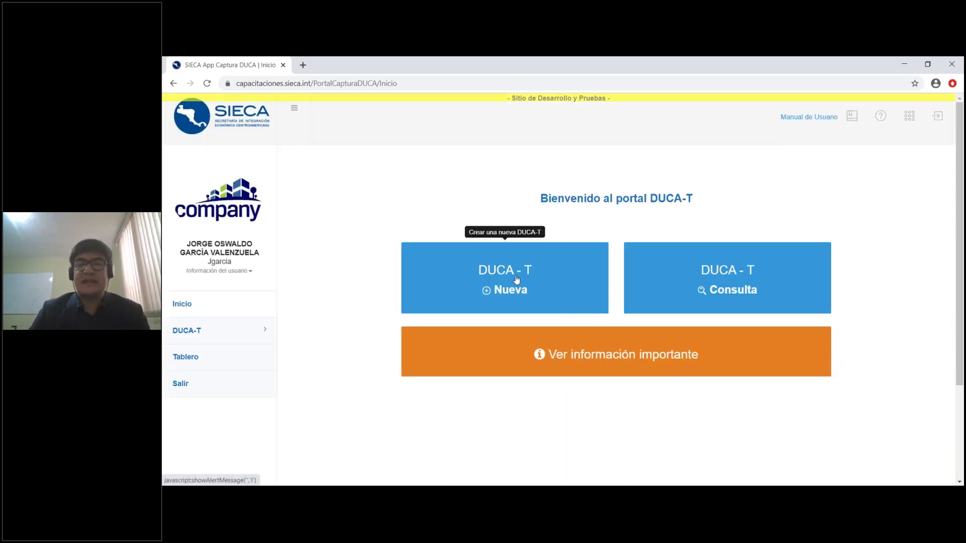
Open the DUCA-T Consulta declarations listing and expand its 'Buscar por estado: Todos' status filter
click(727, 291)
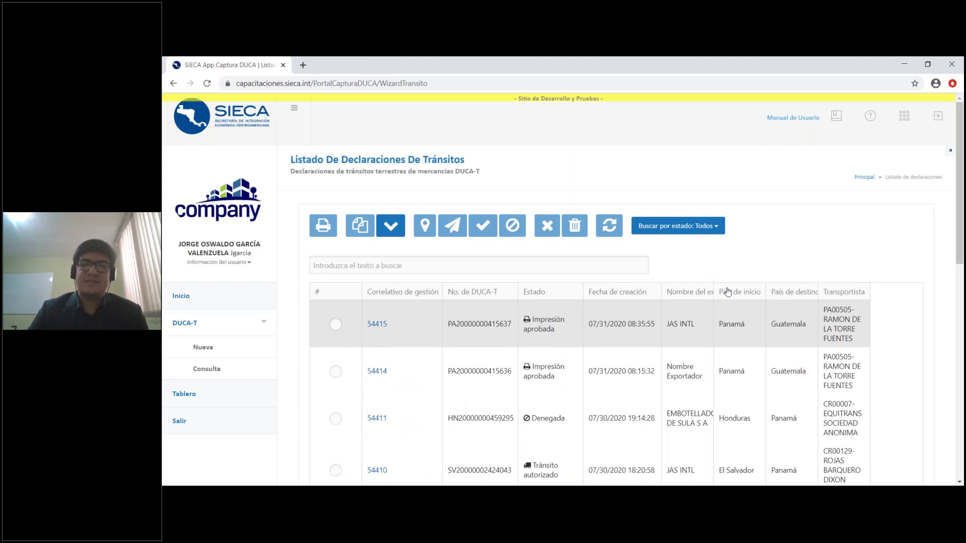
scroll(493, 276, down, 1)
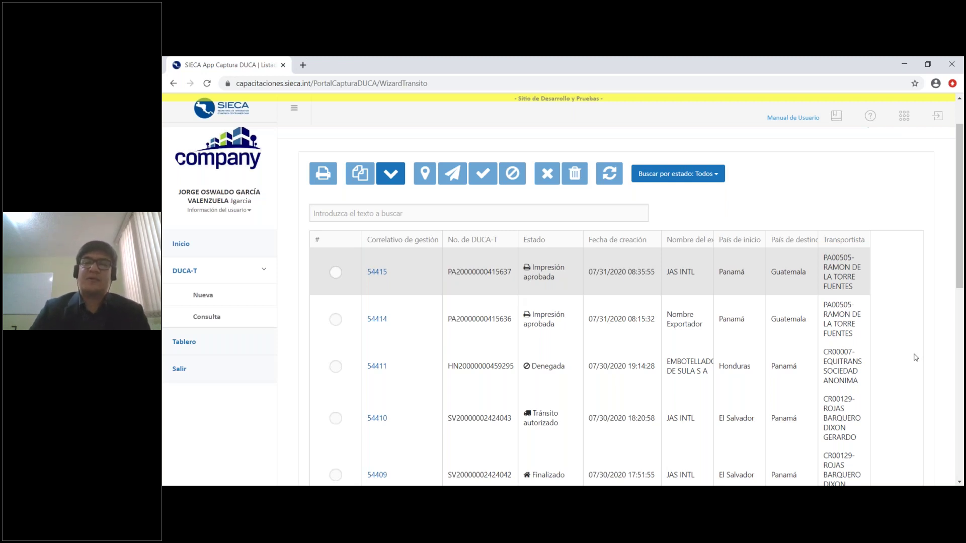
click(710, 178)
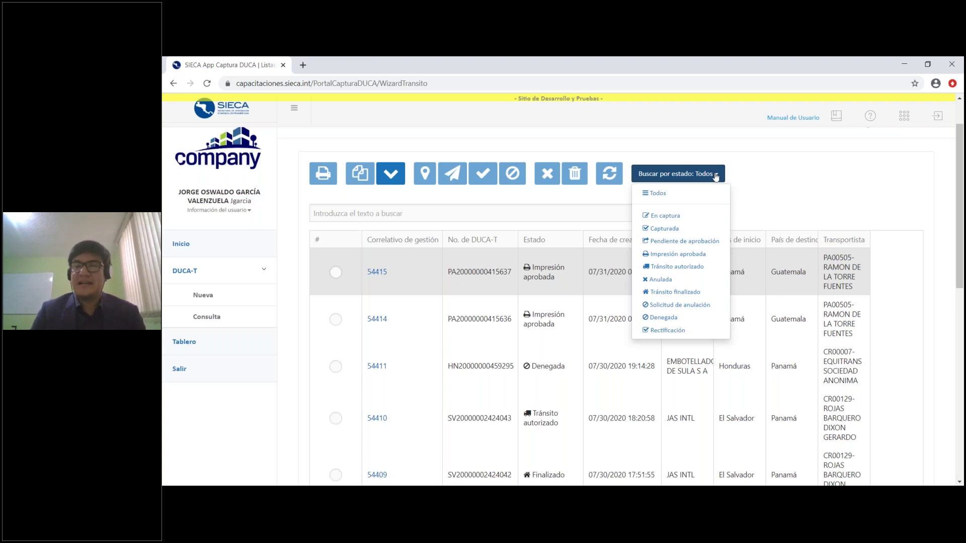
Filter the declarations list to show only En captura declarations
click(705, 220)
scroll(871, 243, down, 2)
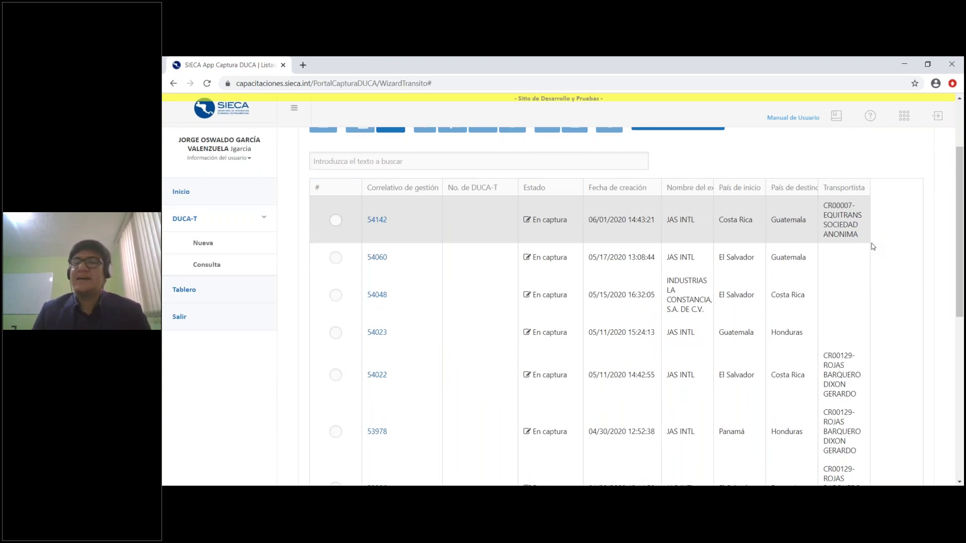
scroll(871, 243, up, 1)
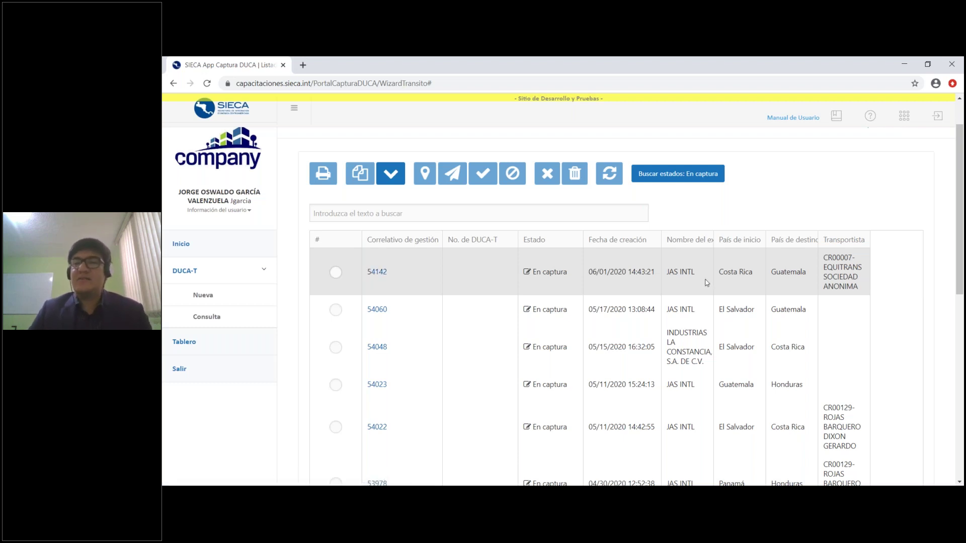
Switch the status filter to show only Capturada declarations
click(707, 181)
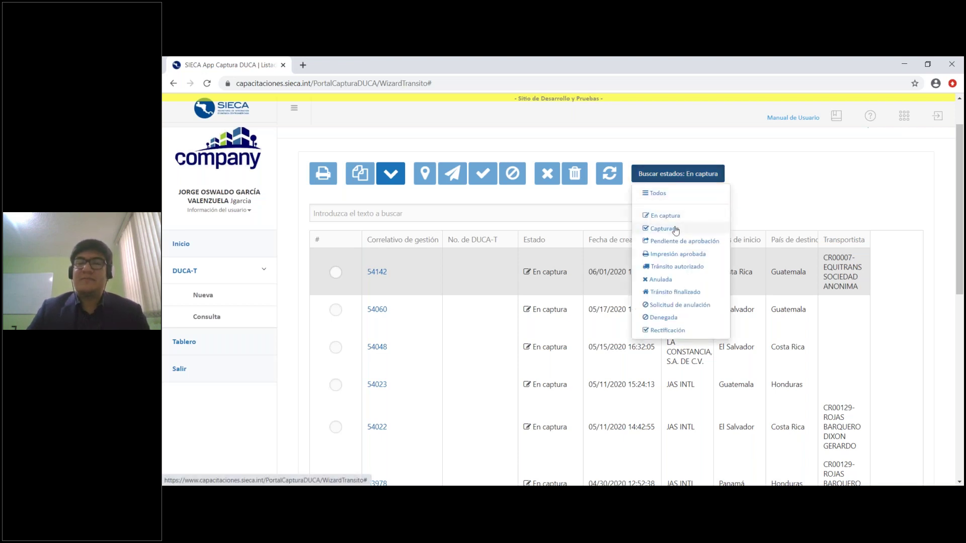
click(664, 229)
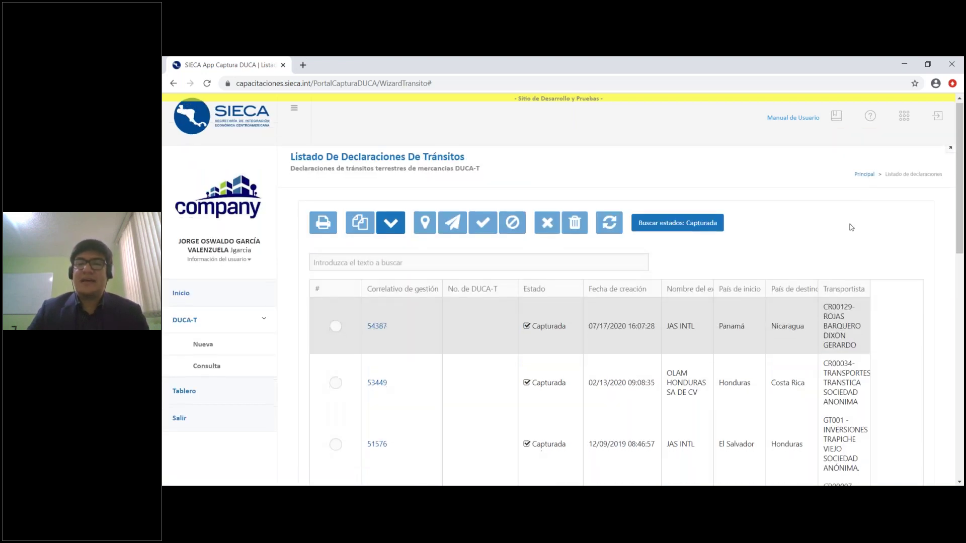
scroll(788, 277, down, 2)
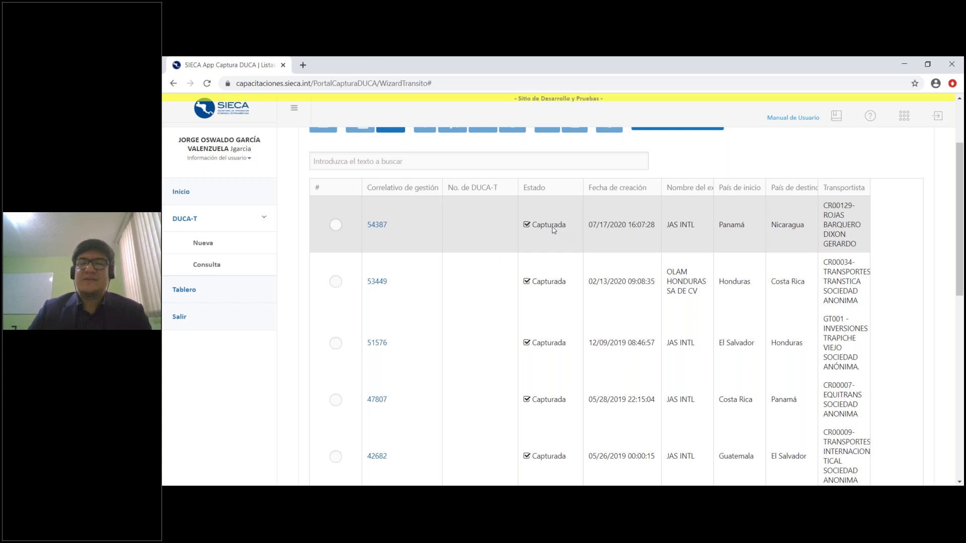
scroll(553, 243, up, 2)
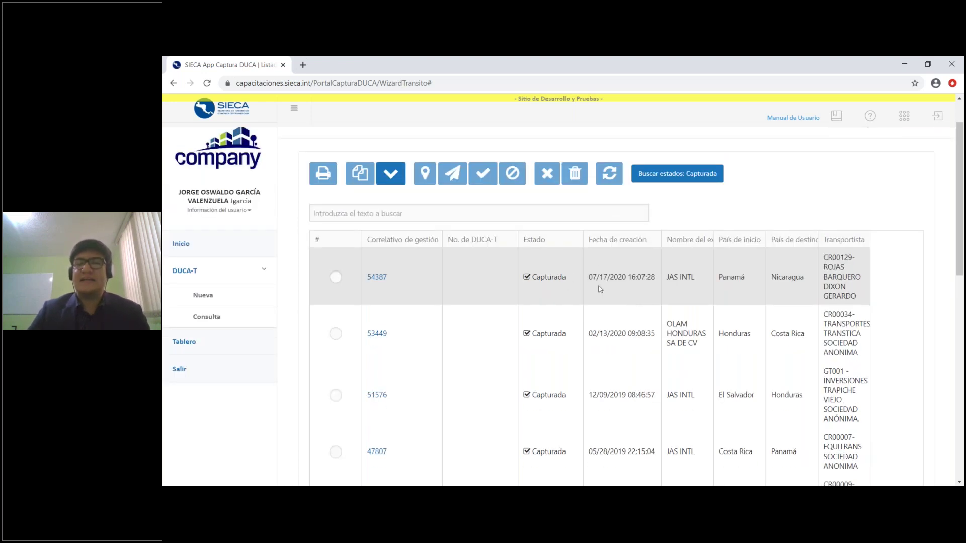
Switch the status filter to Pendiente de aprobación, headed by record 53388
click(689, 179)
click(694, 243)
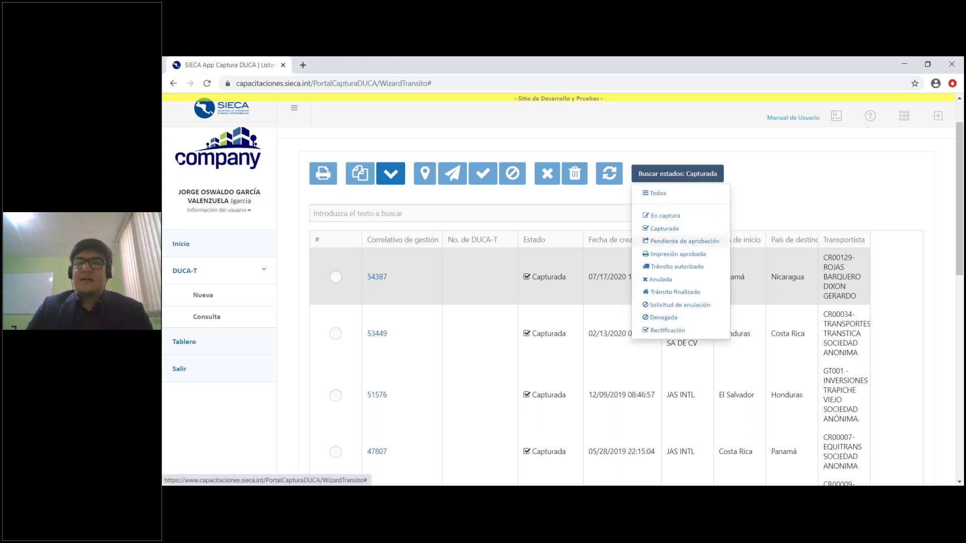
scroll(829, 245, down, 1)
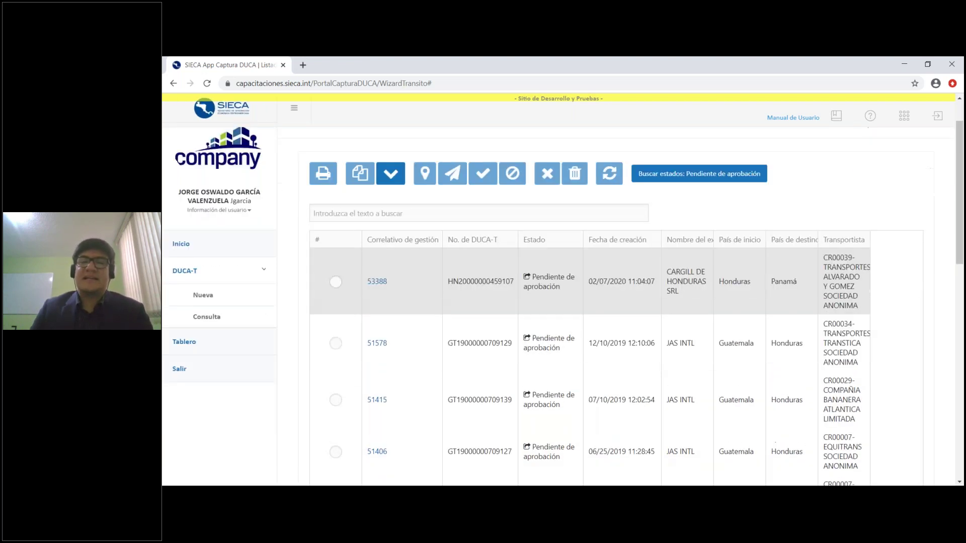
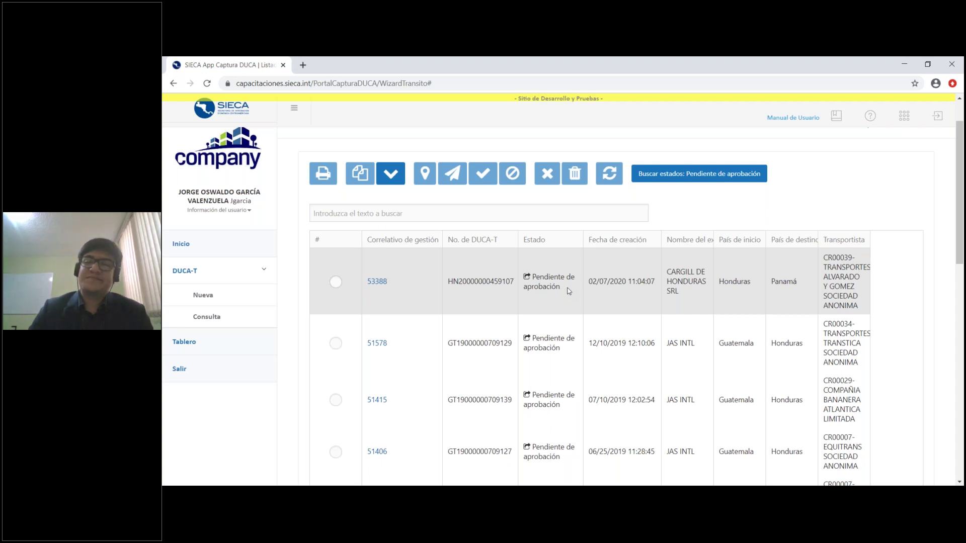
Filter the transit list to 'Impresión aprobada' and select declaration 54415
click(712, 177)
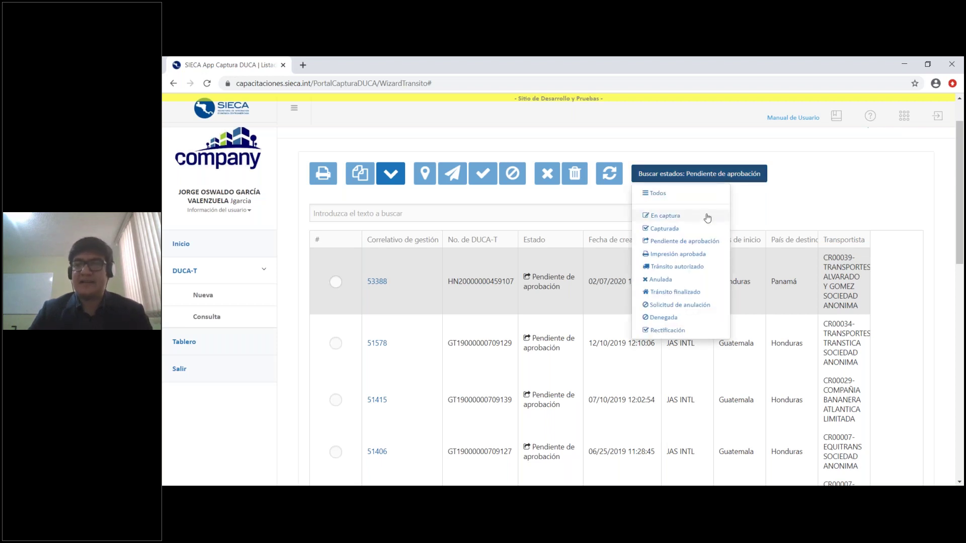
click(699, 255)
scroll(879, 227, down, 1)
scroll(879, 226, up, 1)
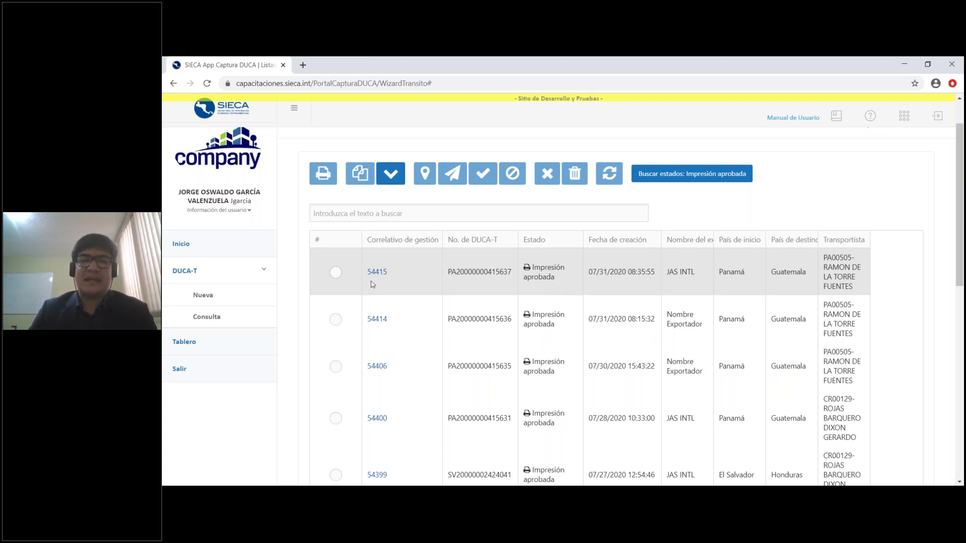
click(336, 273)
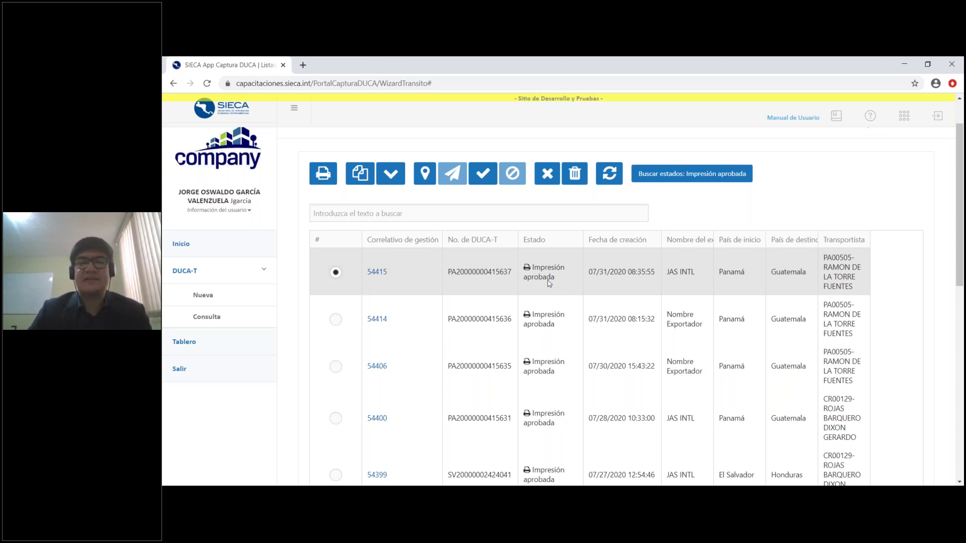
Print declaration 54415 in the 'Completa' format and enlarge the PDF view
click(331, 181)
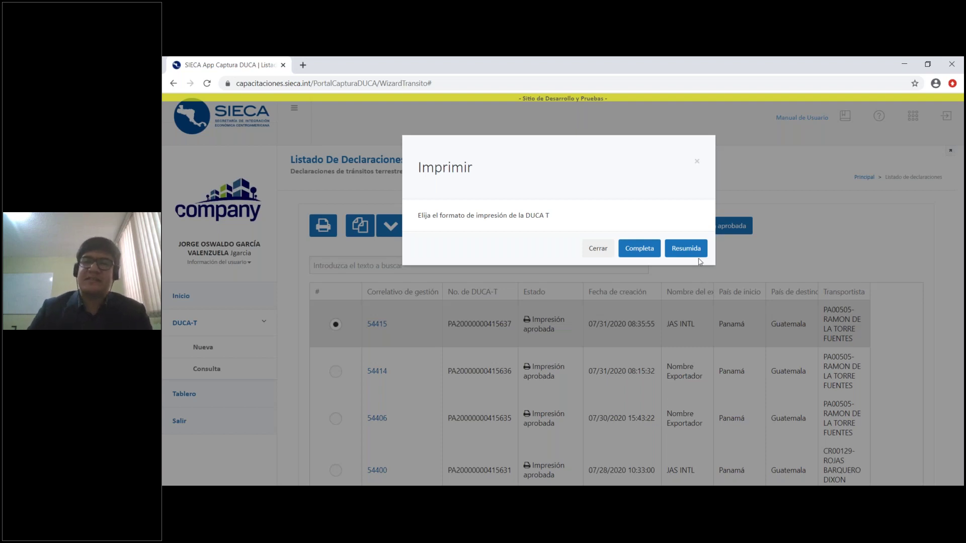
click(646, 254)
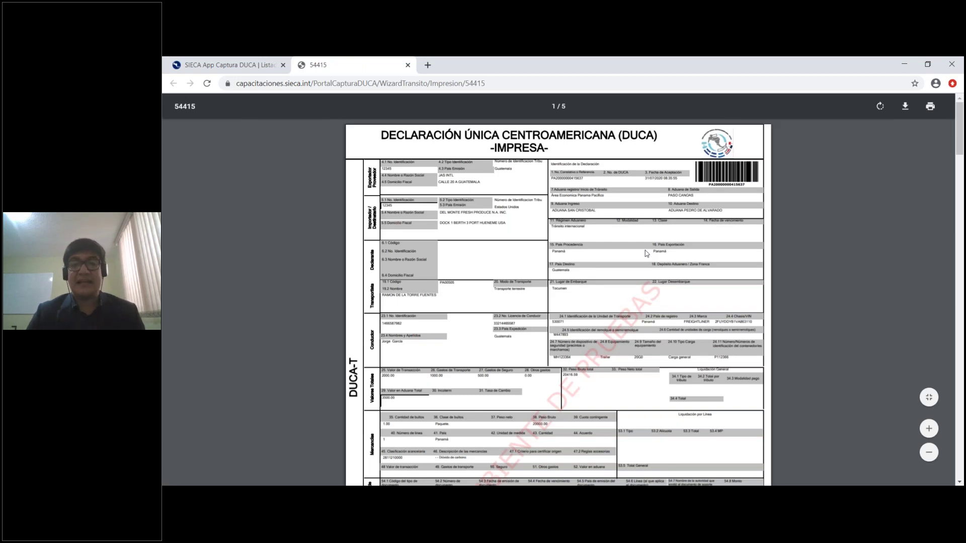
key(ctrl+plus)
key(ctrl+plus)
Scroll through the 5-page complete DUCA-T, then close its tab
scroll(696, 255, up, 1)
scroll(695, 256, down, 4)
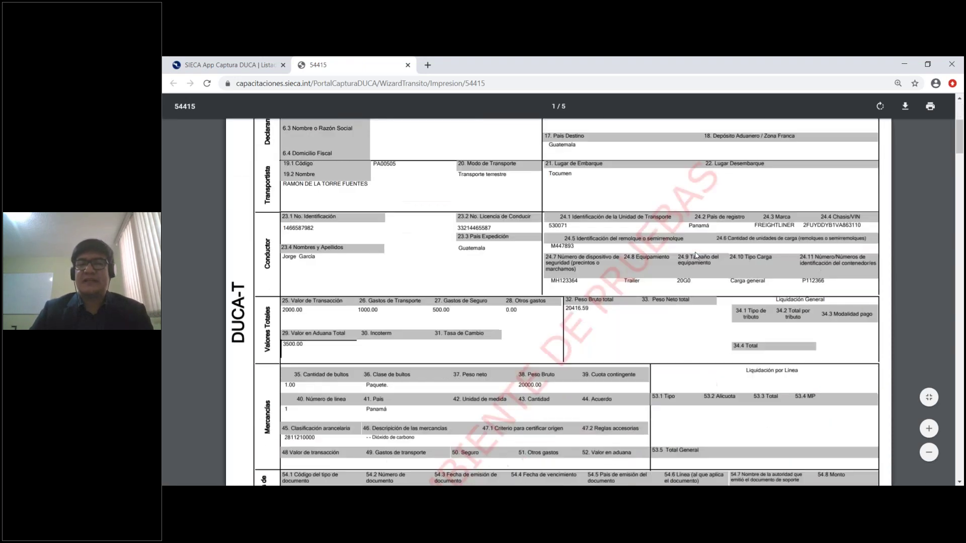
scroll(696, 256, down, 6)
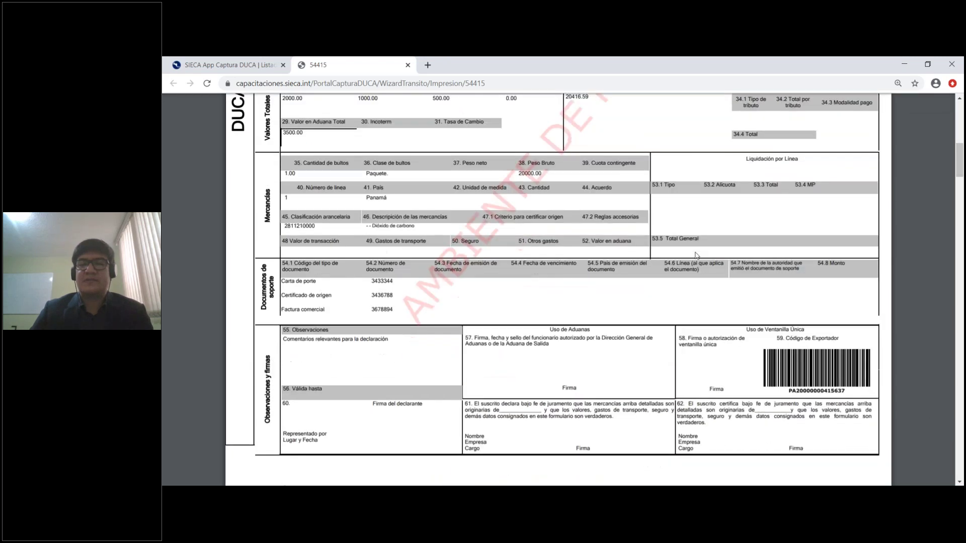
scroll(697, 256, down, 15)
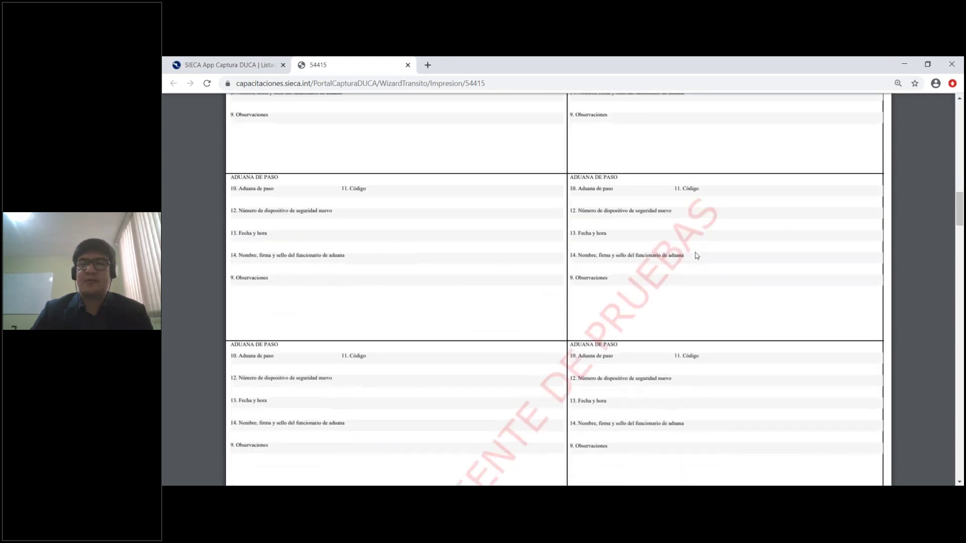
scroll(696, 256, down, 9)
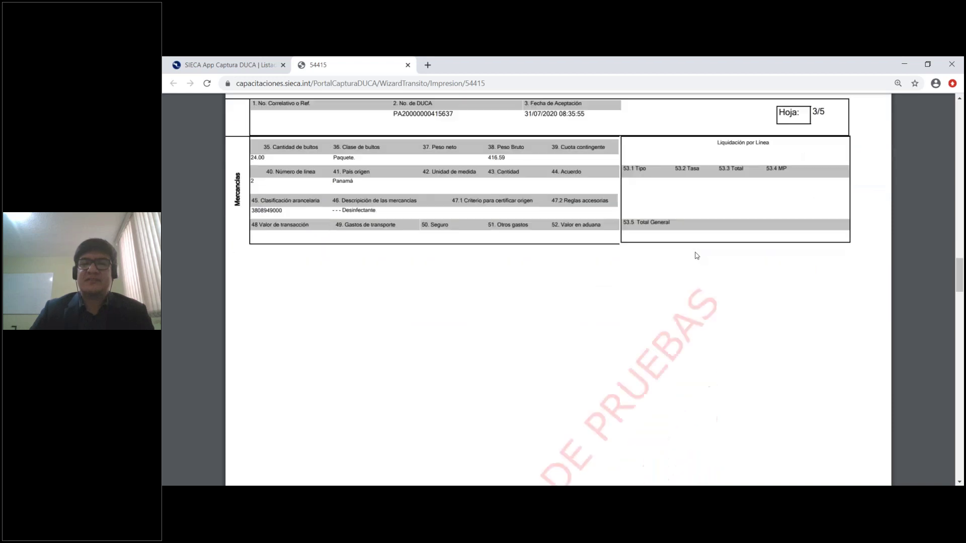
scroll(697, 255, down, 15)
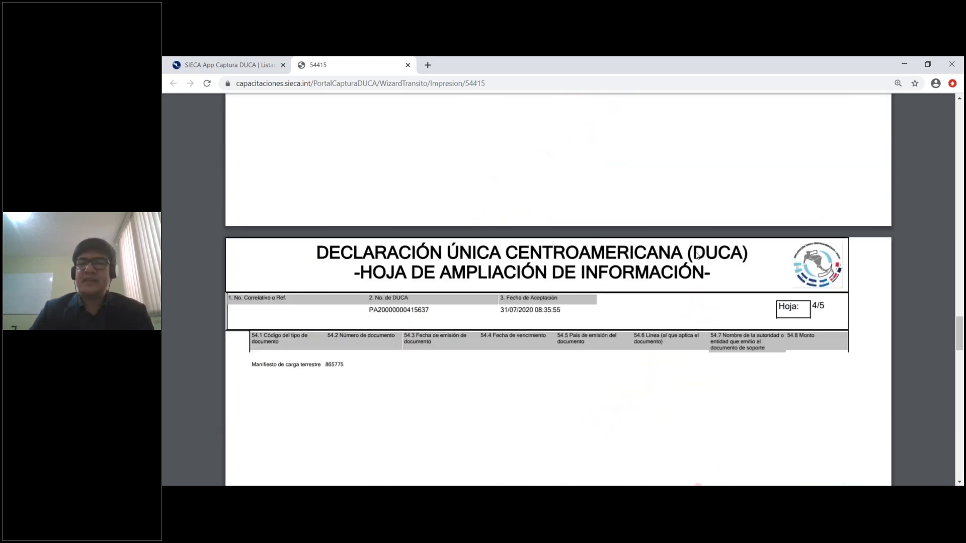
scroll(554, 227, down, 14)
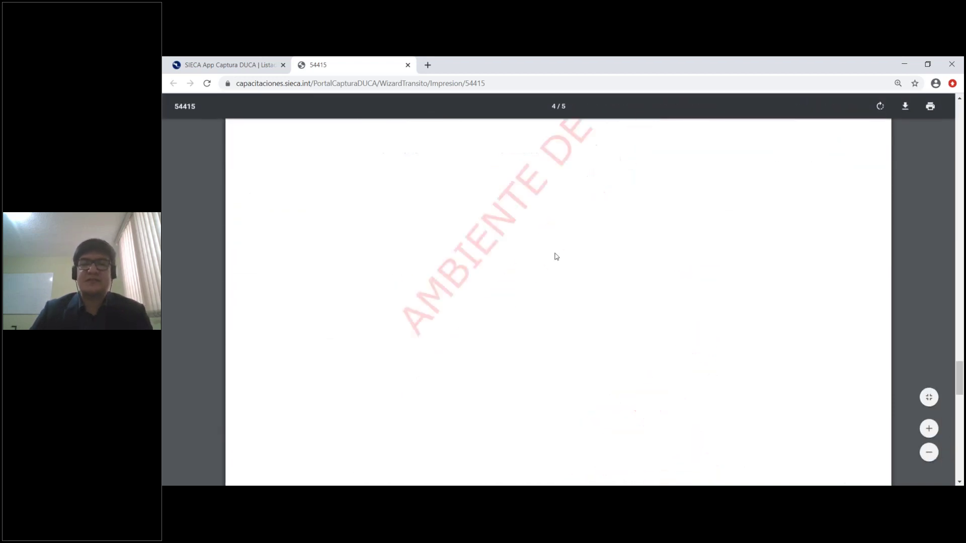
scroll(555, 257, up, 10)
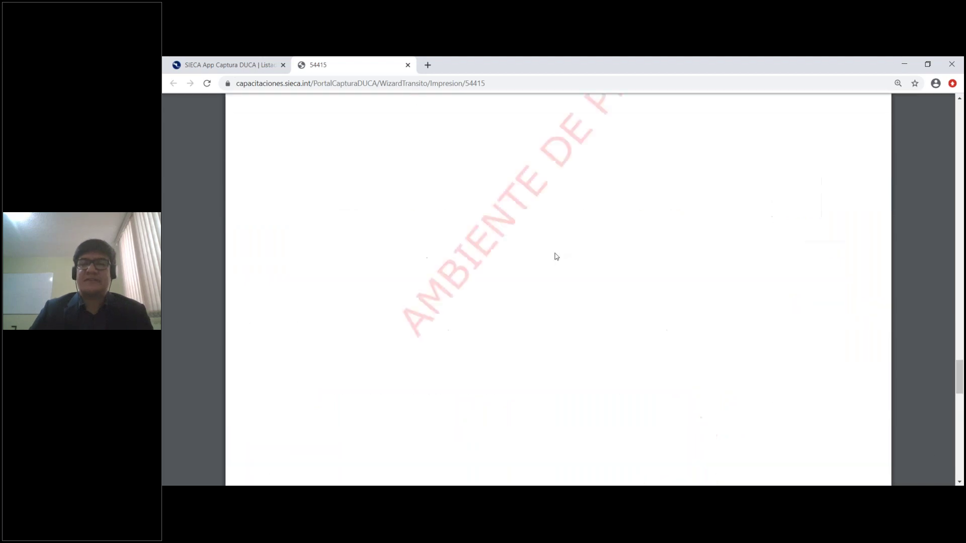
scroll(556, 256, up, 20)
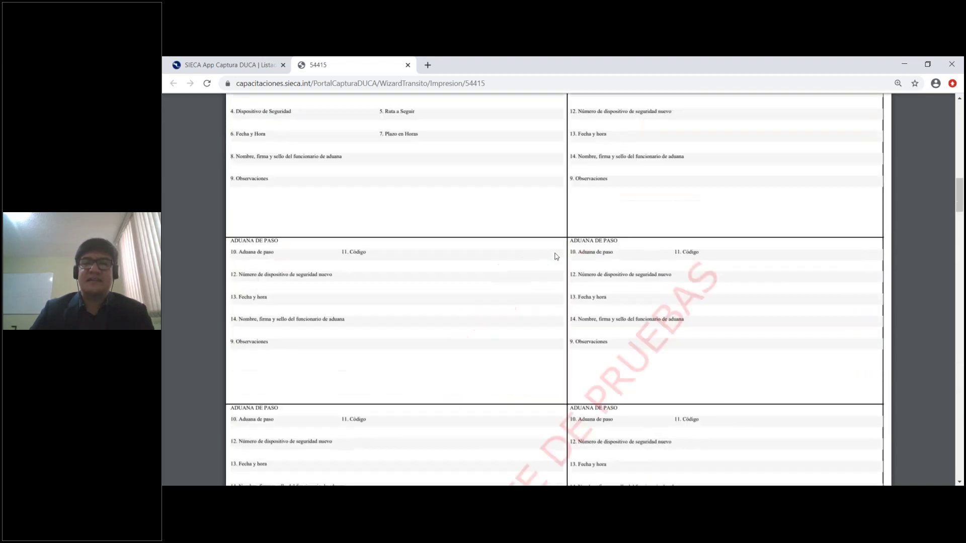
scroll(556, 257, up, 20)
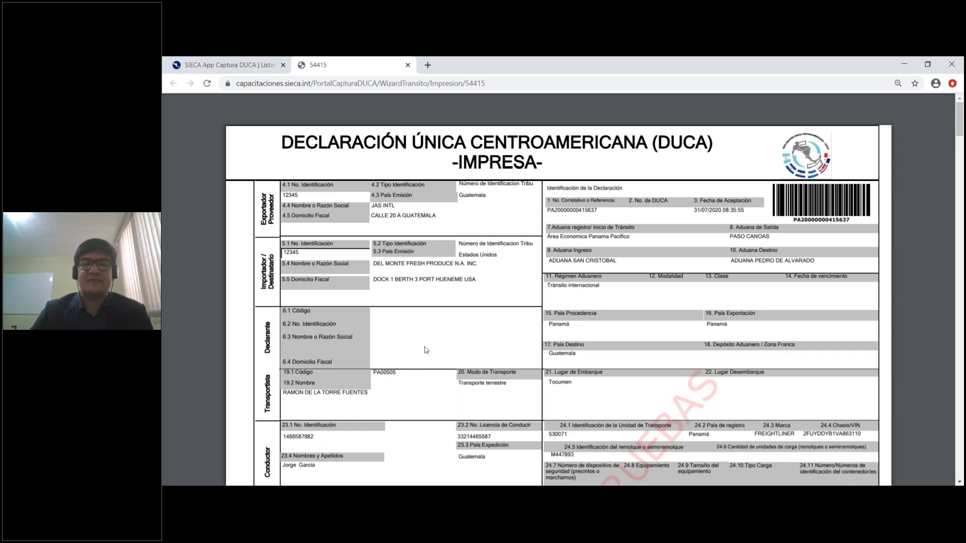
scroll(427, 349, down, 3)
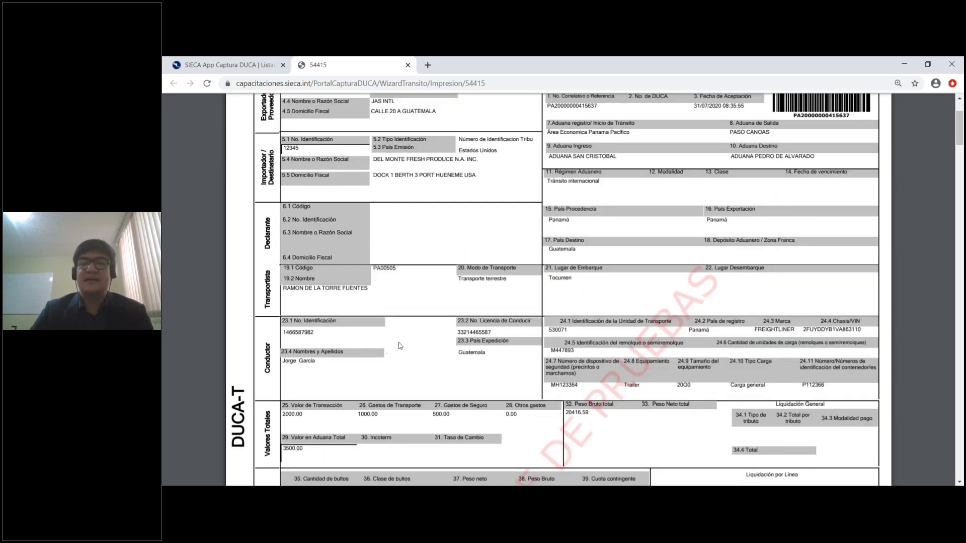
scroll(695, 171, up, 1)
scroll(696, 171, up, 3)
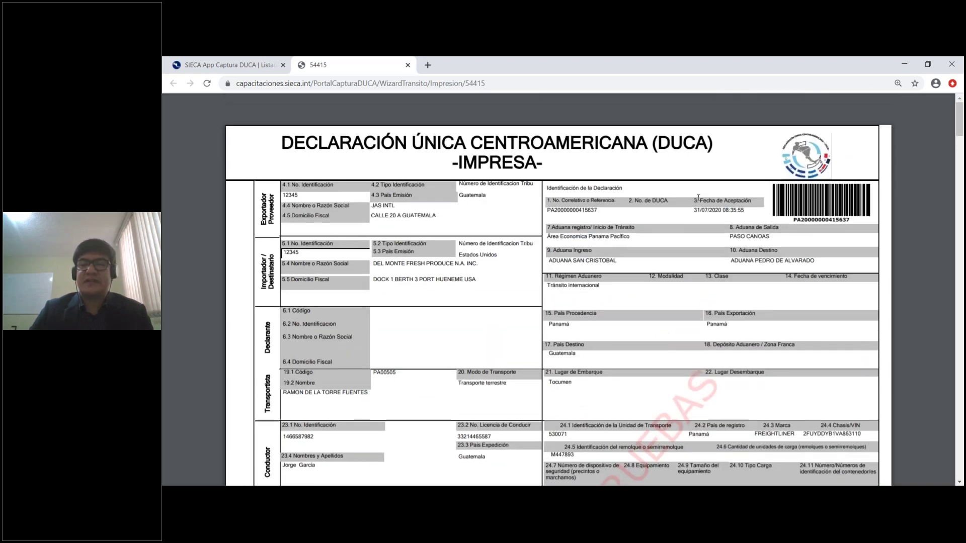
scroll(695, 171, down, 9)
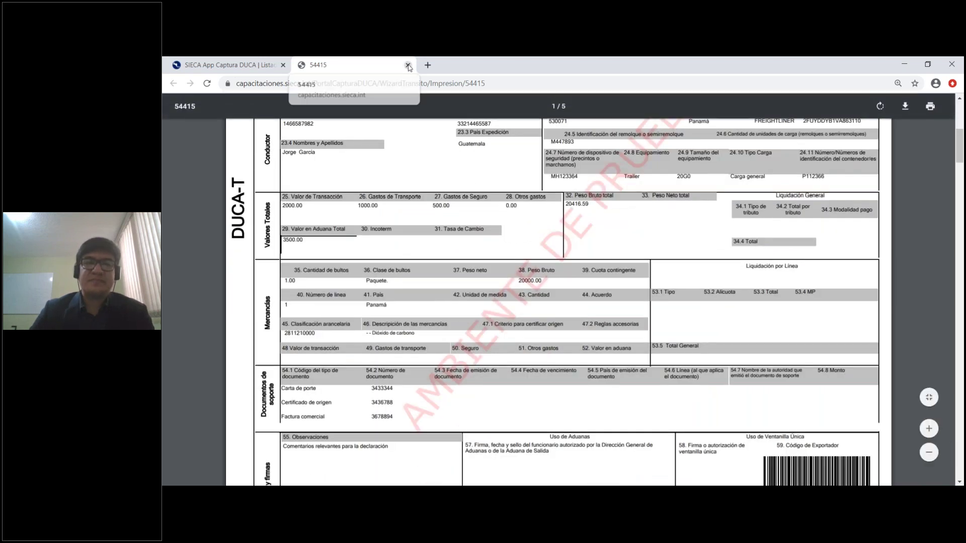
click(407, 65)
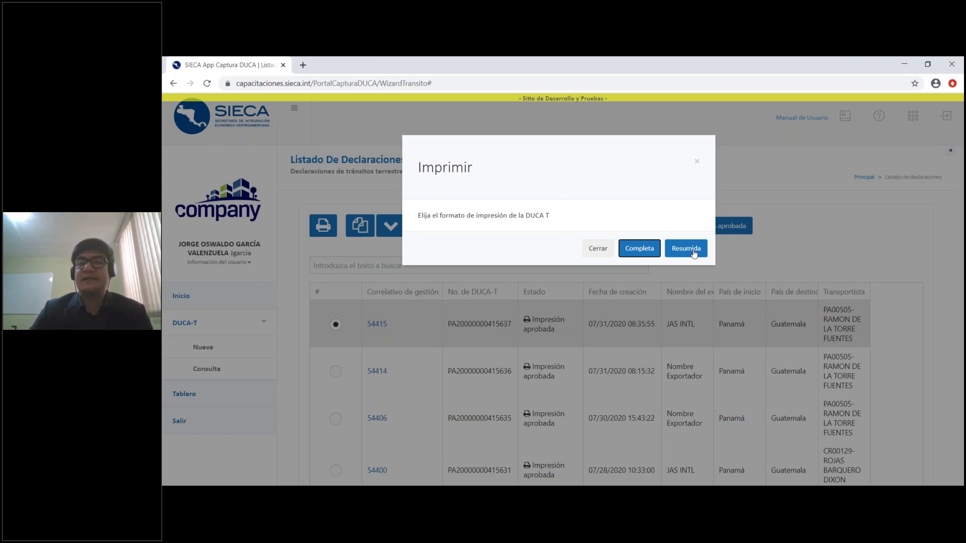
Generate the 'Resumida' print of 54415, review both pages, and close the tab
click(693, 253)
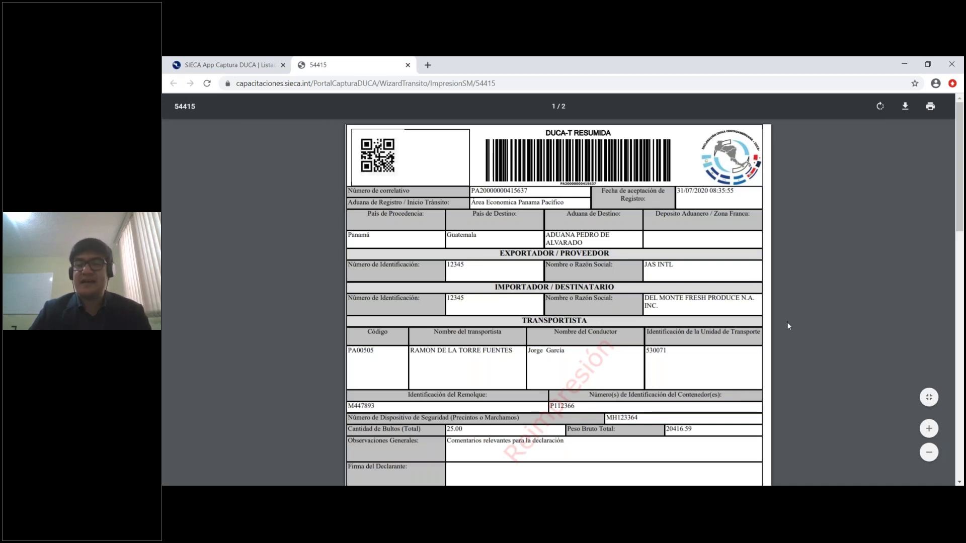
scroll(789, 326, down, 10)
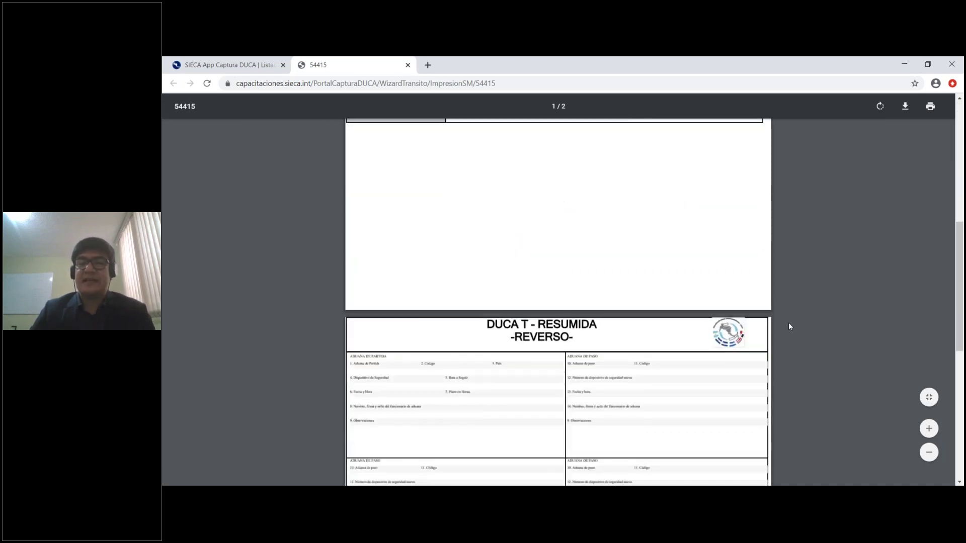
scroll(788, 326, up, 10)
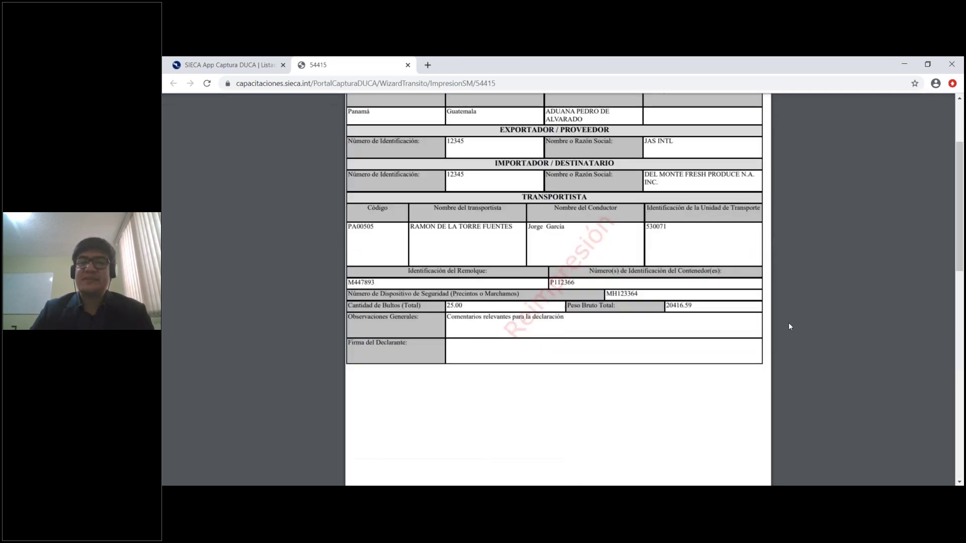
scroll(789, 326, down, 3)
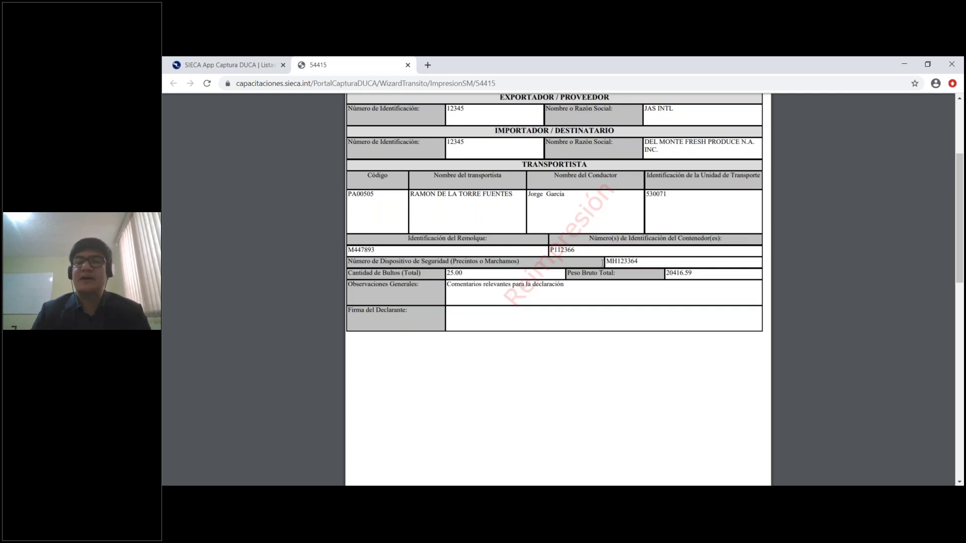
scroll(611, 262, down, 15)
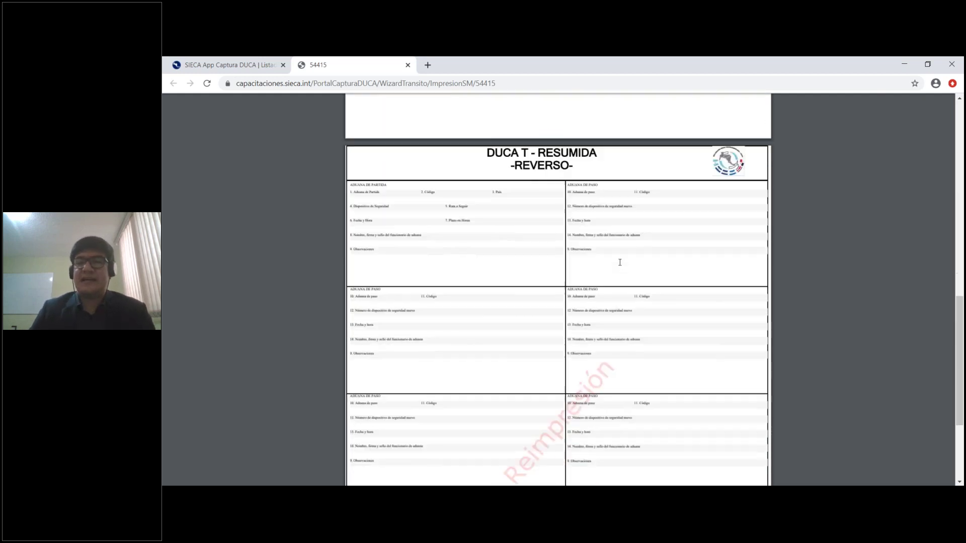
scroll(618, 263, down, 1)
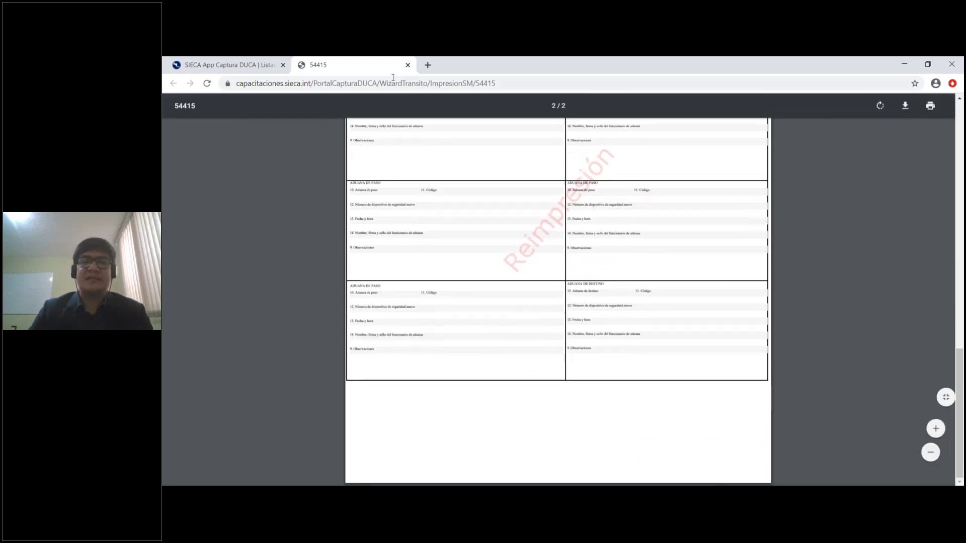
click(408, 65)
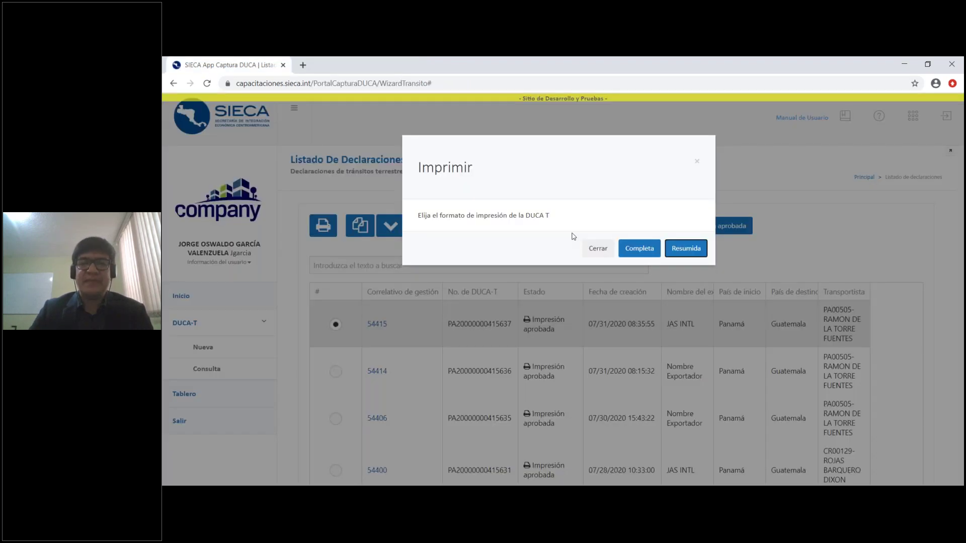
Dismiss the print-format choice and filter the list to 'Tránsito autorizado'
click(598, 249)
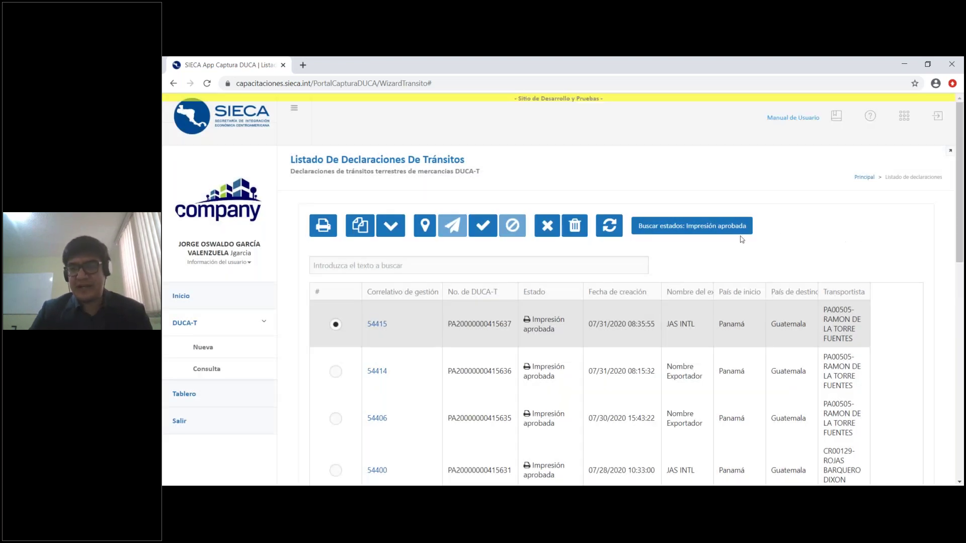
click(730, 230)
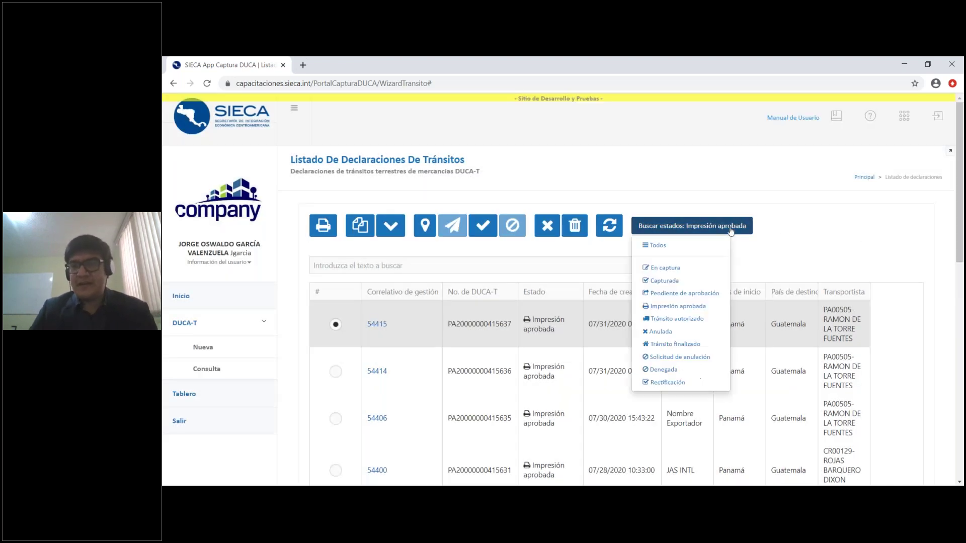
click(692, 320)
scroll(692, 322, down, 1)
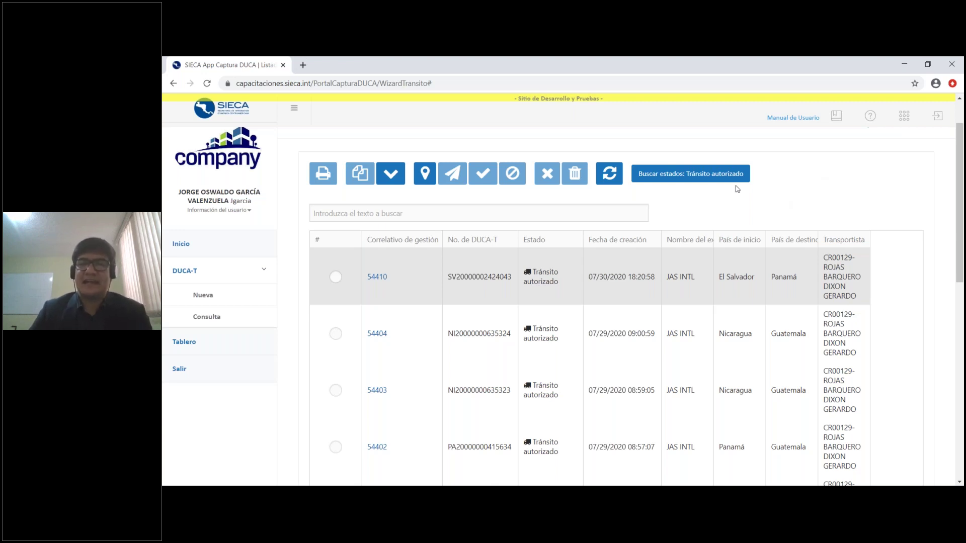
Switch the status filter to Anulada, then Solicitud de anulación, ending on Impresión aprobada
click(691, 175)
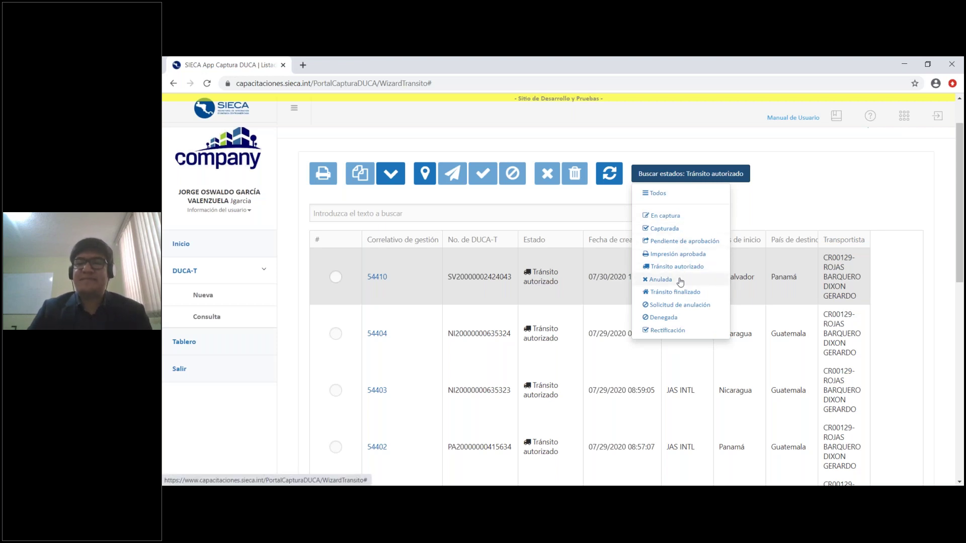
click(681, 281)
click(670, 226)
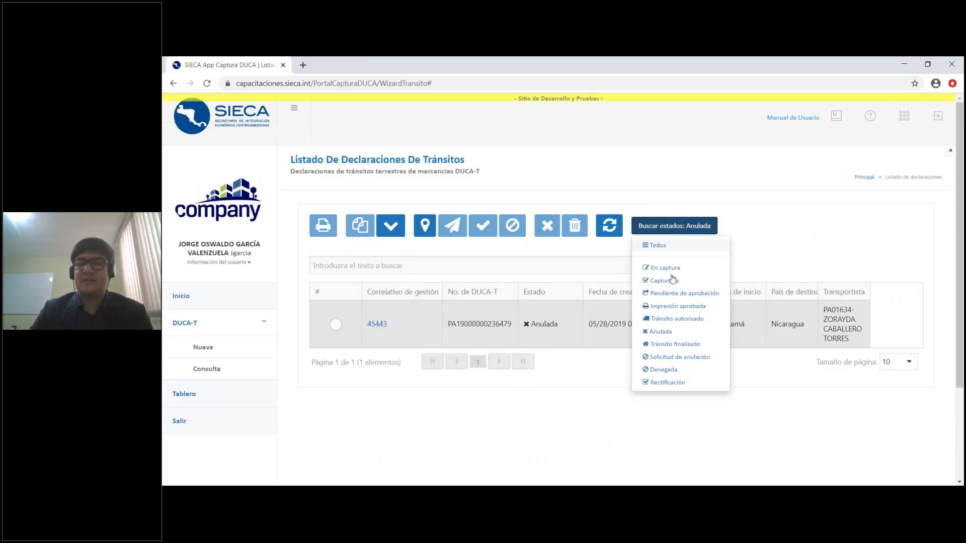
click(680, 357)
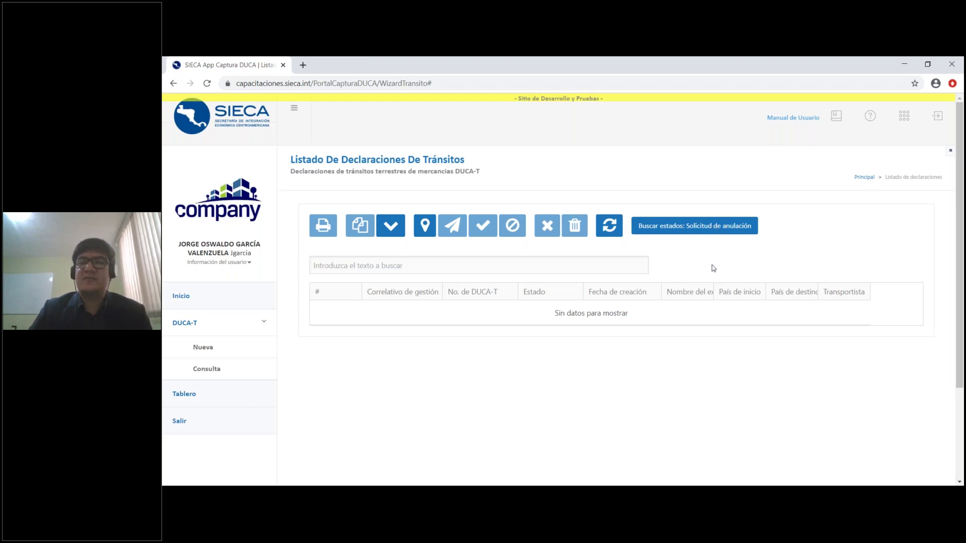
click(696, 228)
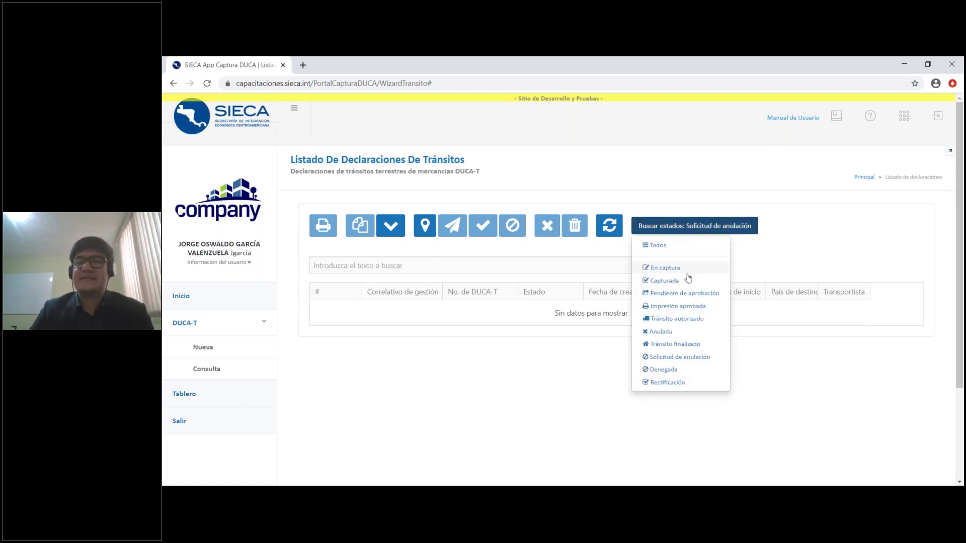
click(682, 307)
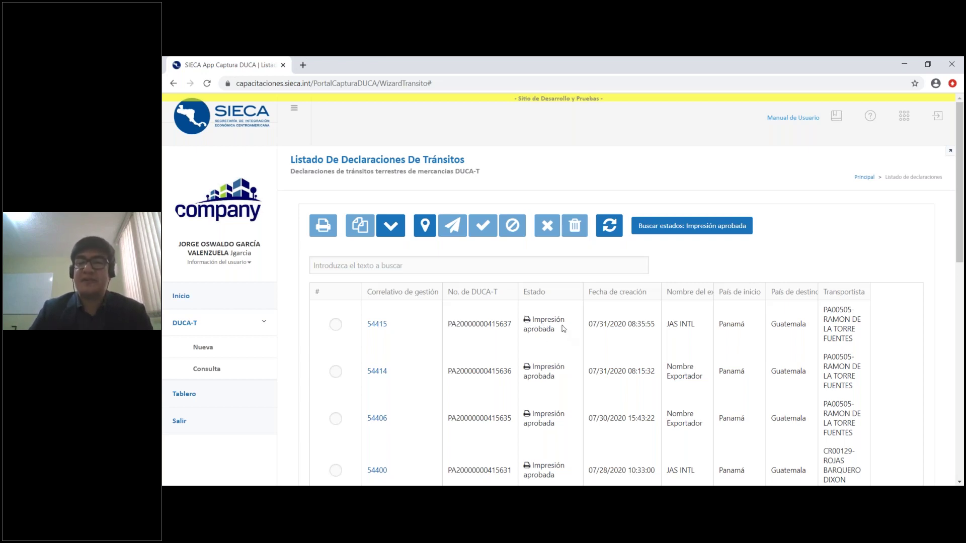
Filter by Anulada, then Tránsito finalizado, then Denegada (54411, 54310, 54151, 54031)
click(716, 230)
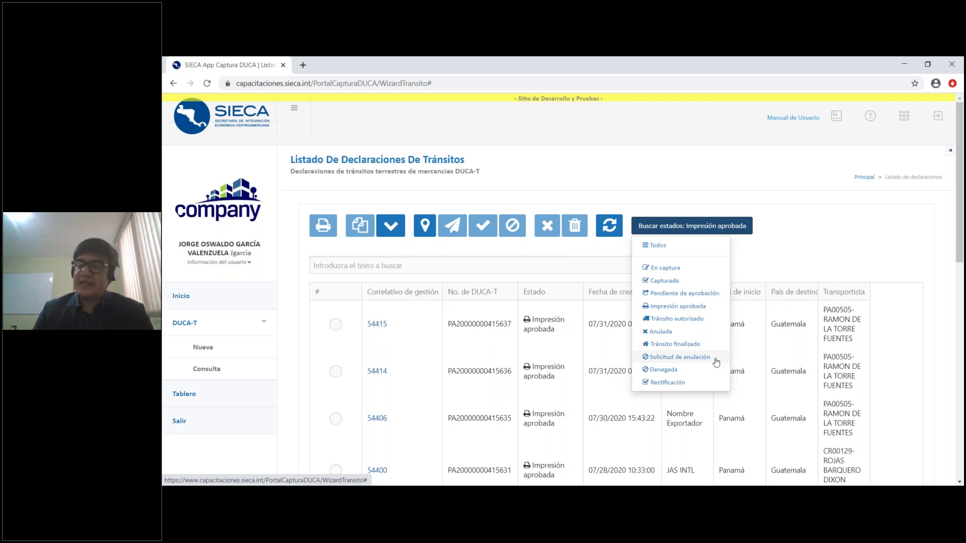
click(692, 334)
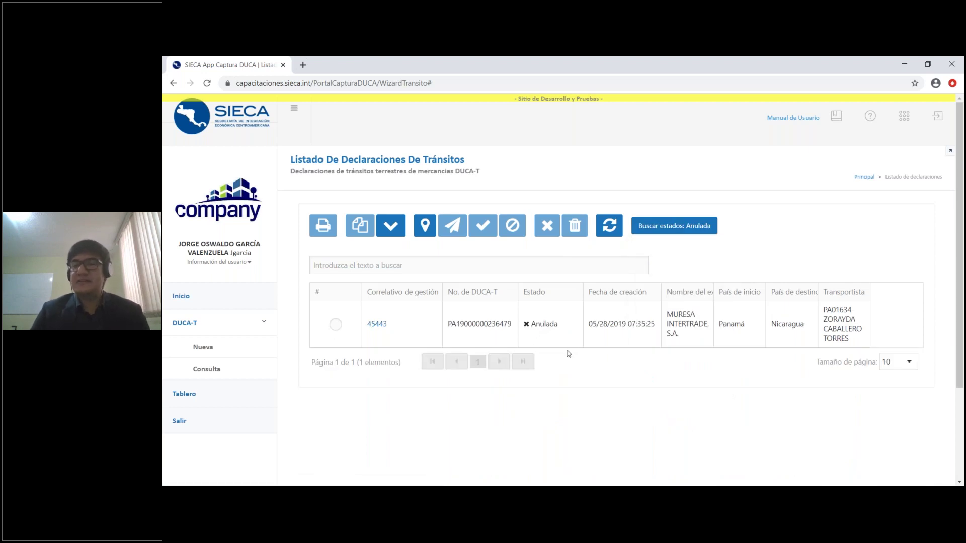
click(704, 235)
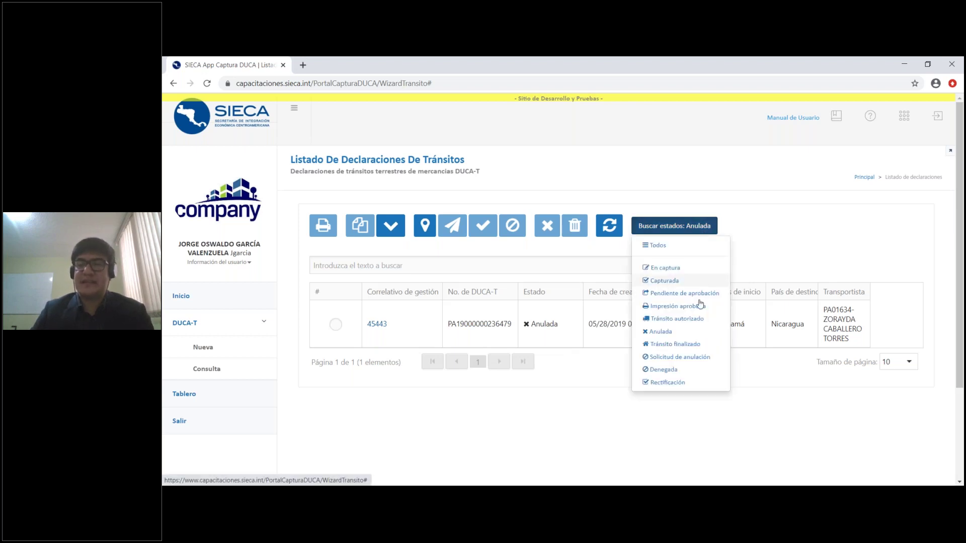
click(705, 346)
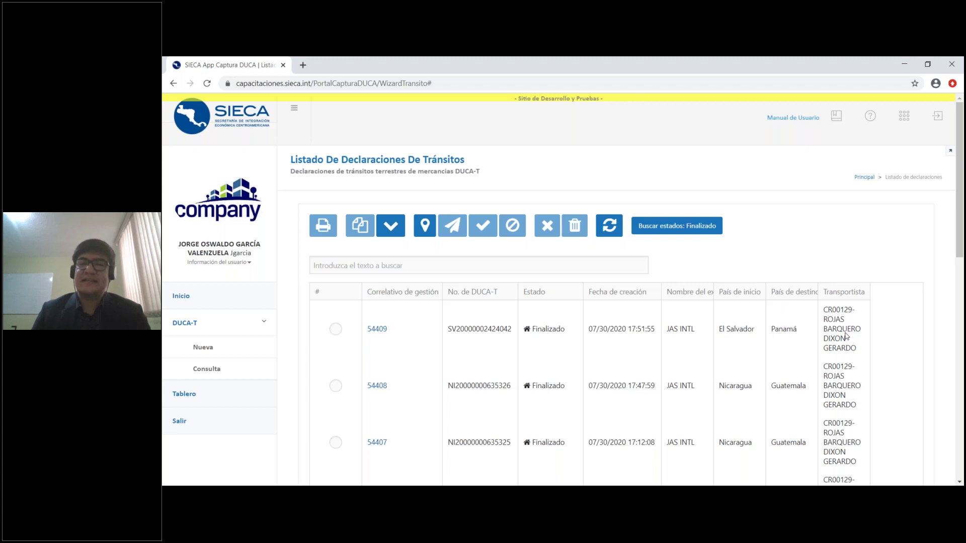
click(704, 231)
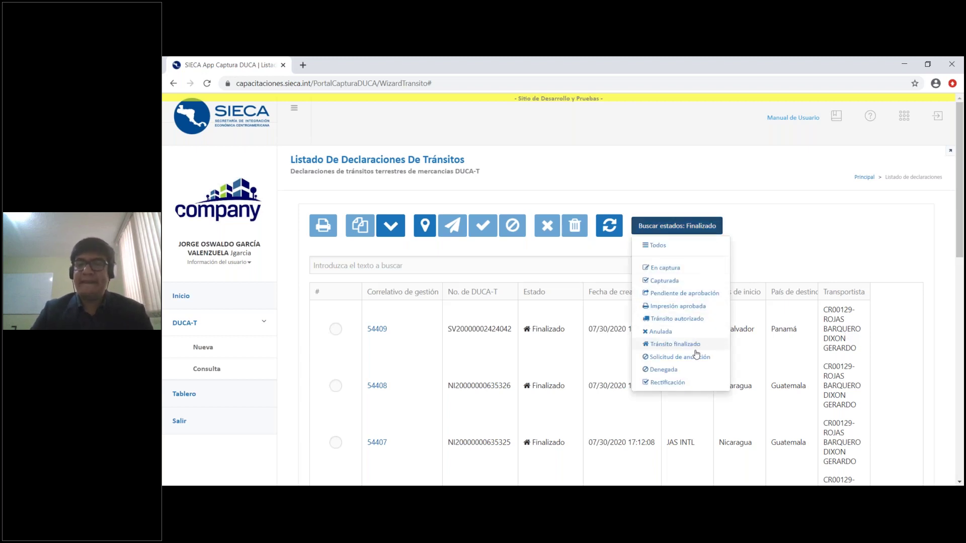
click(688, 373)
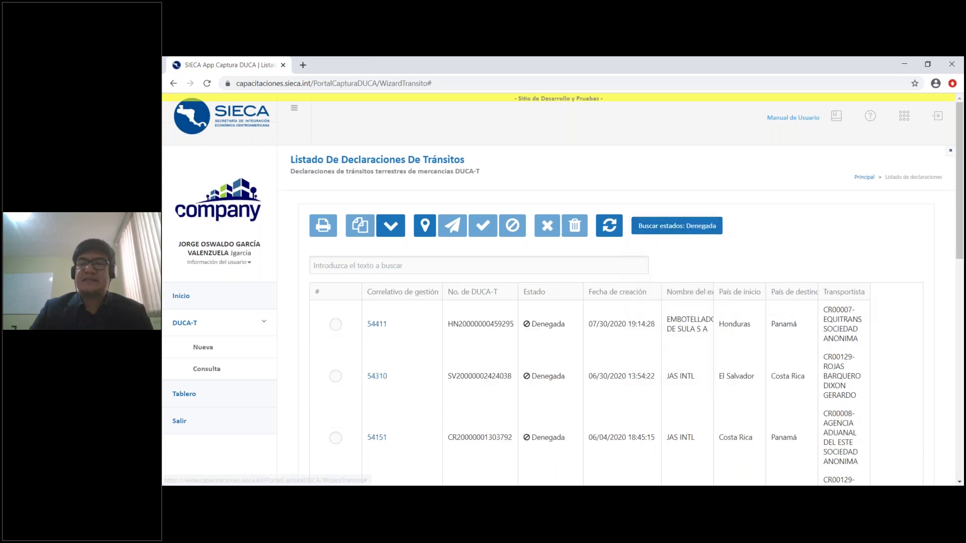
scroll(807, 272, down, 1)
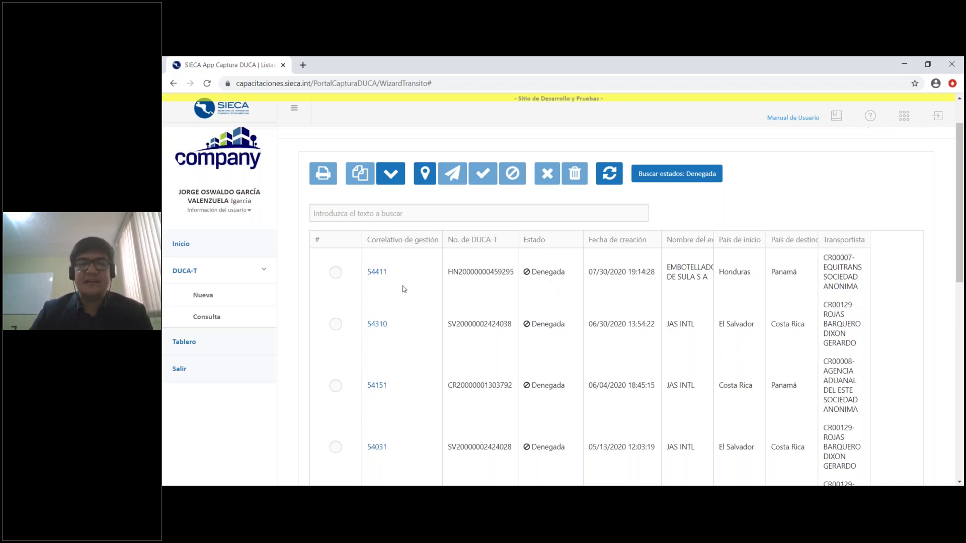
click(335, 274)
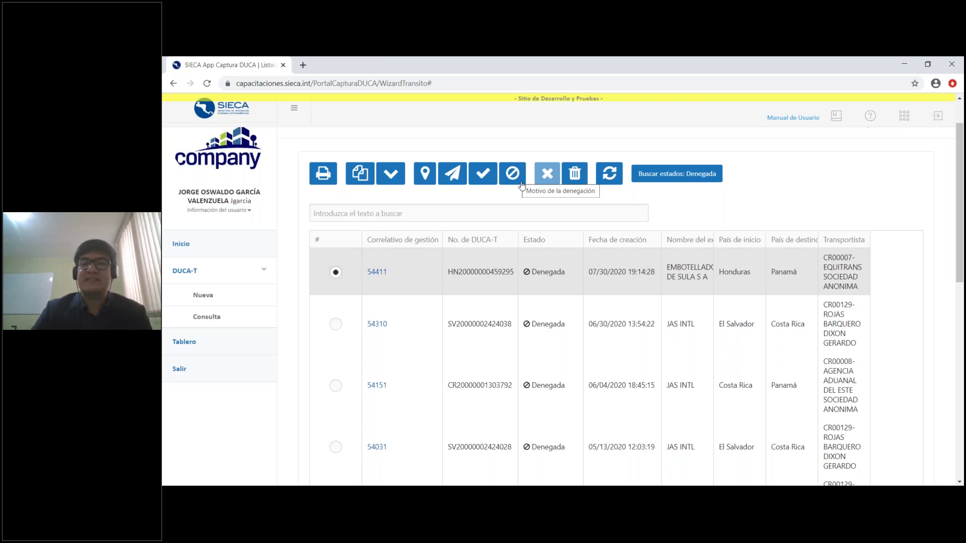
click(520, 183)
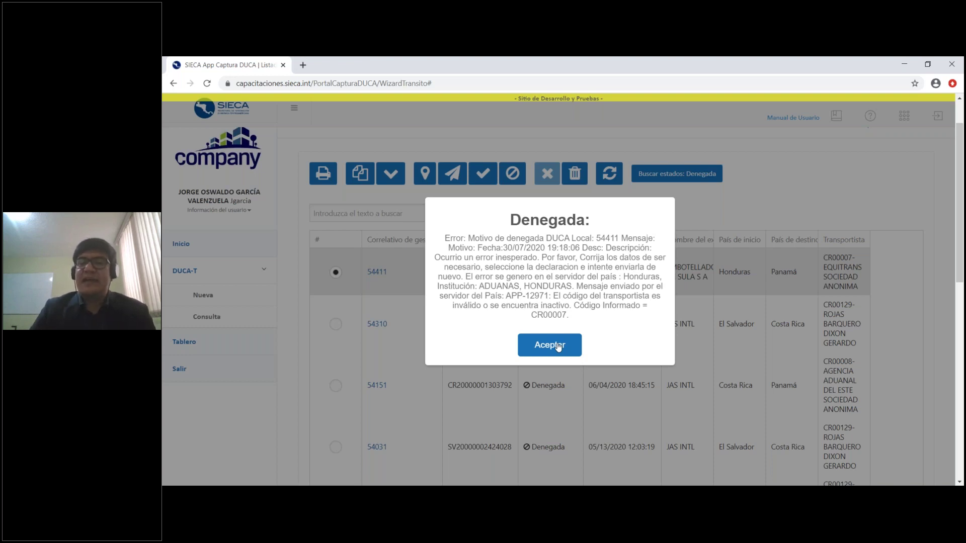
click(549, 346)
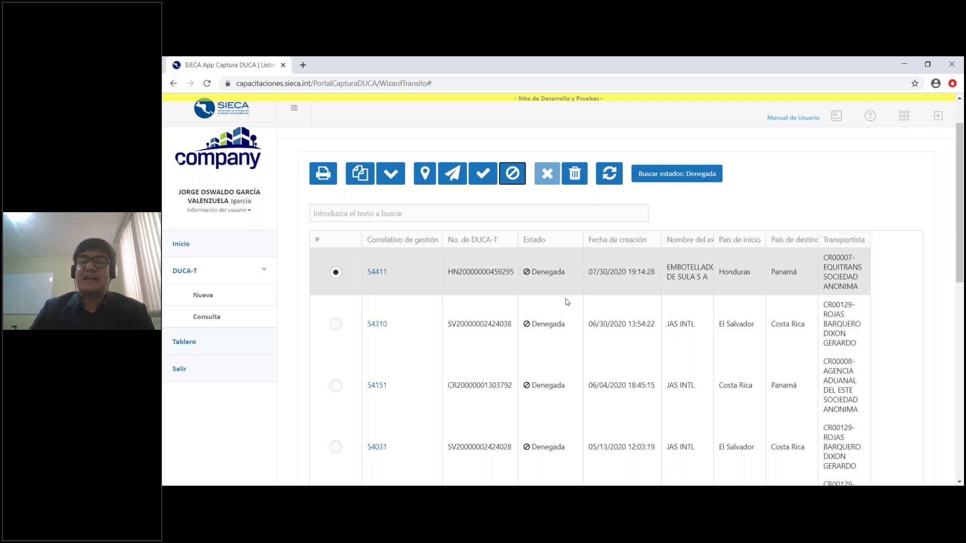
scroll(647, 305, up, 1)
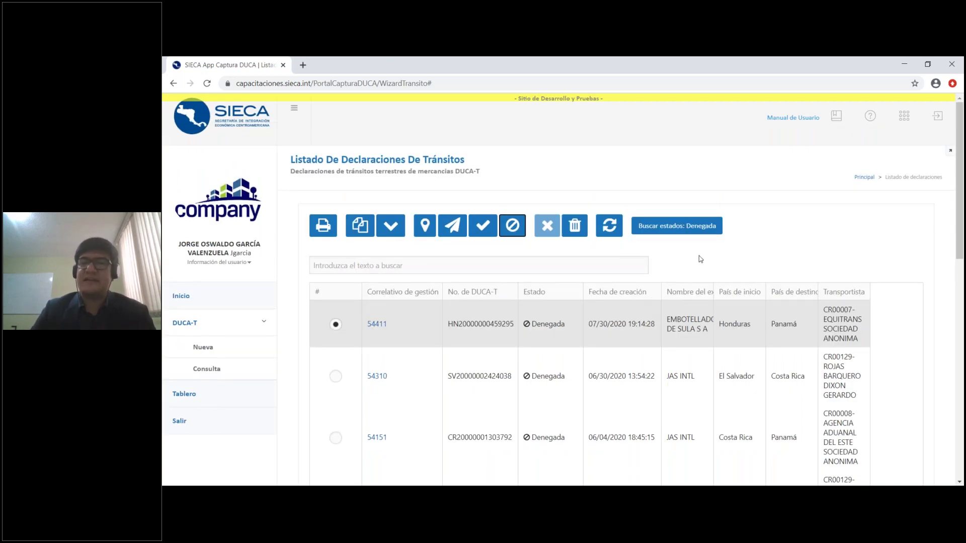
Set the status filter to 'Todos' and select finalized declaration 54408
click(825, 268)
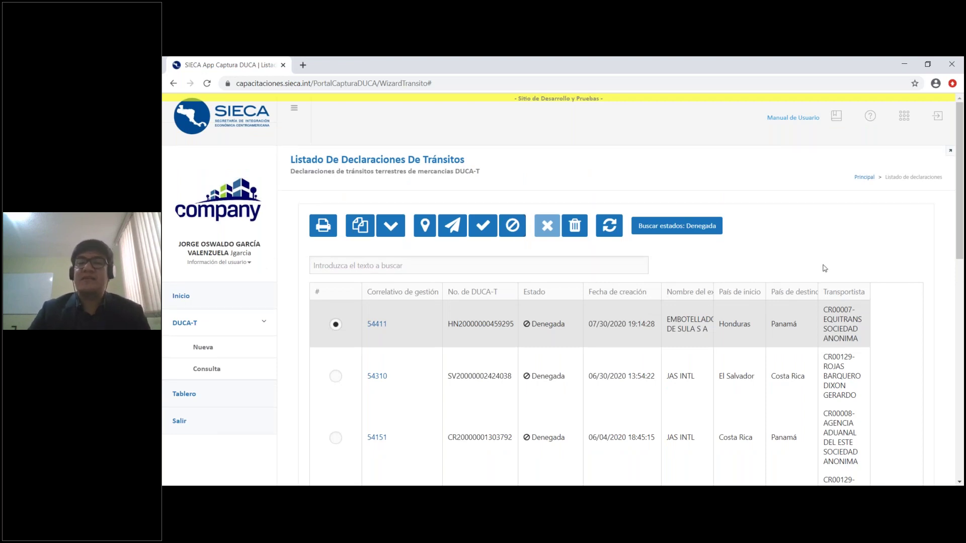
click(689, 229)
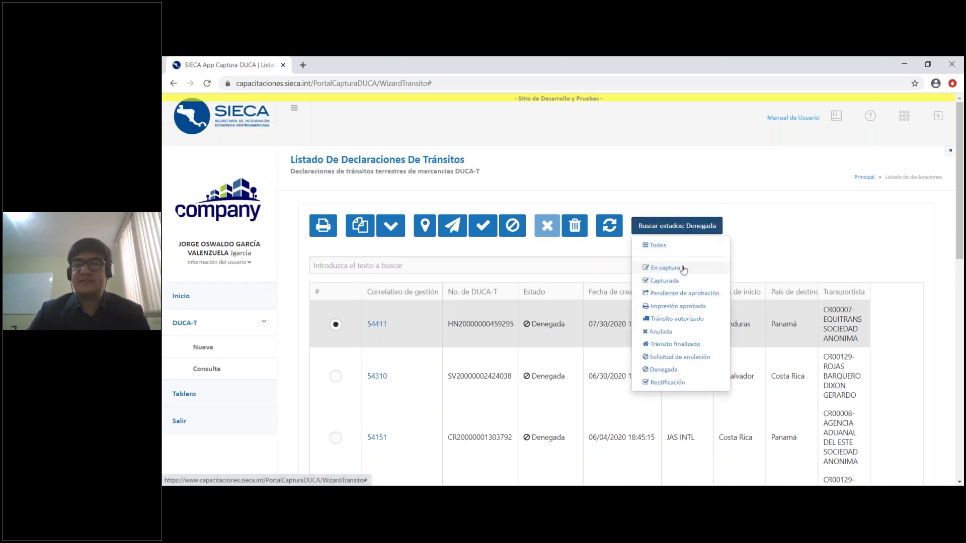
click(689, 249)
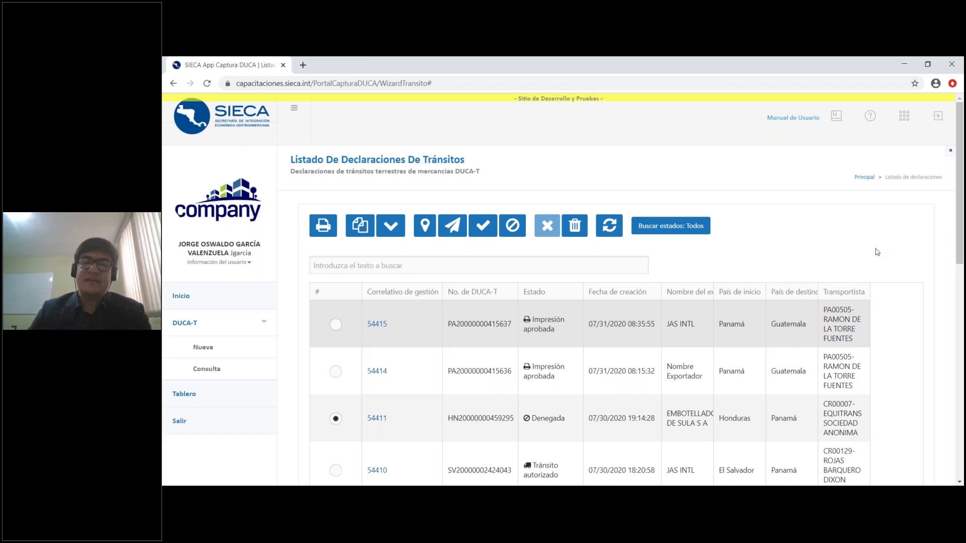
scroll(883, 250, down, 1)
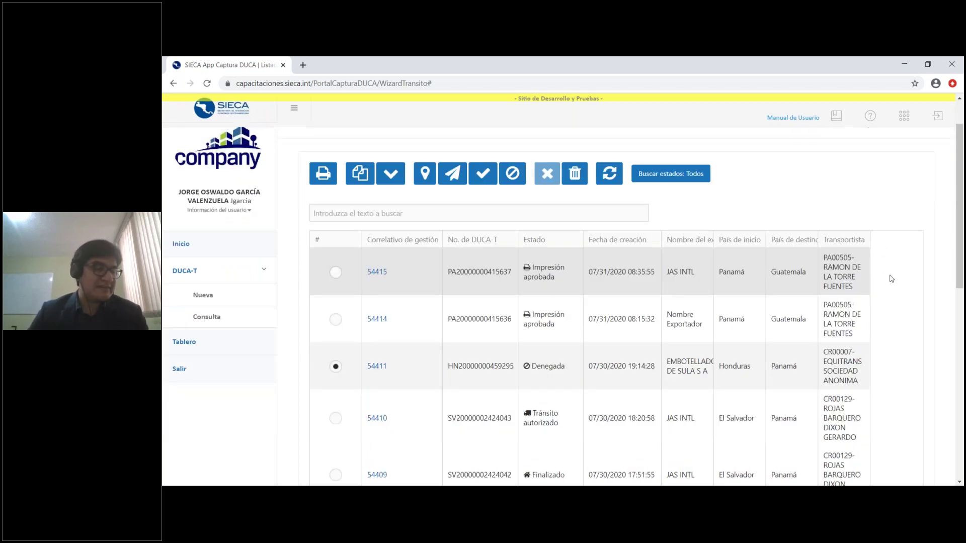
scroll(891, 278, down, 1)
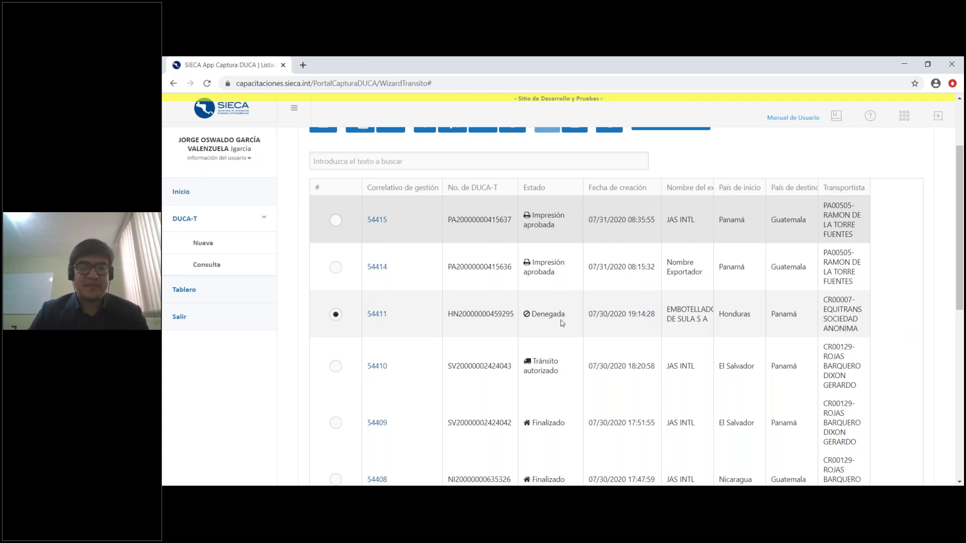
scroll(558, 332, down, 3)
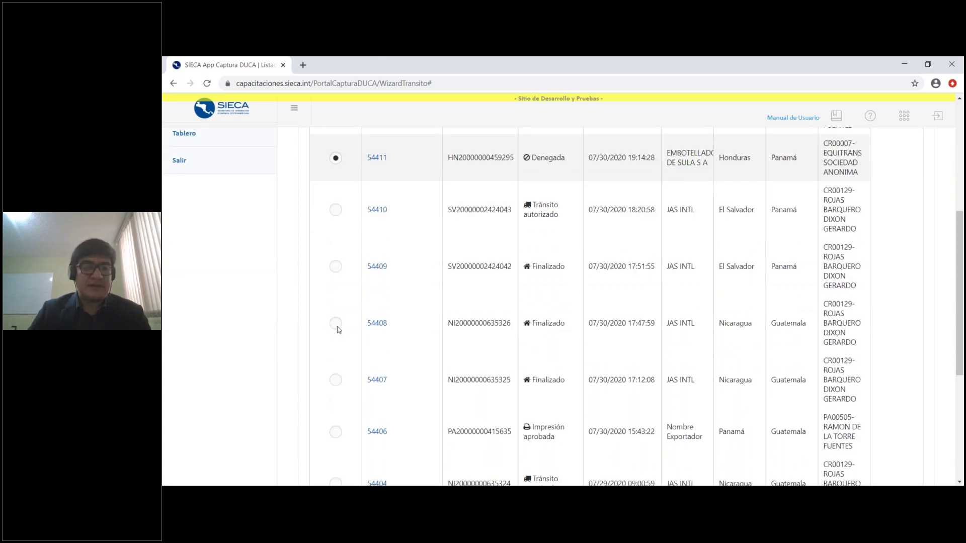
click(336, 323)
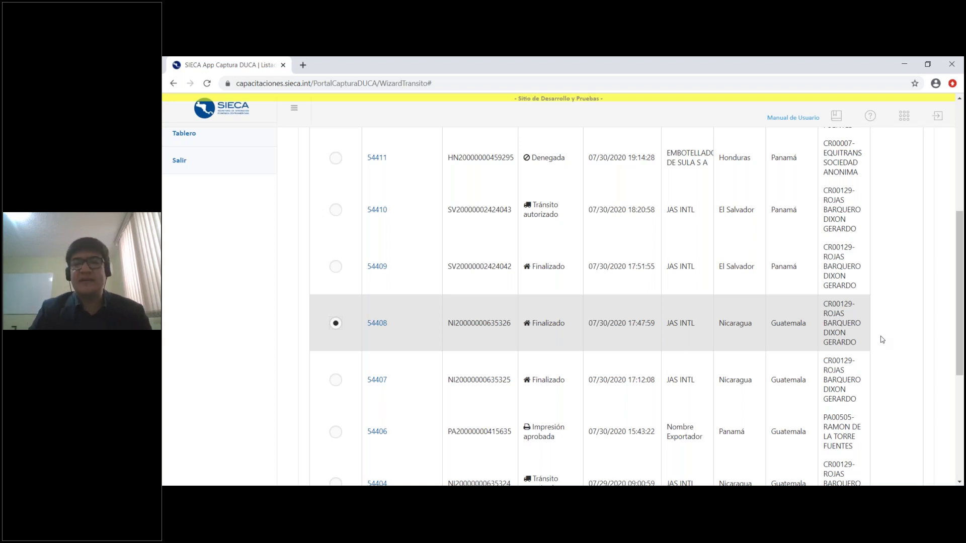
scroll(886, 336, up, 1)
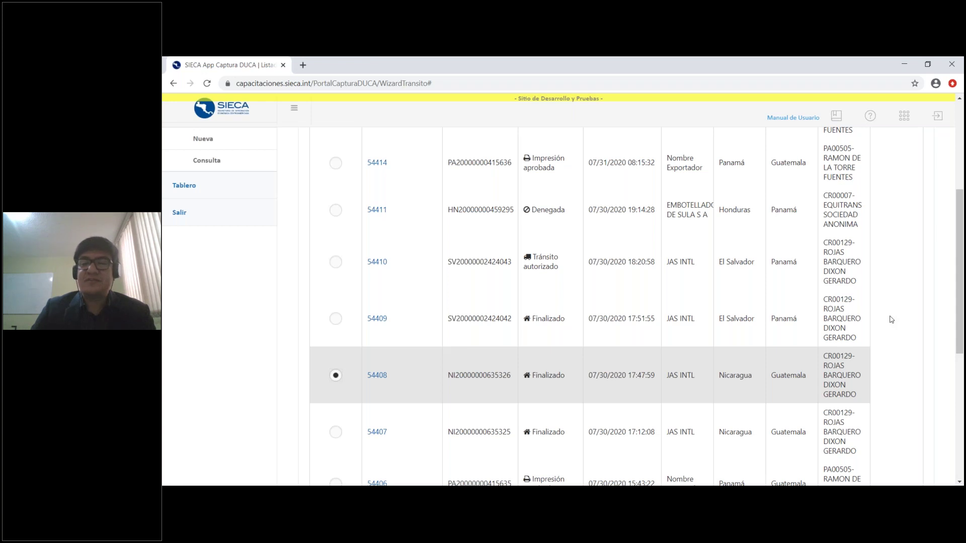
scroll(888, 319, up, 5)
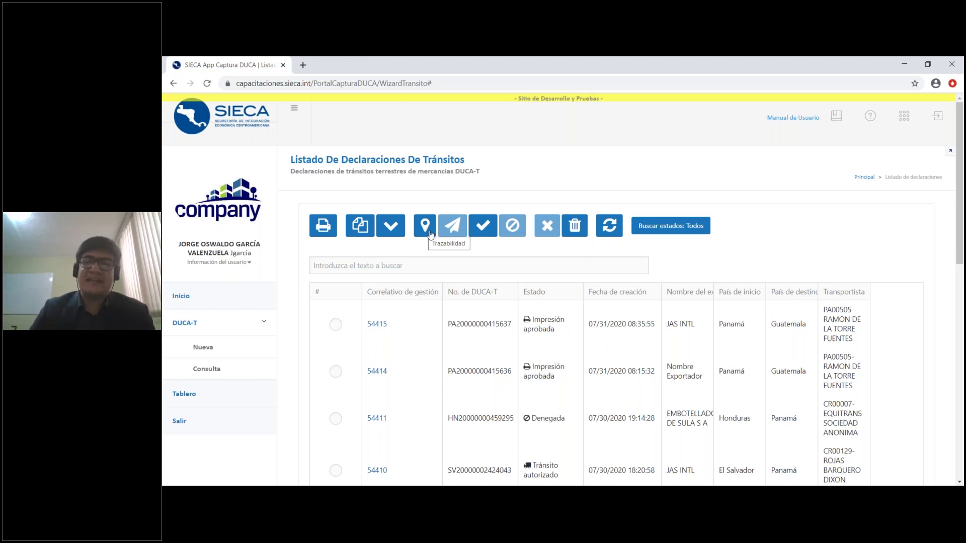
Open 54408's traceability map and view the eastern Nicaragua marker's customs authorization
click(431, 235)
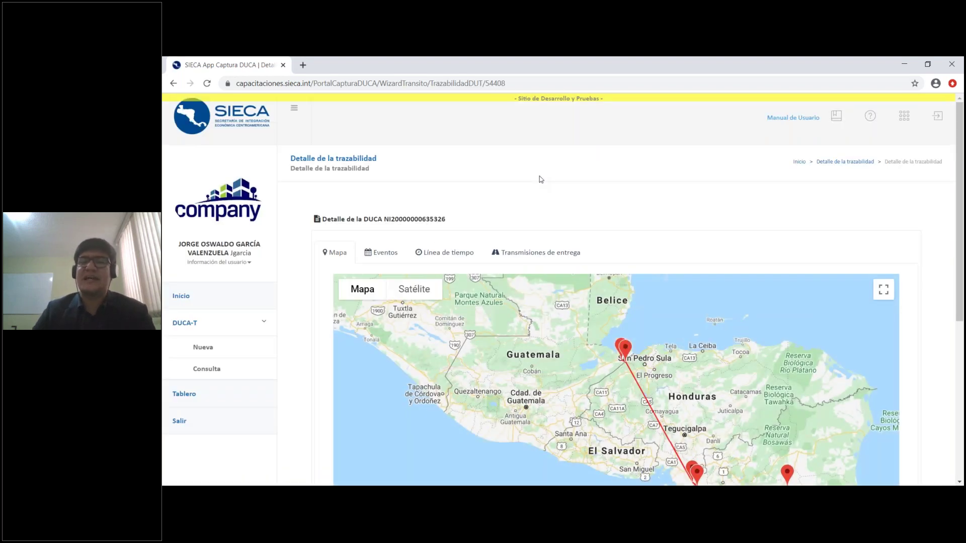
scroll(292, 310, down, 2)
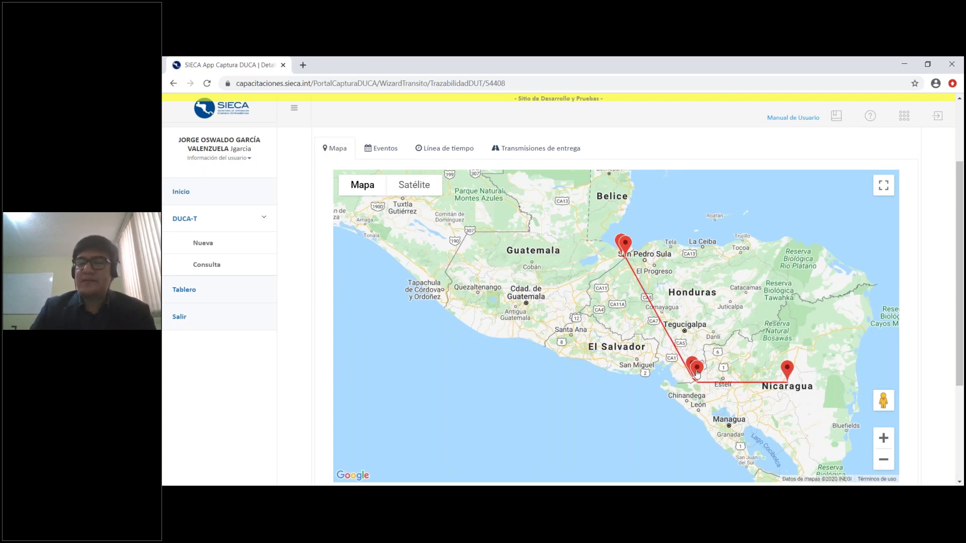
scroll(889, 387, down, 1)
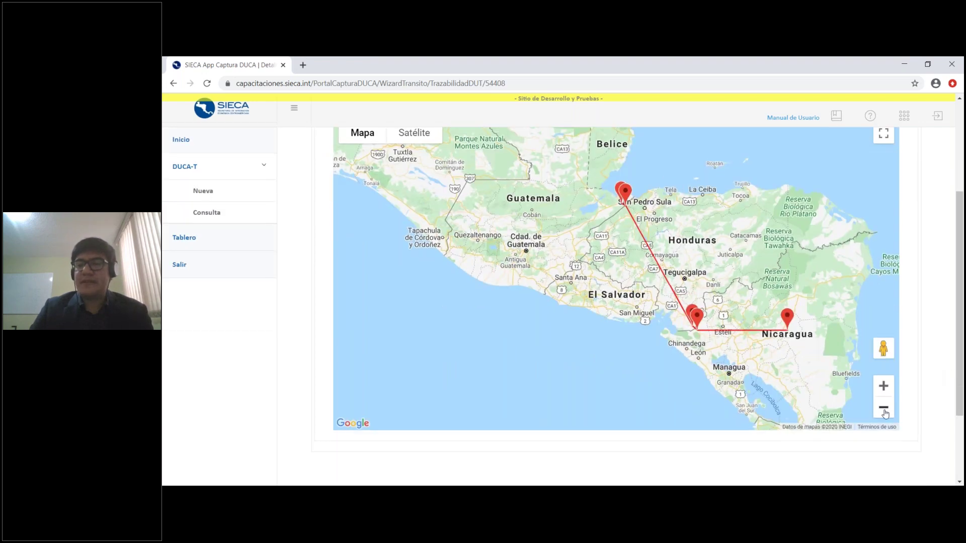
click(885, 413)
click(883, 386)
click(884, 386)
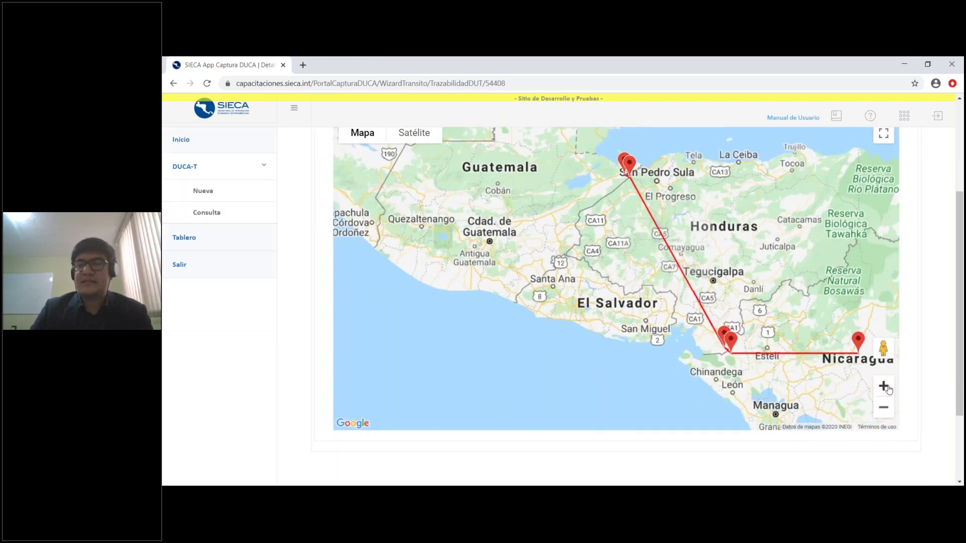
drag(855, 372, 671, 297)
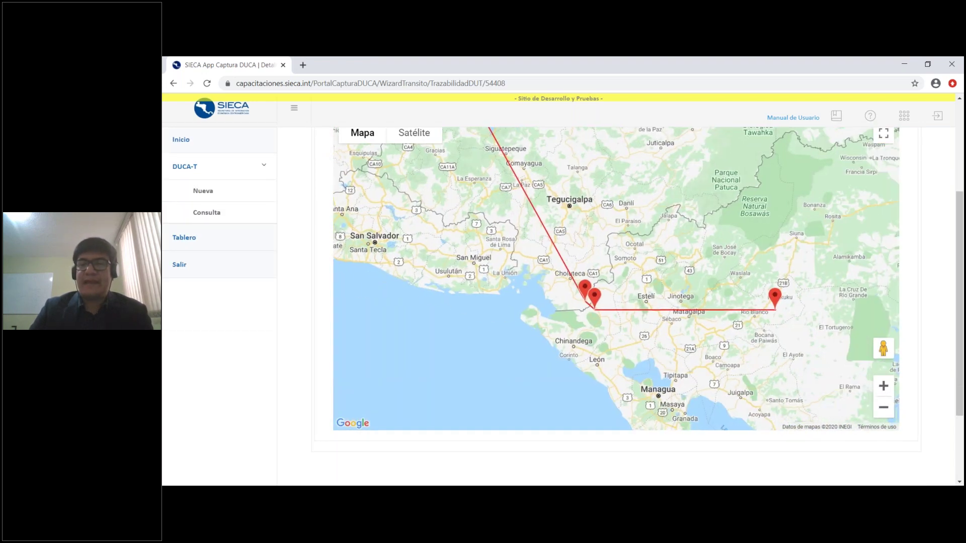
click(775, 296)
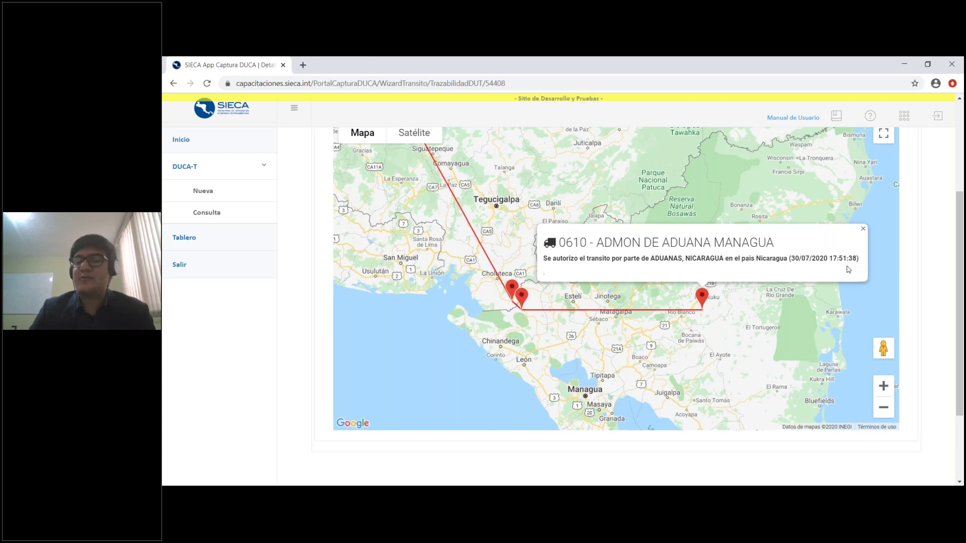
Inspect the 0230 - GUASAULE and ADUANA GUASAULE marker details on the map
click(862, 229)
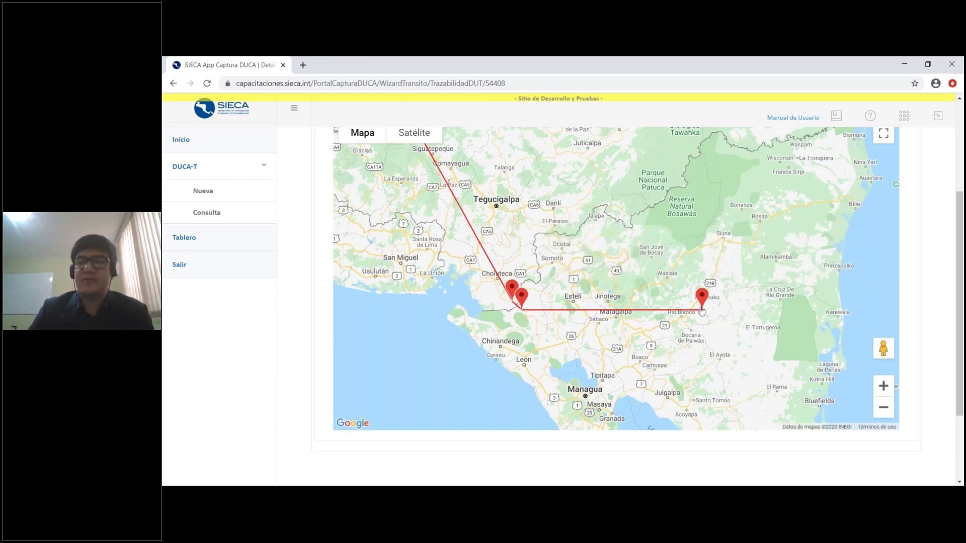
scroll(530, 259, up, 1)
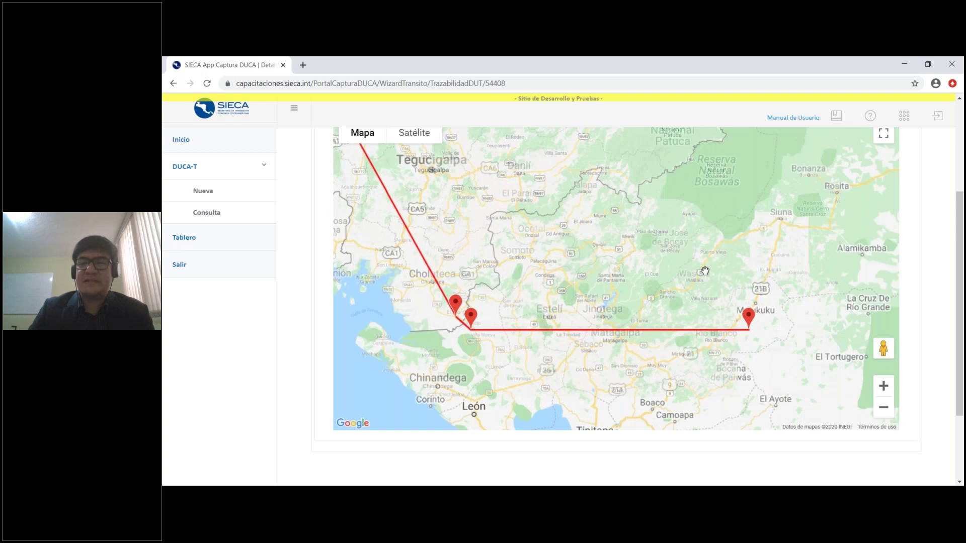
drag(517, 338, 623, 325)
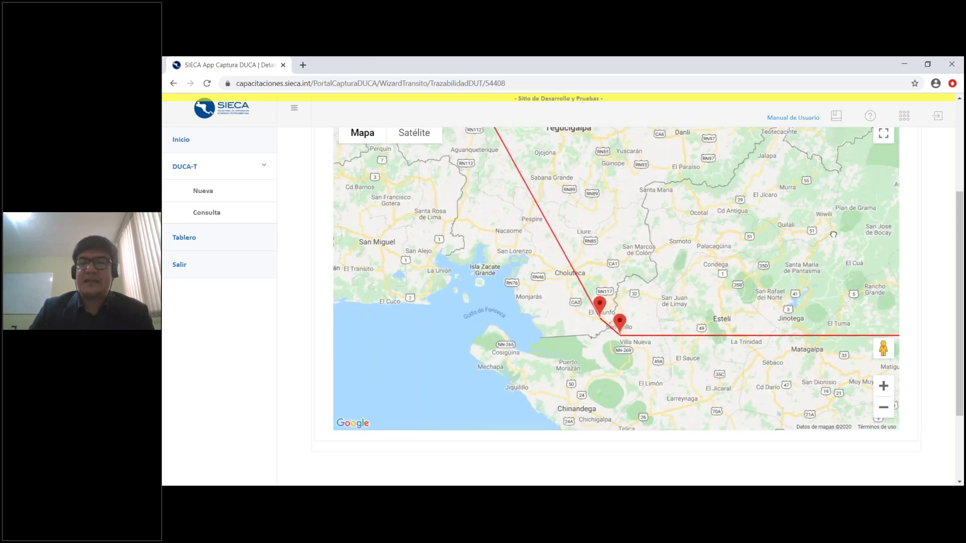
click(621, 322)
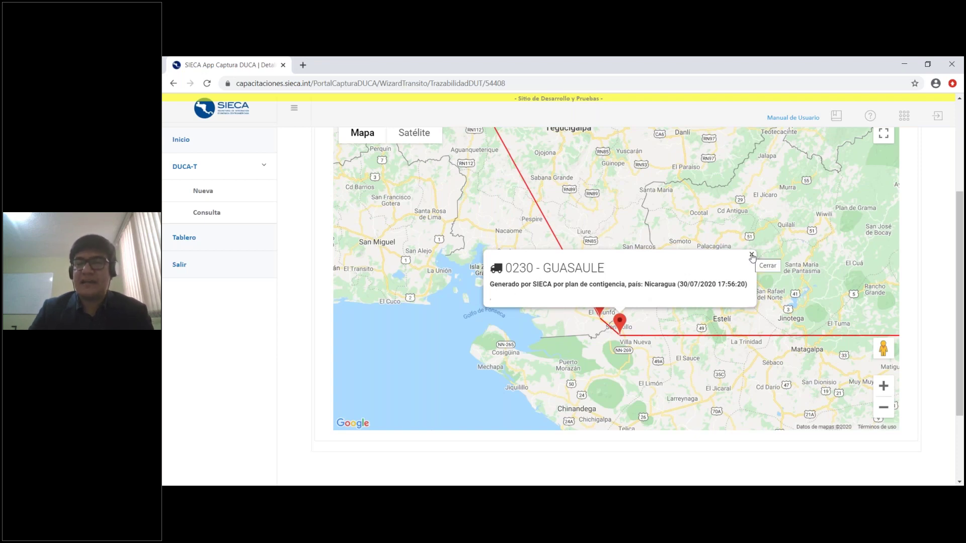
click(752, 257)
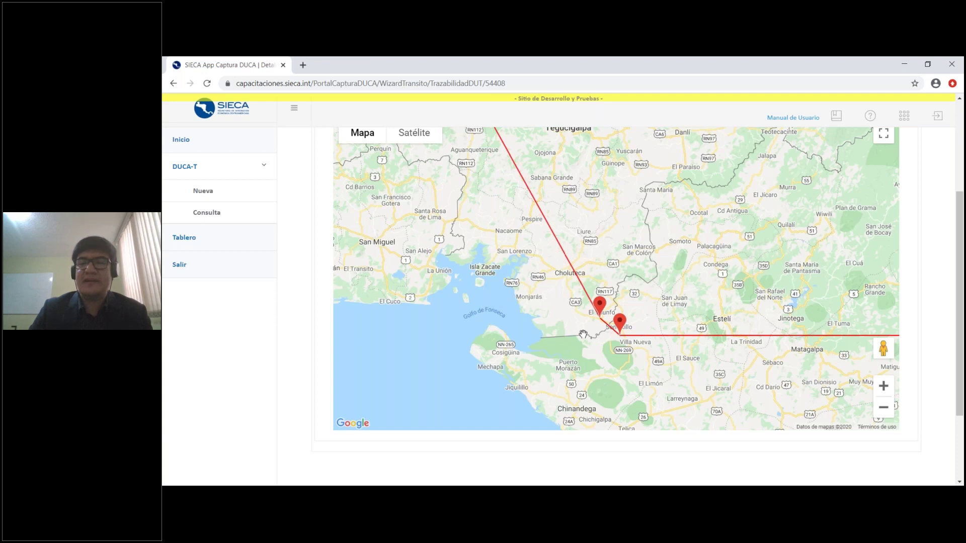
click(600, 304)
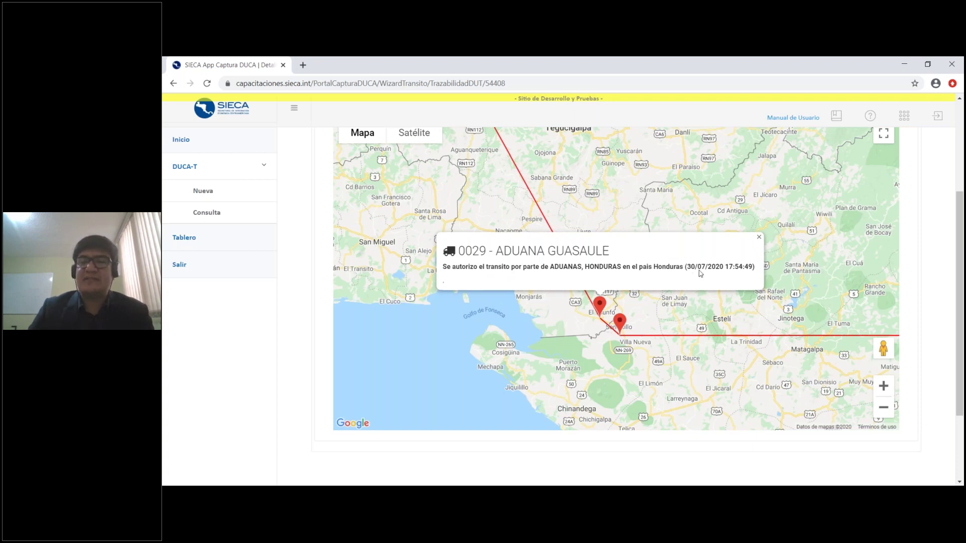
click(759, 238)
Check the 0016 and H6 Corinto border-post markers, then show the whole route
drag(564, 131, 734, 362)
drag(646, 216, 697, 338)
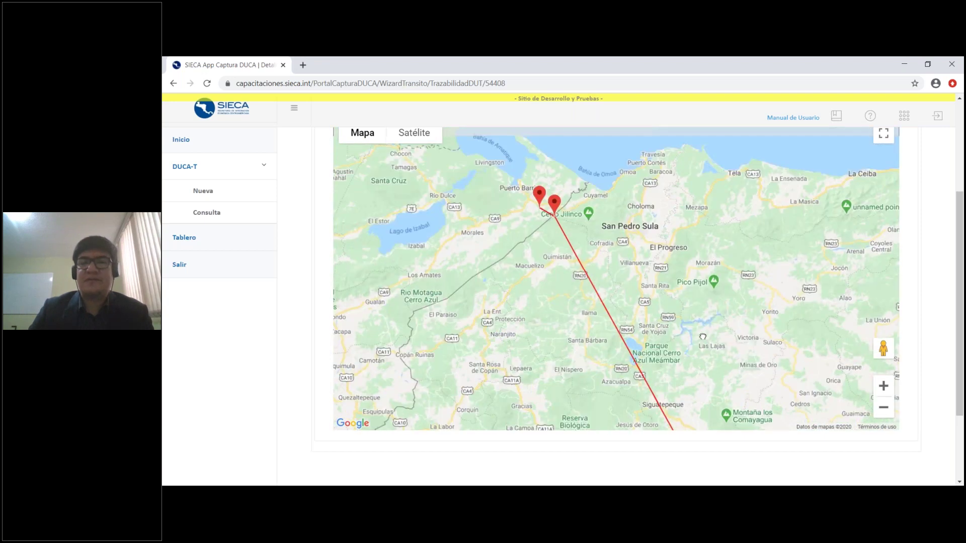
click(558, 208)
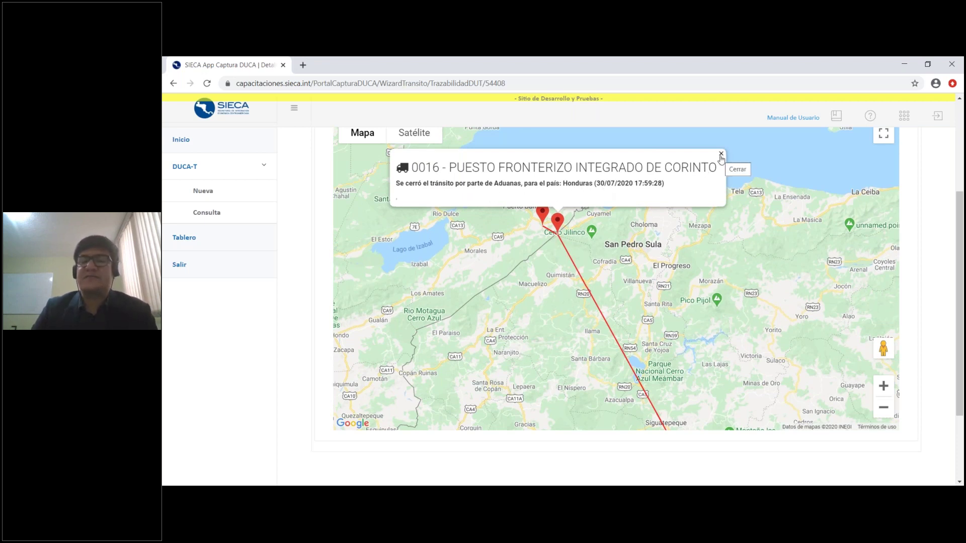
click(721, 155)
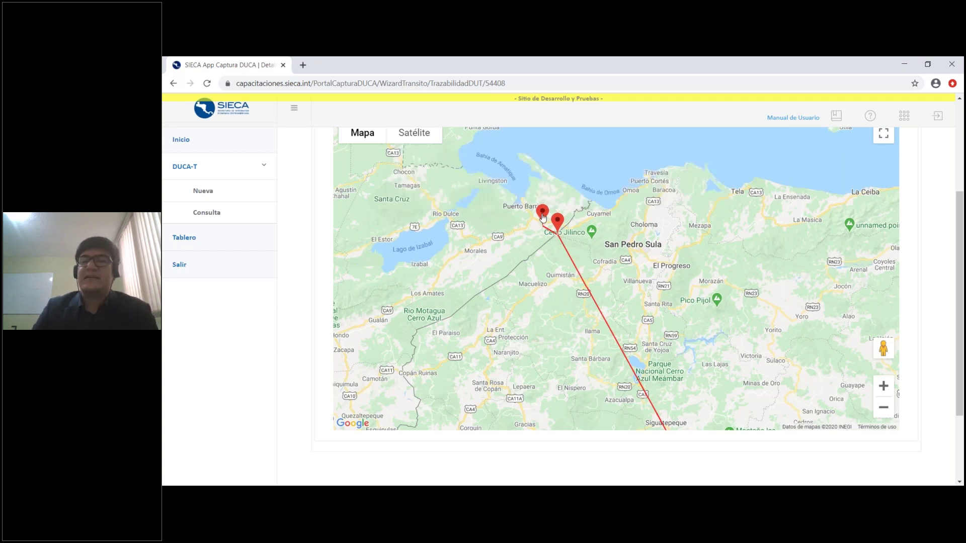
click(542, 215)
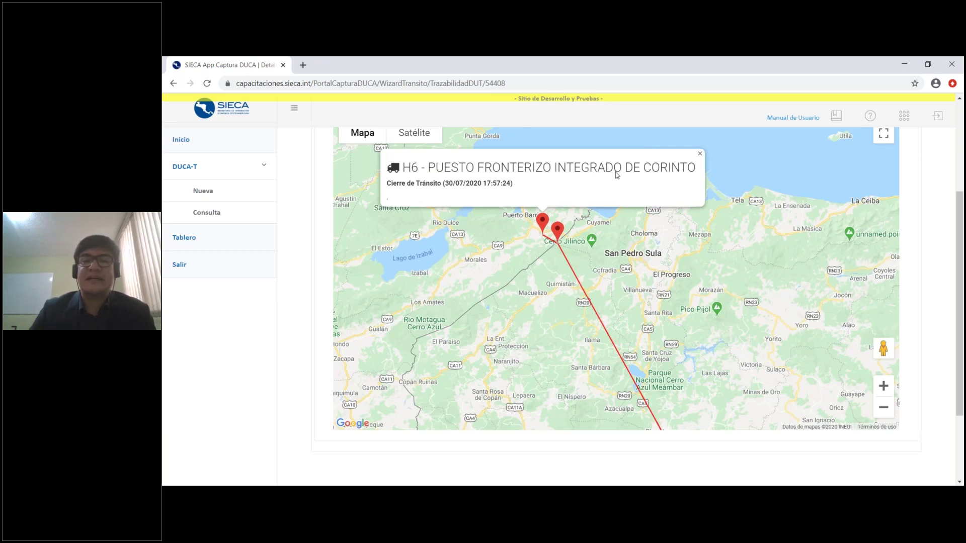
click(700, 153)
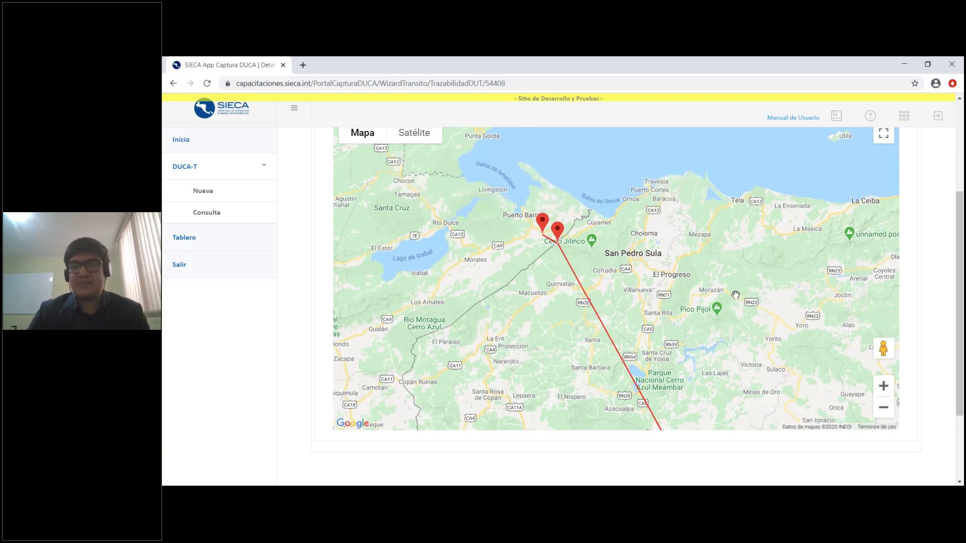
scroll(735, 294, down, 1)
drag(855, 402, 674, 286)
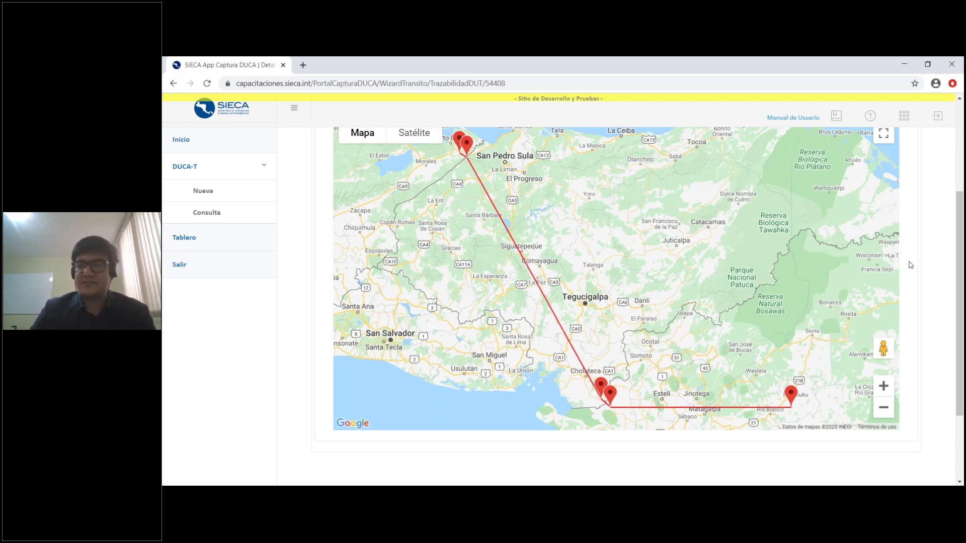
scroll(845, 272, up, 1)
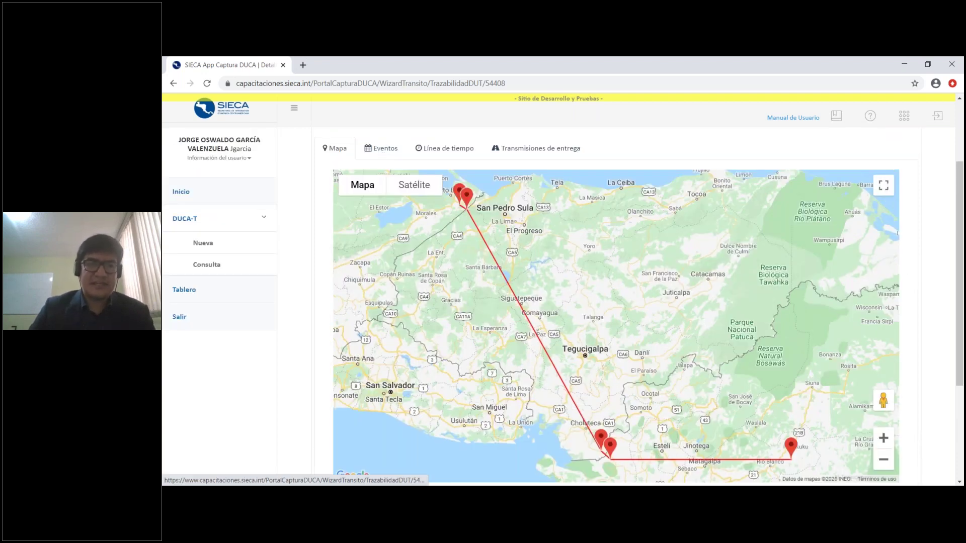
Review declaration 54408's 12 logged events in the Eventos tab, including the IMPRIME row
click(382, 151)
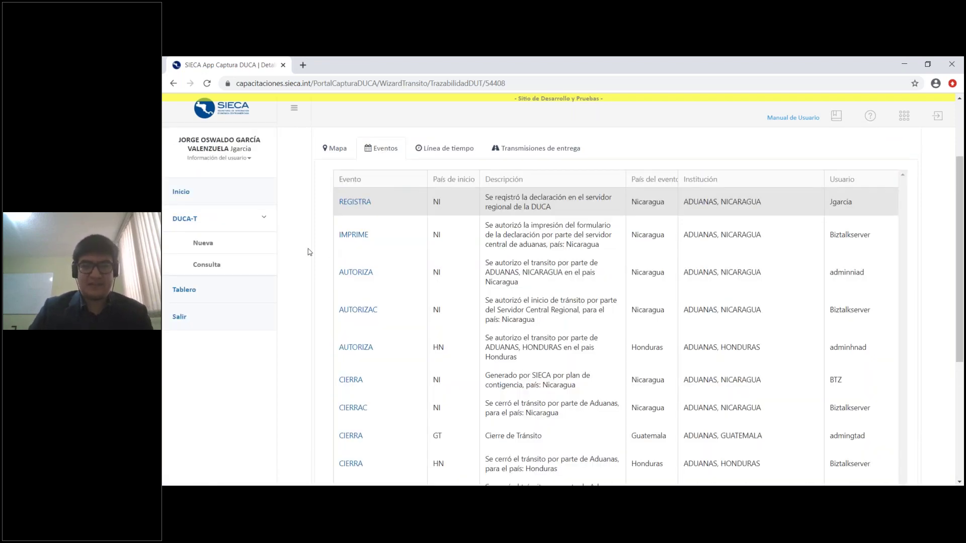
scroll(308, 248, down, 1)
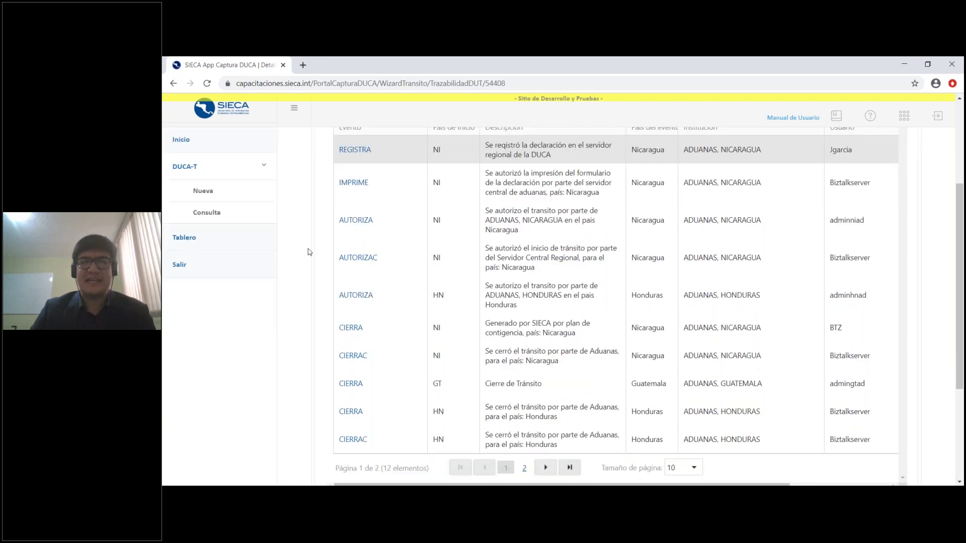
scroll(307, 249, up, 1)
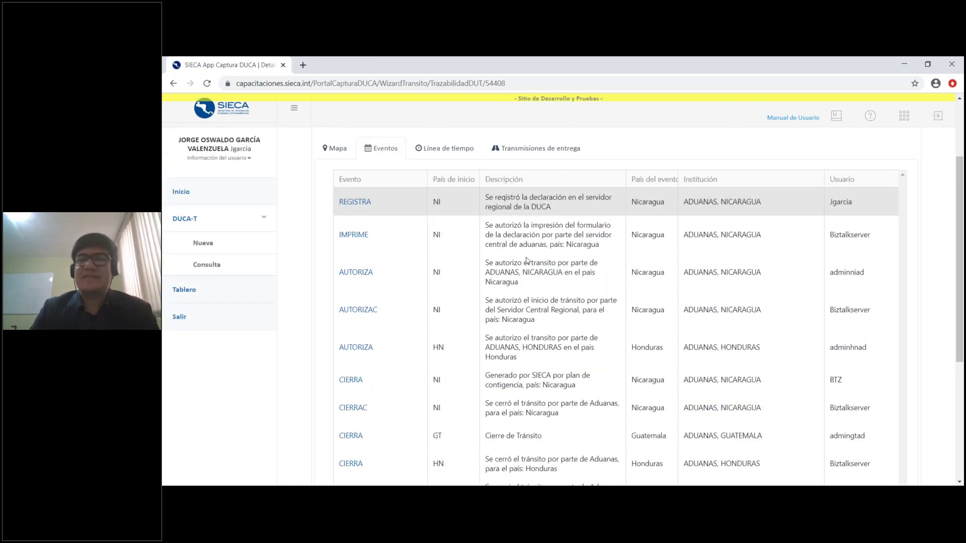
scroll(452, 241, down, 1)
scroll(369, 219, up, 1)
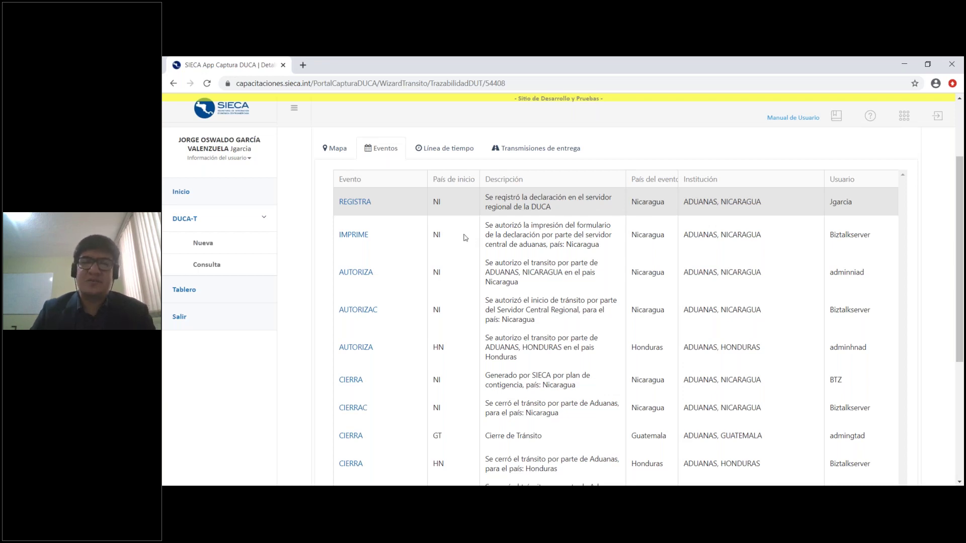
click(400, 245)
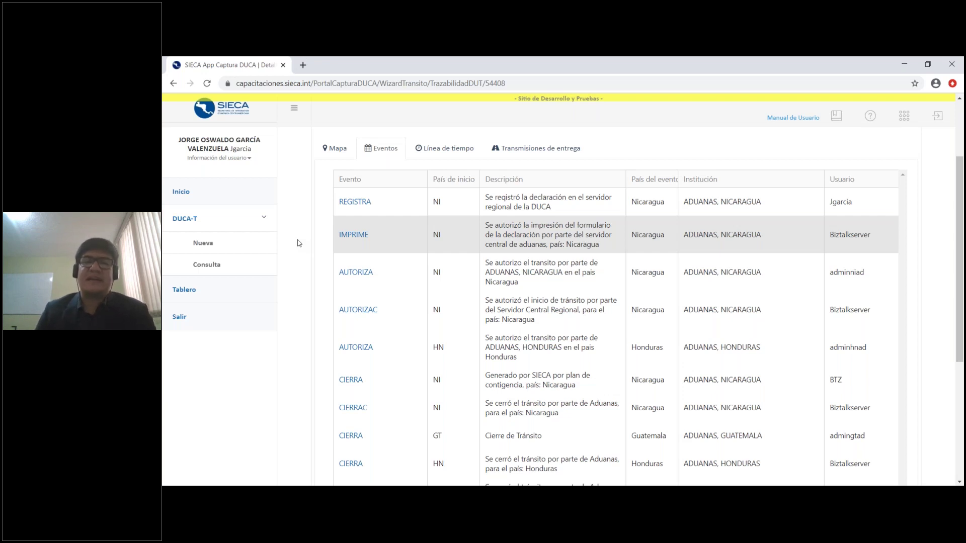
scroll(298, 244, down, 1)
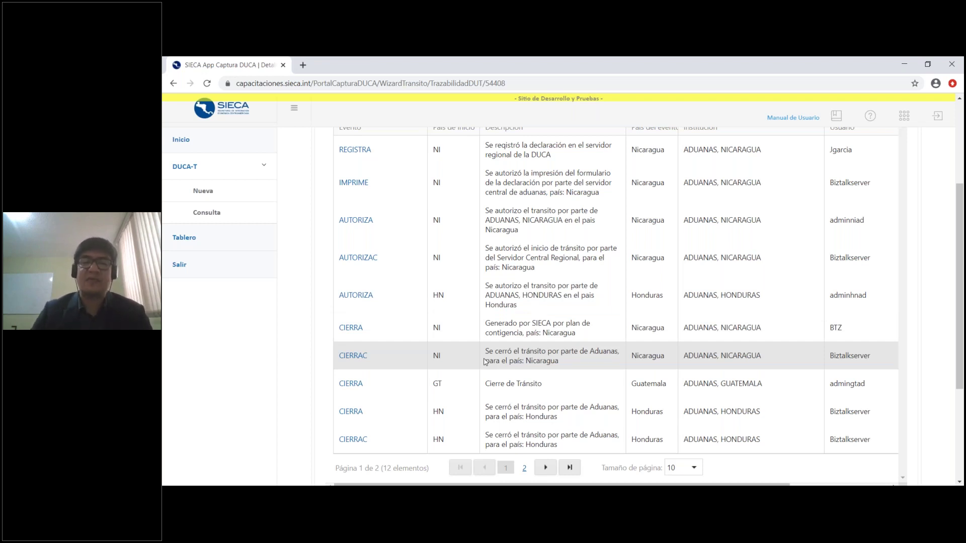
scroll(552, 350, down, 1)
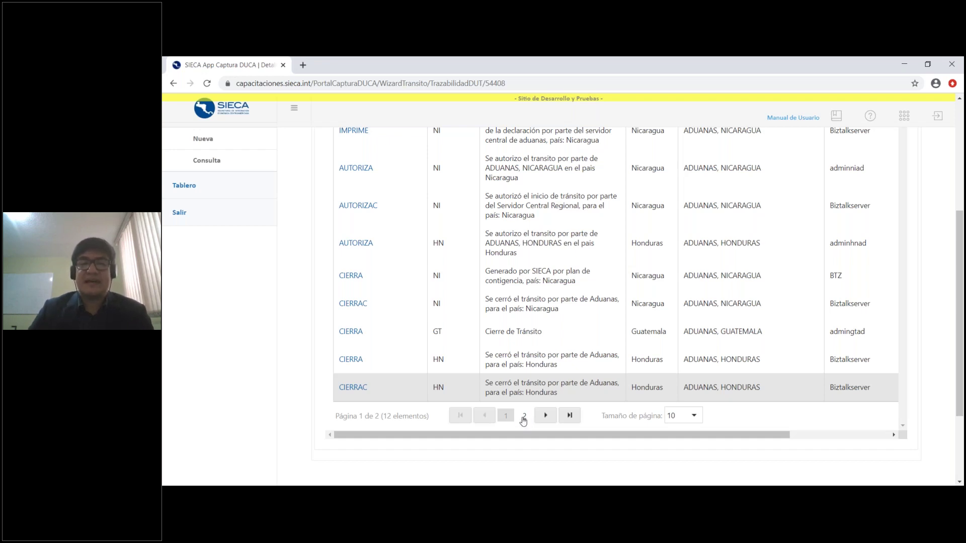
Go to events page 2 and review the Nicaragua CIERRAF transit closure
click(524, 419)
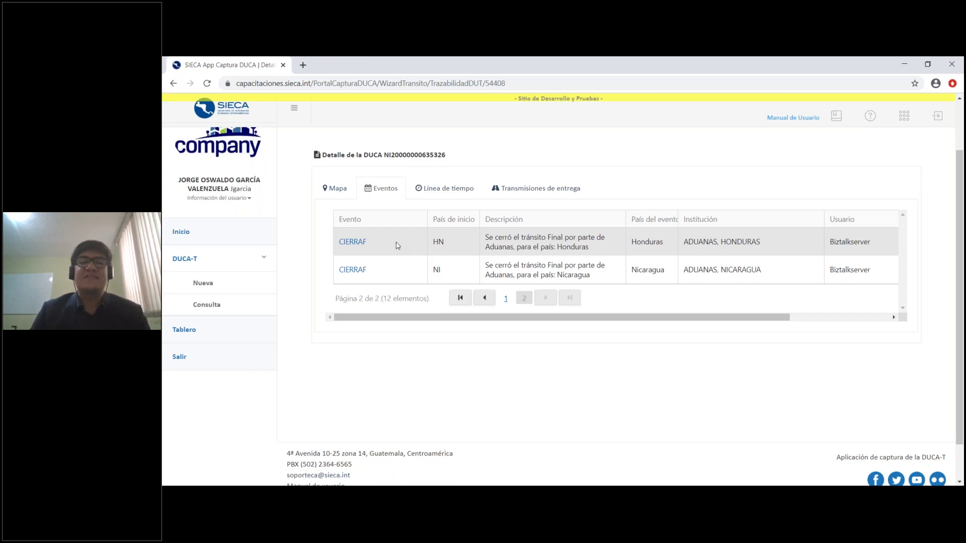
click(412, 267)
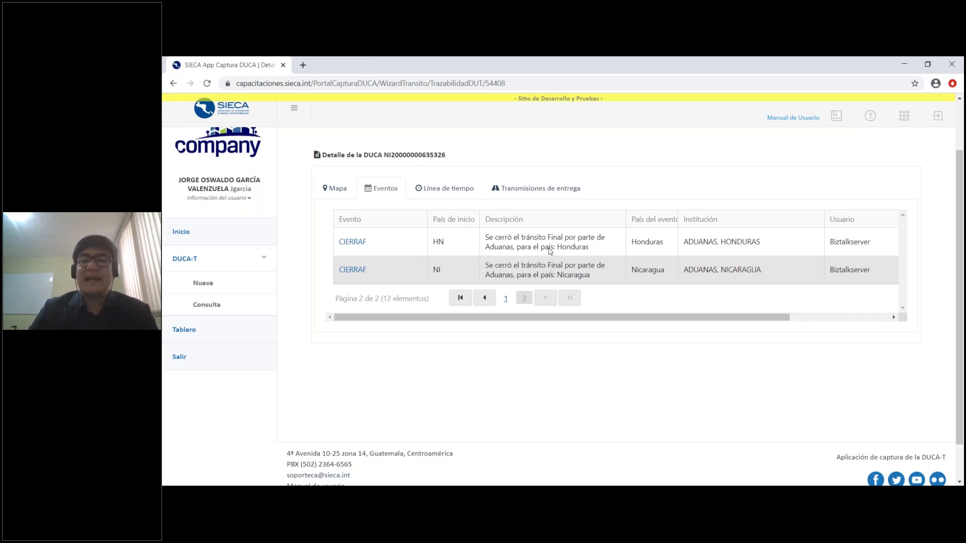
Go back to page 1 of declaration 54408's events and bring the Fecha de inicio times into view
click(505, 299)
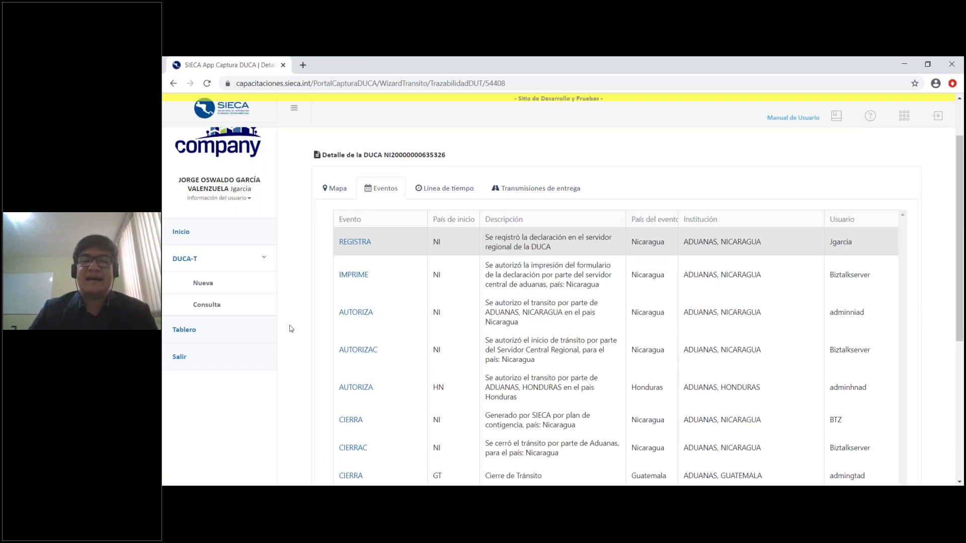
scroll(309, 328, down, 1)
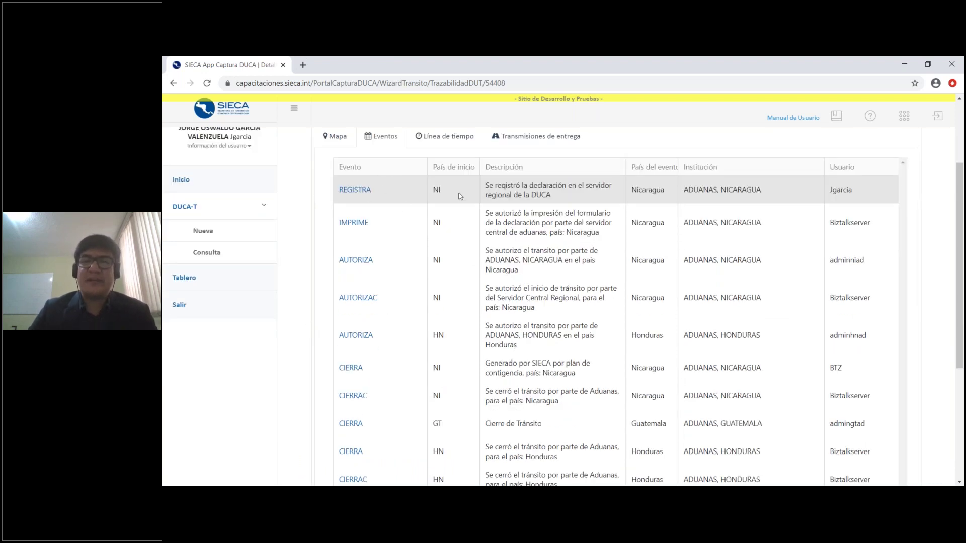
scroll(470, 204, down, 1)
scroll(463, 207, up, 1)
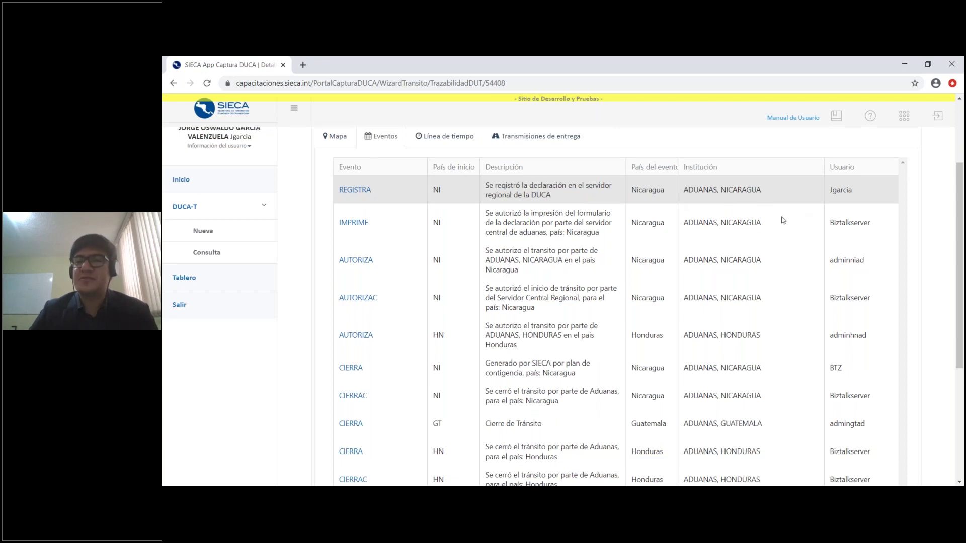
scroll(783, 217, down, 1)
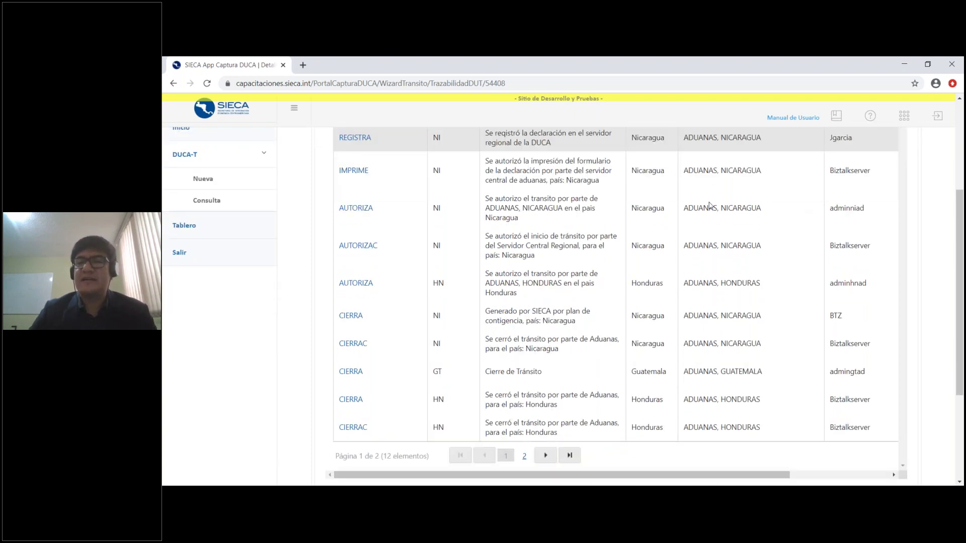
scroll(720, 196, up, 1)
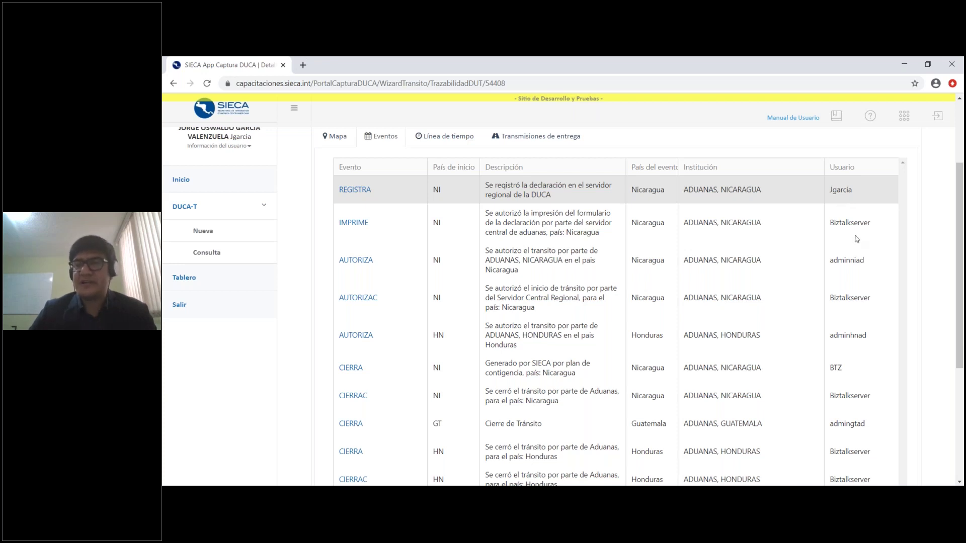
scroll(855, 242, down, 1)
scroll(809, 356, right, 2)
scroll(809, 356, up, 1)
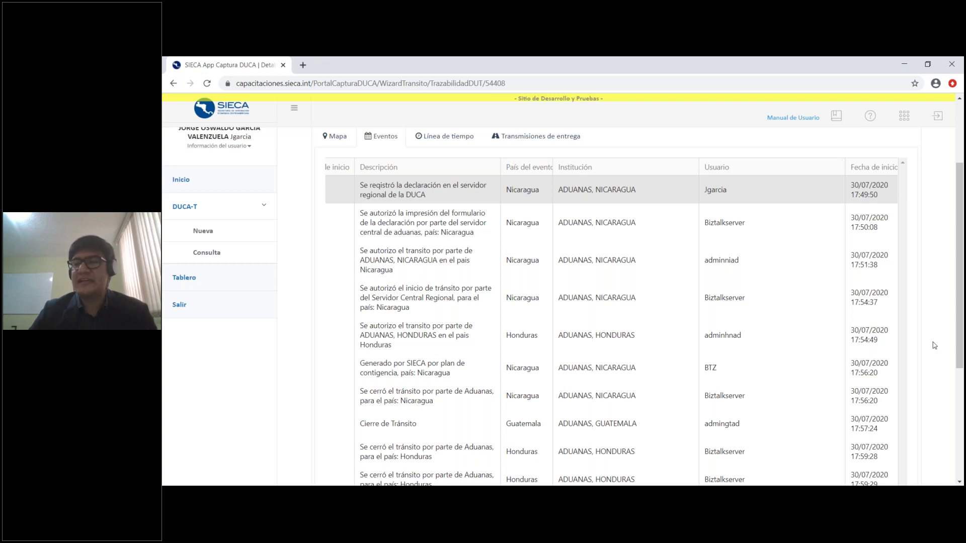
scroll(927, 339, down, 1)
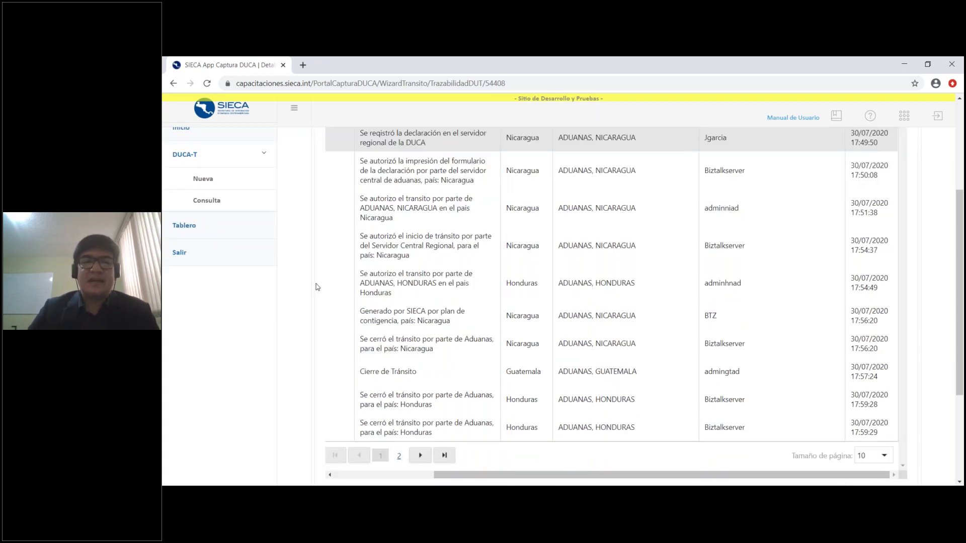
scroll(315, 290, up, 1)
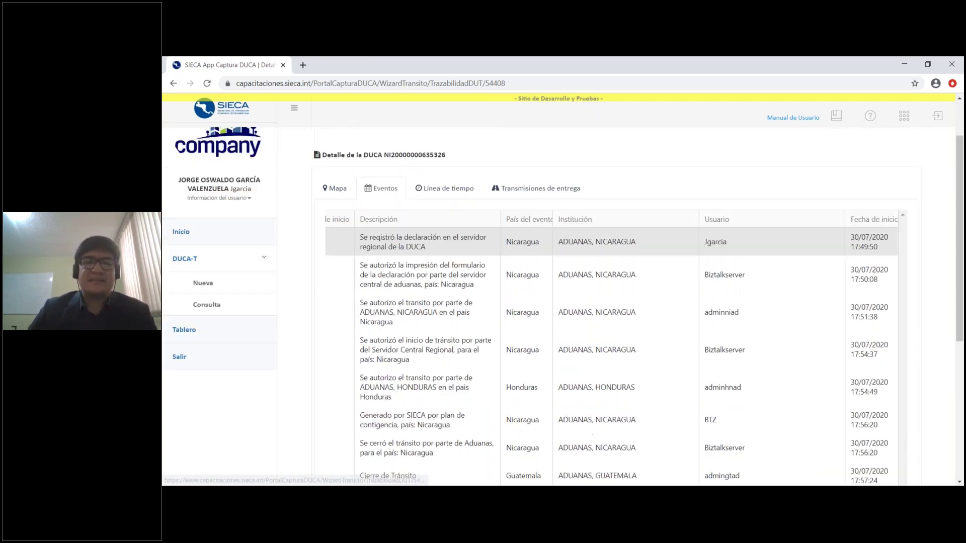
Scroll through 54408's Línea de tiempo cards from REGISTRA to CIERRAF, then switch back to Eventos
click(443, 189)
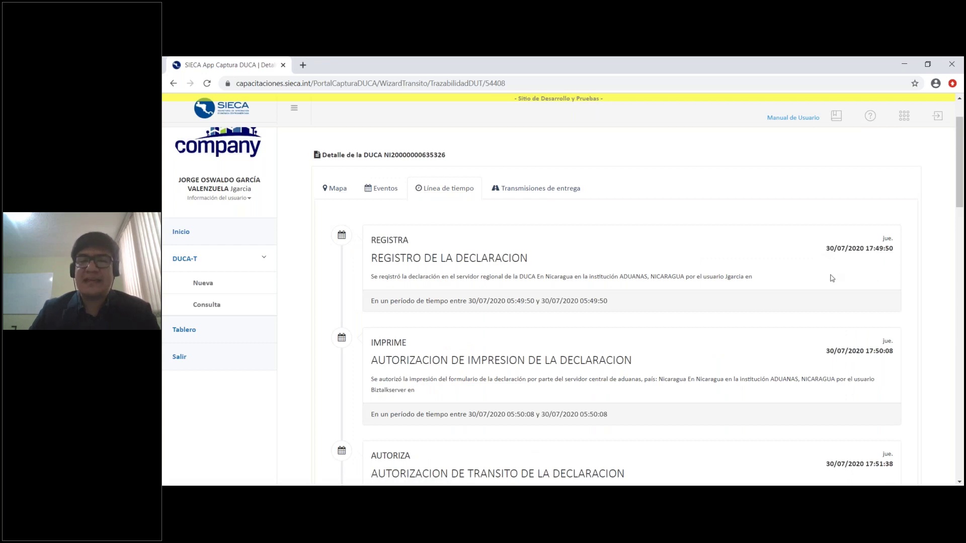
scroll(741, 304, down, 1)
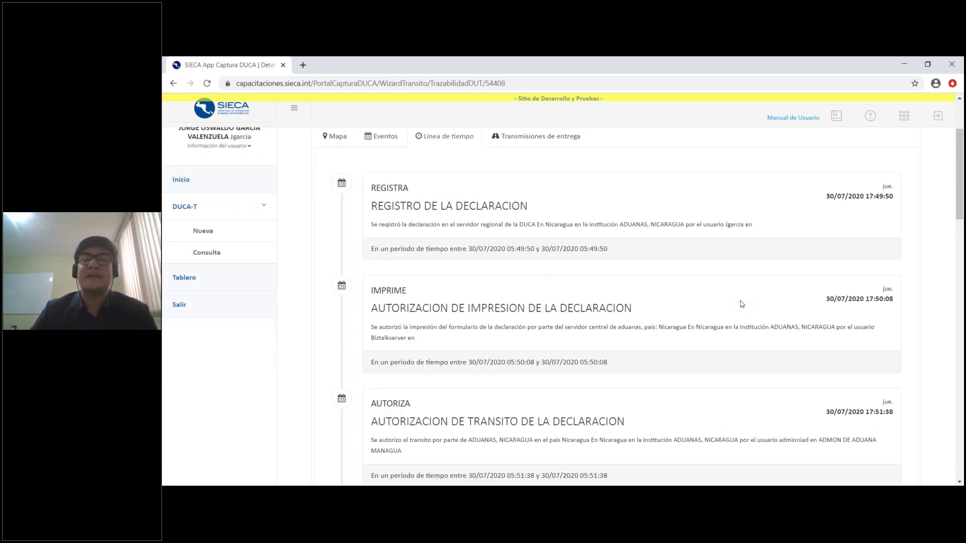
scroll(478, 231, down, 1)
scroll(431, 190, up, 1)
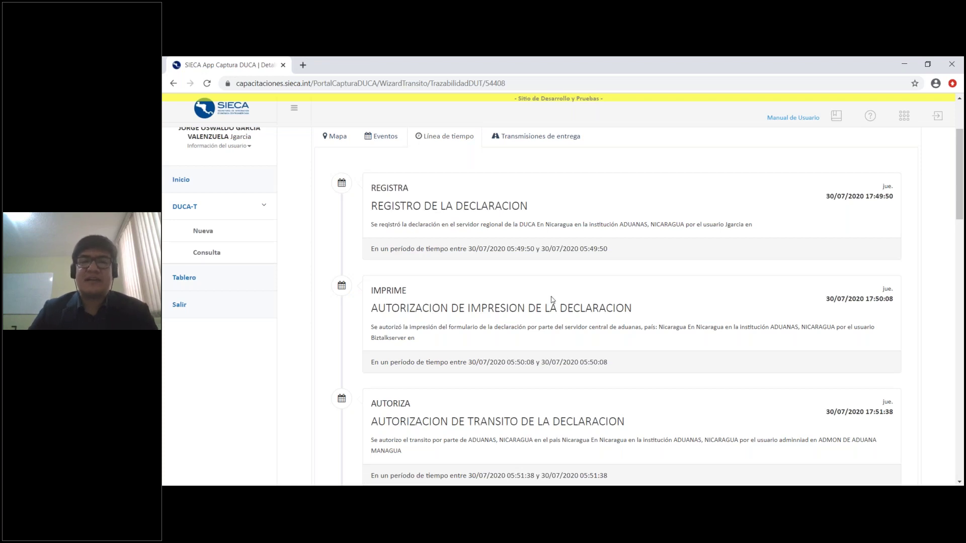
scroll(395, 268, down, 1)
scroll(640, 269, down, 2)
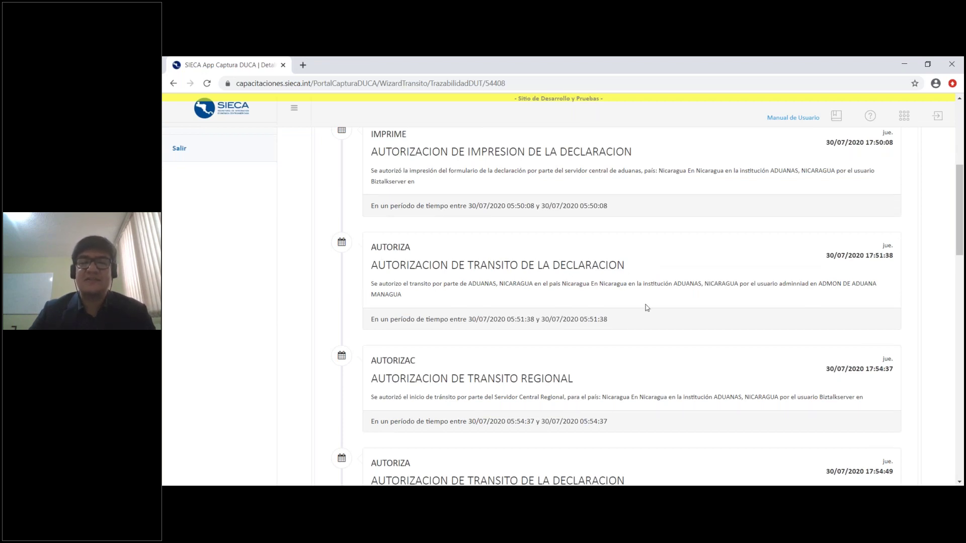
scroll(647, 308, down, 5)
scroll(647, 308, down, 8)
scroll(647, 308, down, 5)
scroll(647, 308, up, 6)
scroll(383, 192, up, 20)
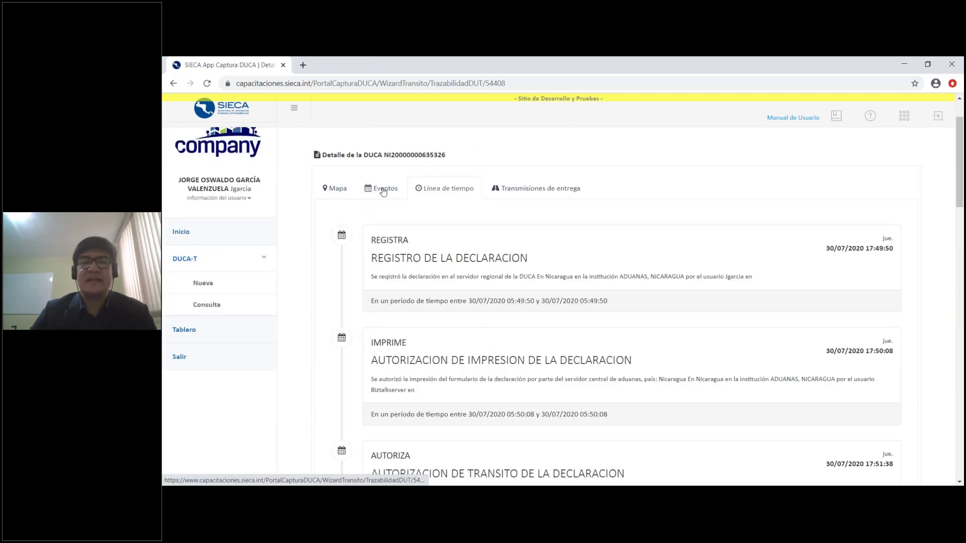
click(384, 190)
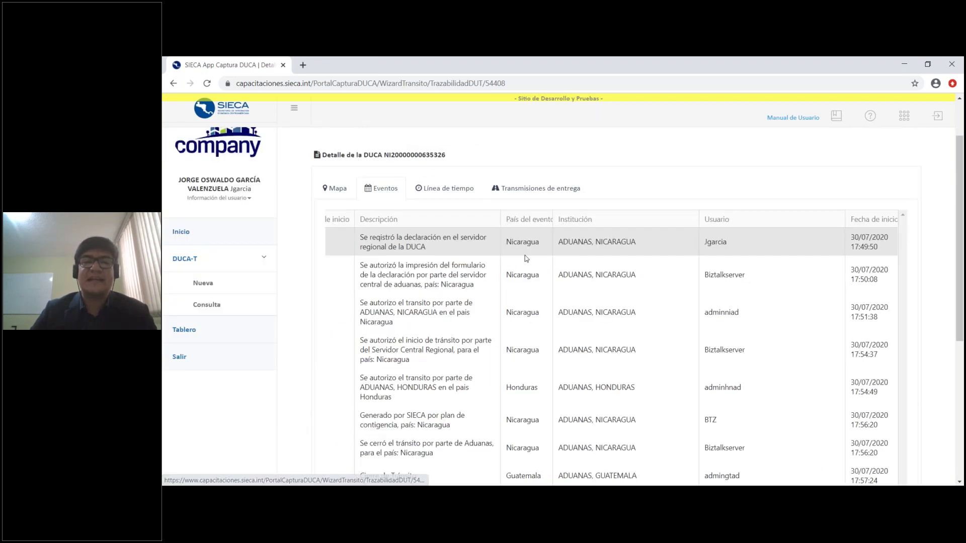
Review the delivered transmissions, highlighting the Honduras and Guatemala rows and scrolling sideways
click(531, 191)
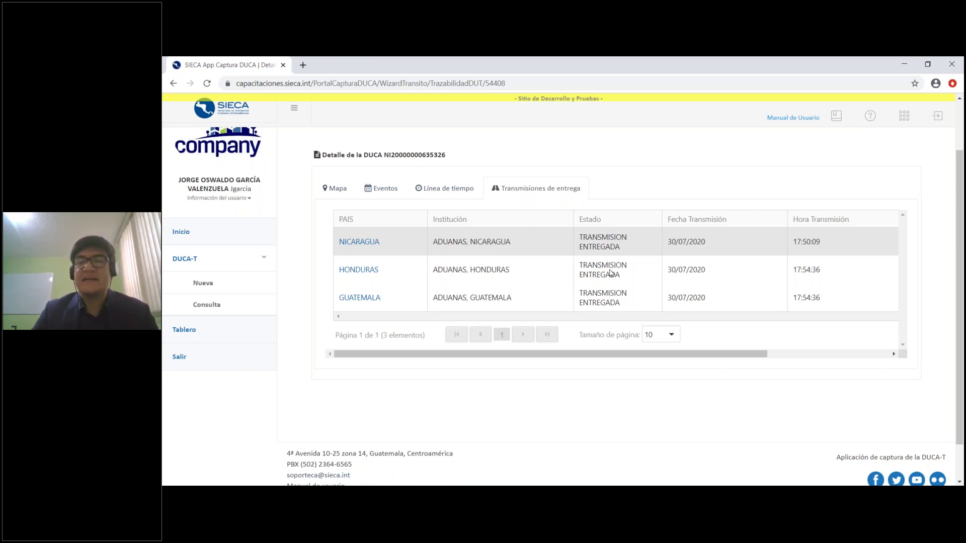
click(611, 271)
click(619, 300)
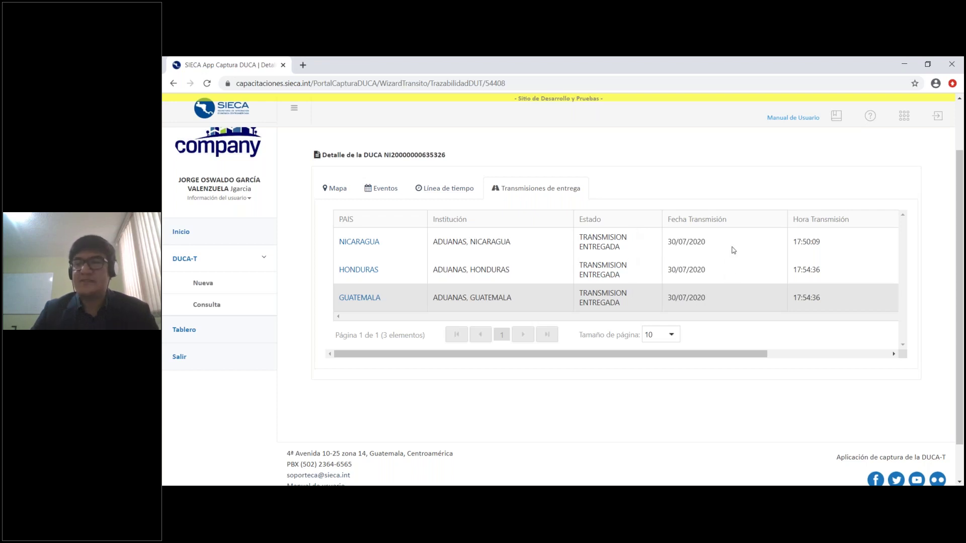
drag(756, 357, 878, 358)
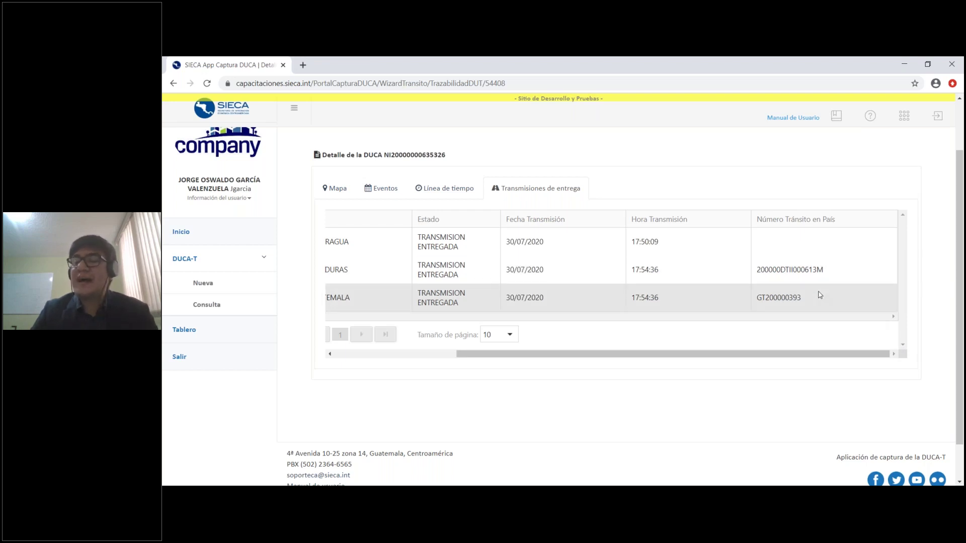
drag(856, 356, 592, 266)
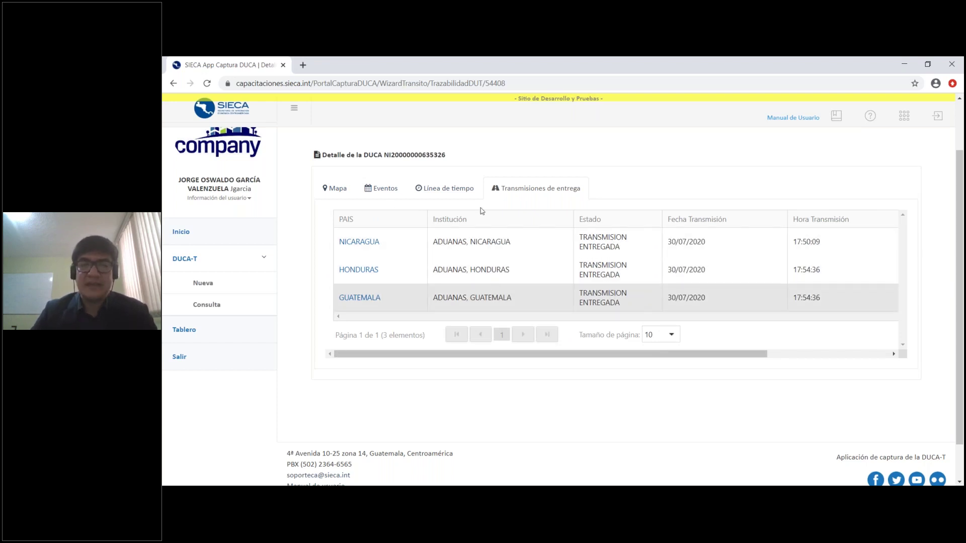
View the DUCA's route map, then return to the transit declarations list
click(351, 189)
scroll(308, 265, down, 1)
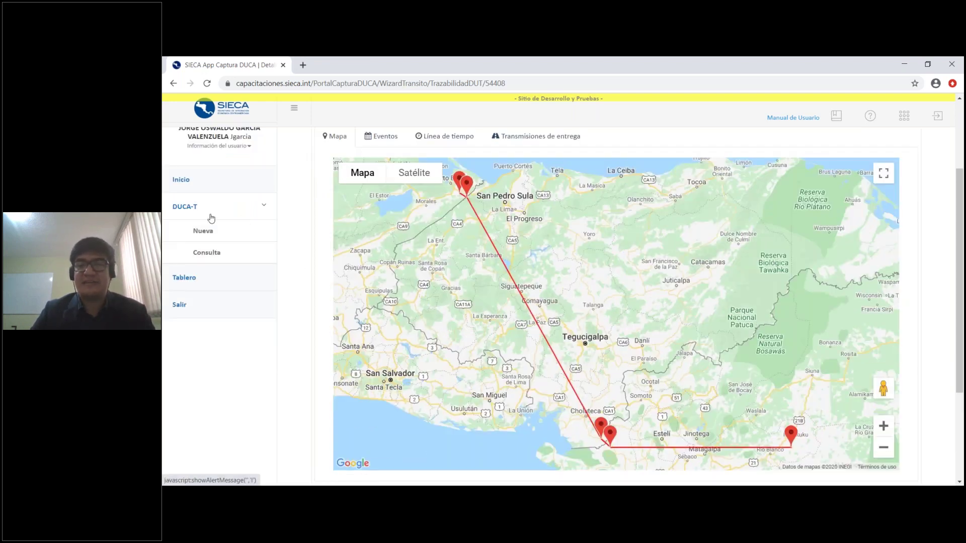
click(229, 254)
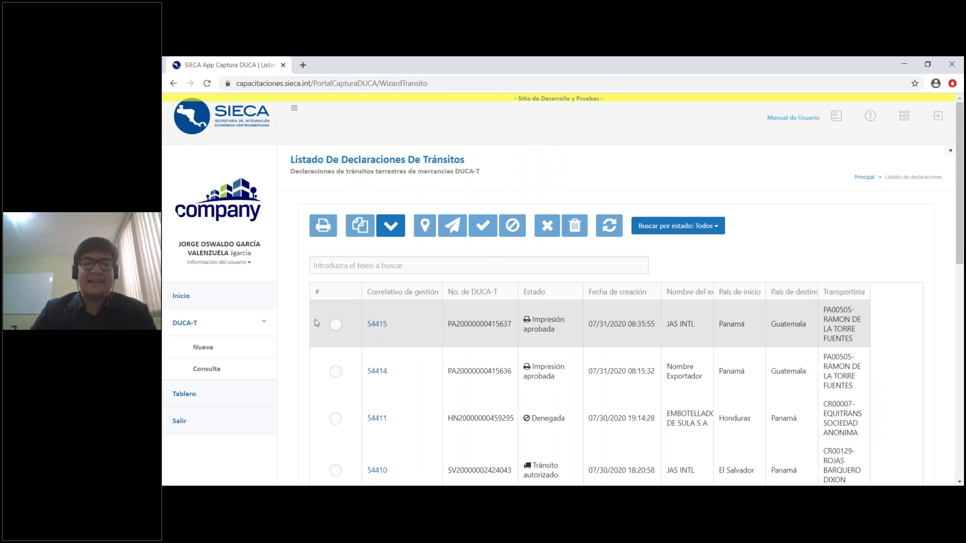
Select declaration 54410, the authorised El Salvador to Panamá transit
scroll(317, 324, down, 2)
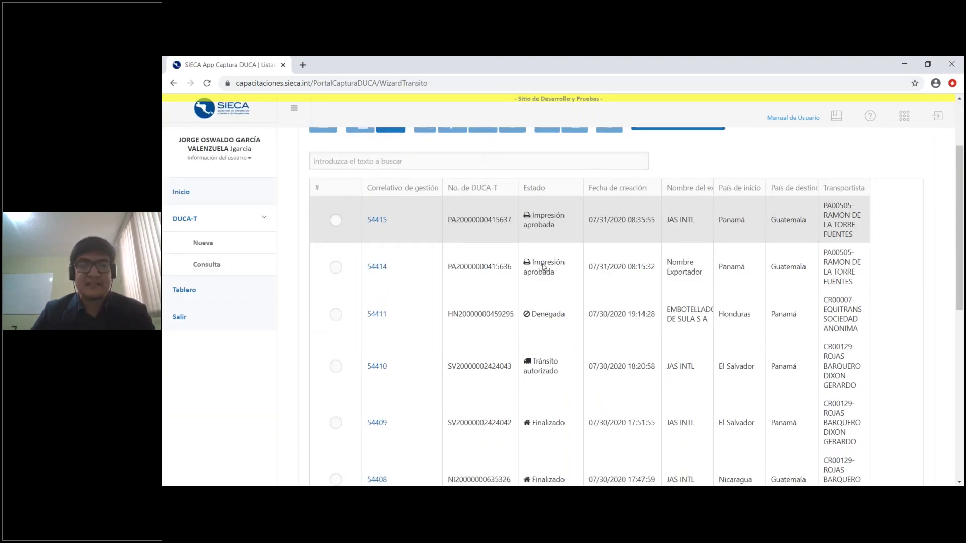
scroll(355, 307, down, 1)
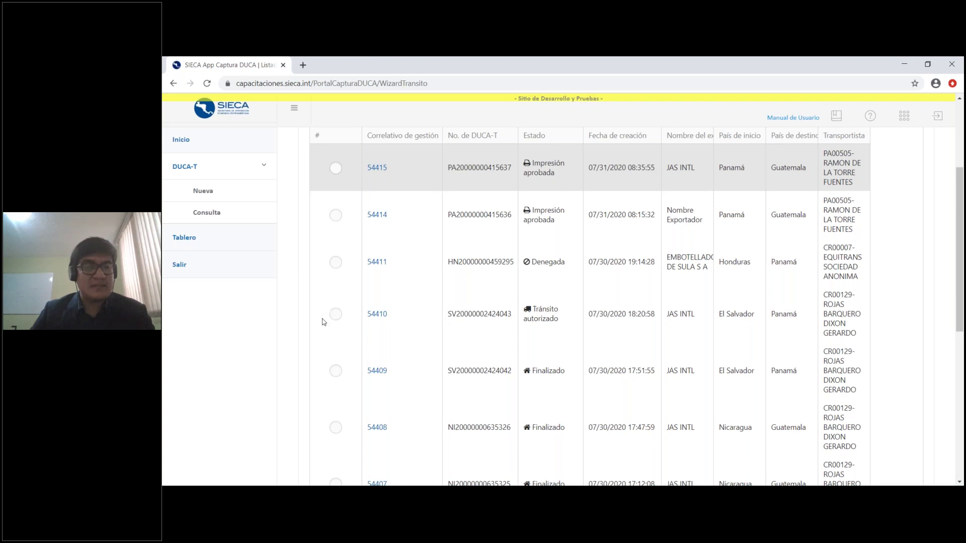
click(336, 315)
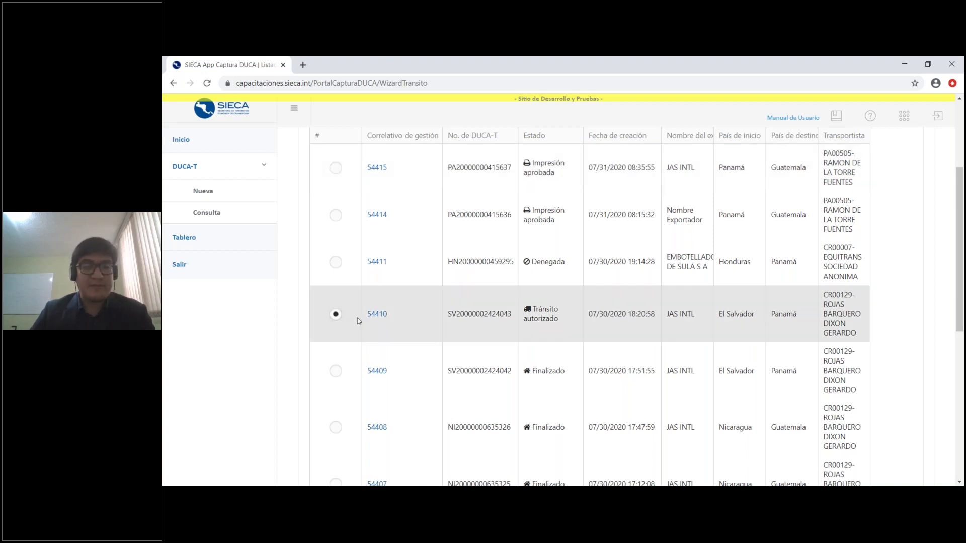
scroll(455, 188, up, 2)
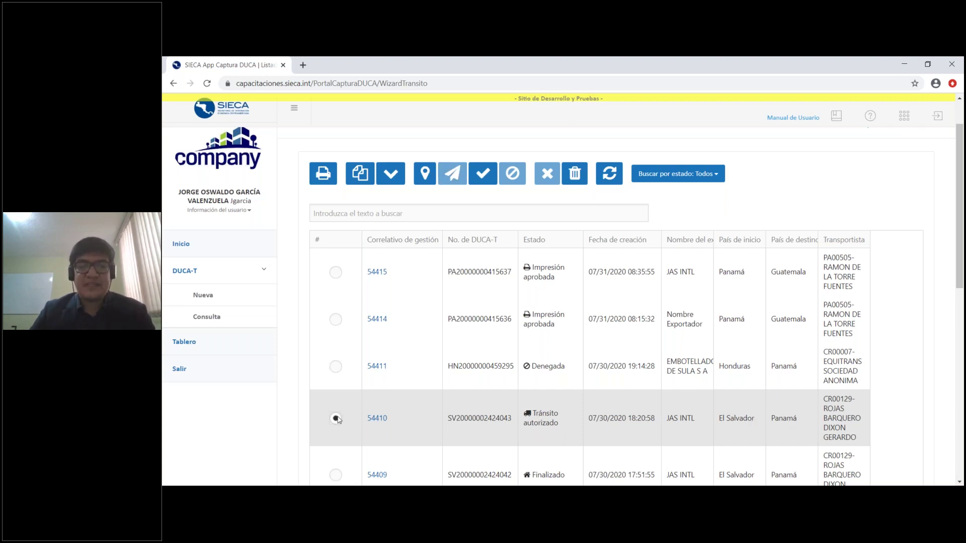
Open declaration 54410's traceability map and pan from Costa Rica and Panamá back to Guatemala
click(433, 180)
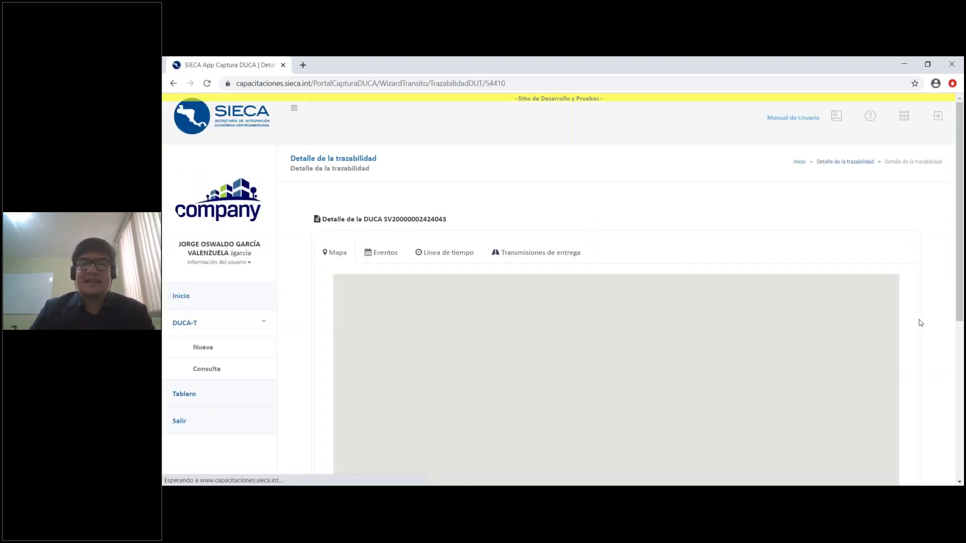
scroll(920, 323, down, 2)
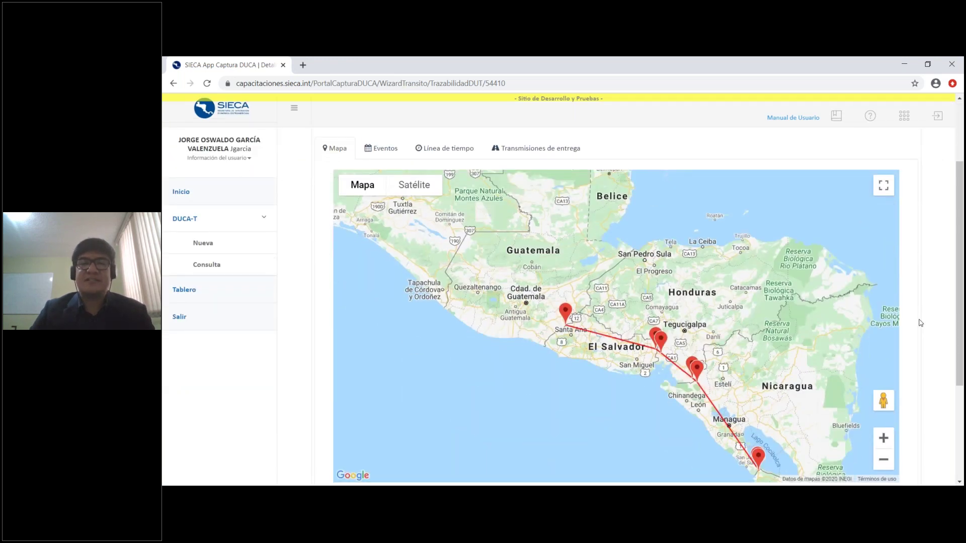
scroll(921, 323, down, 1)
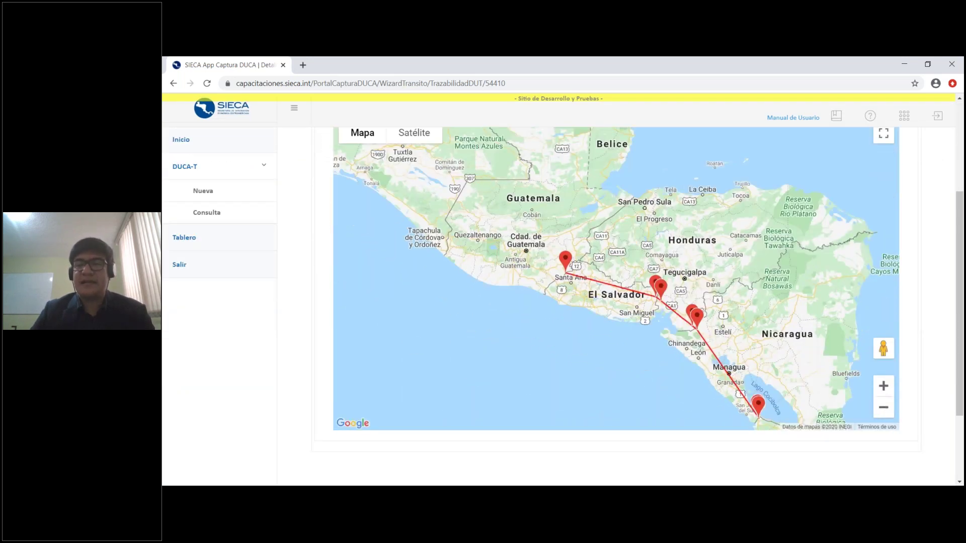
click(884, 408)
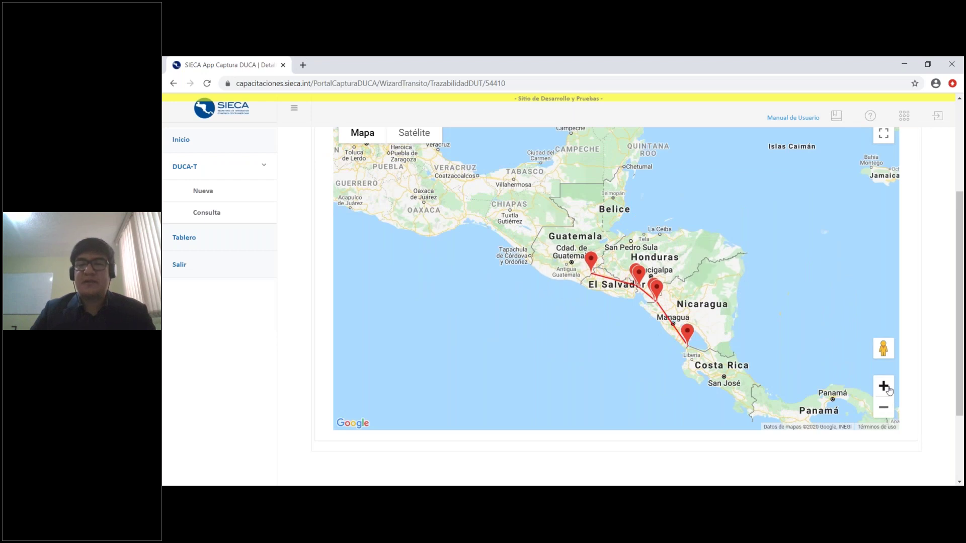
click(883, 386)
drag(800, 312, 730, 260)
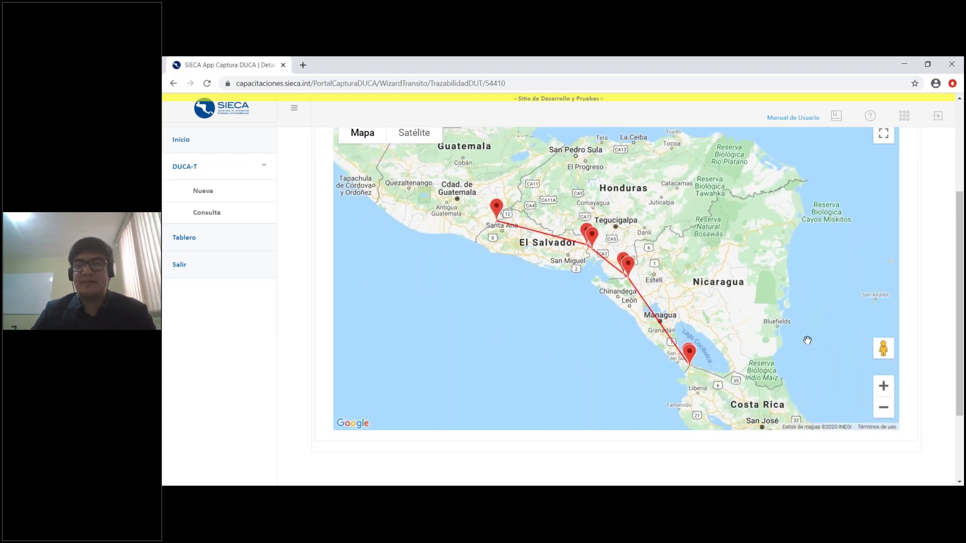
drag(829, 322, 691, 211)
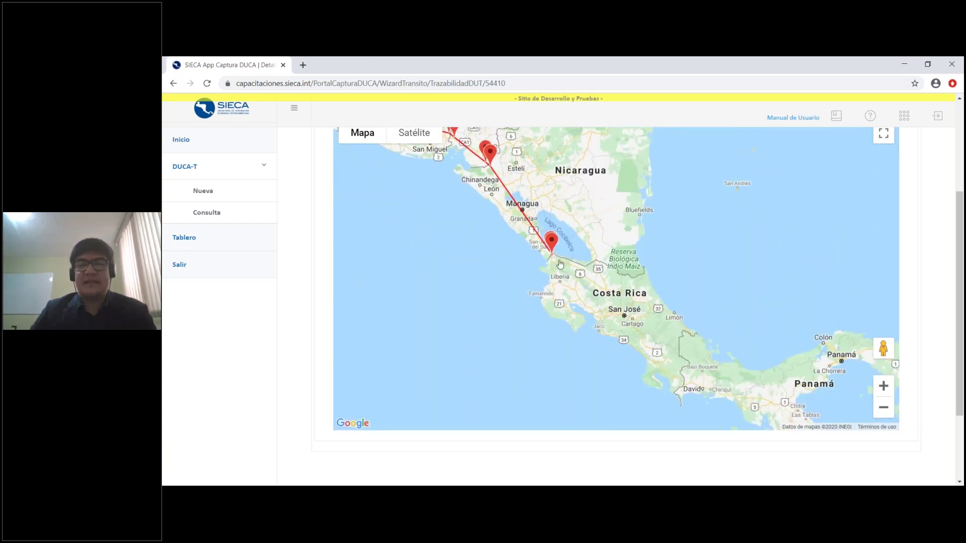
drag(662, 221, 699, 239)
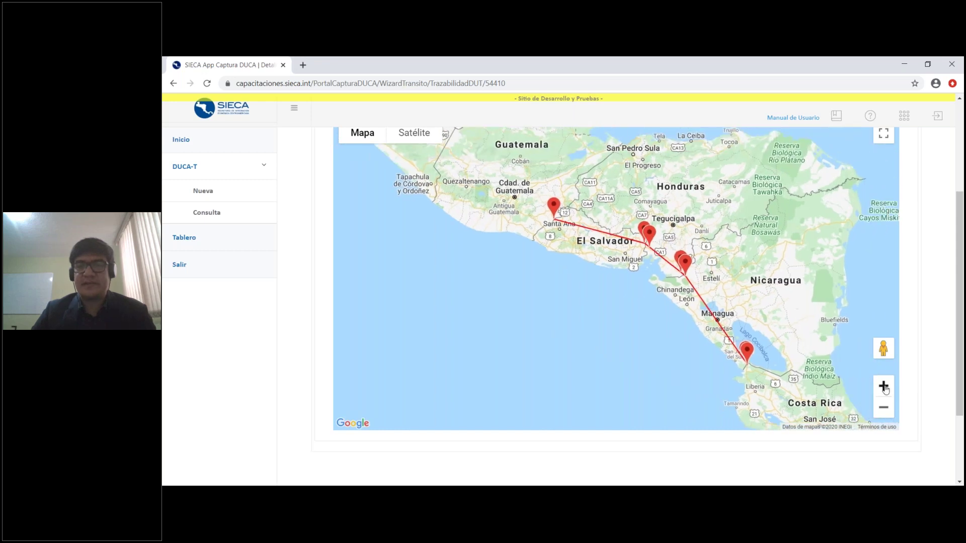
Zoom toward El Salvador and read the 07 - TERRESTRE SAN CRISTÓBAL stop details
click(883, 386)
drag(606, 285, 610, 317)
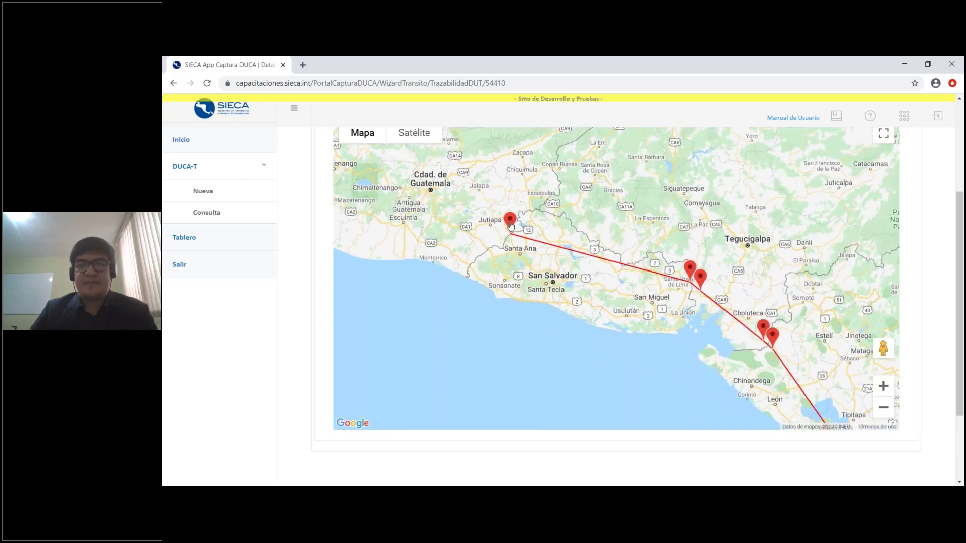
click(508, 213)
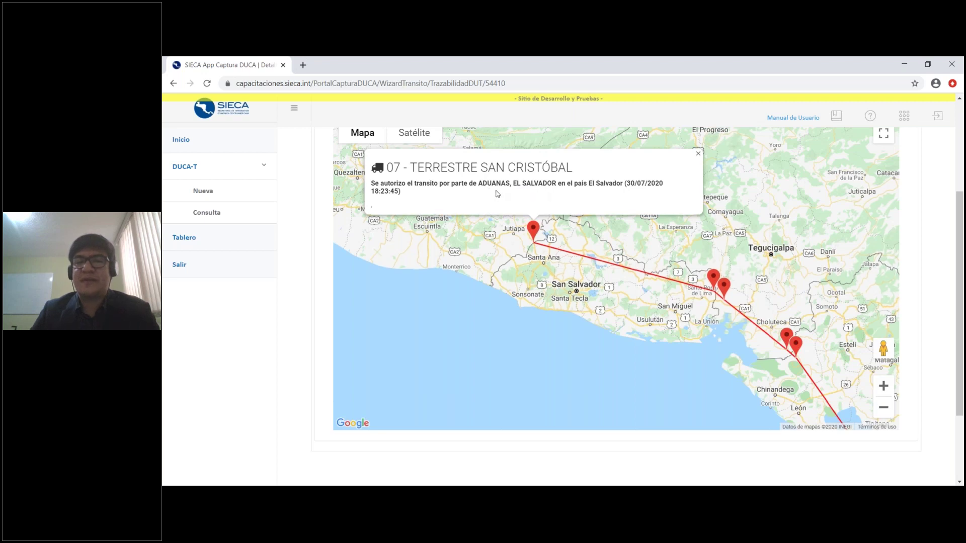
click(699, 154)
Inspect the 09 - TERRESTRE EL AMATILLO and 0023 - ADUANA EL AMATILLO stop details
click(883, 386)
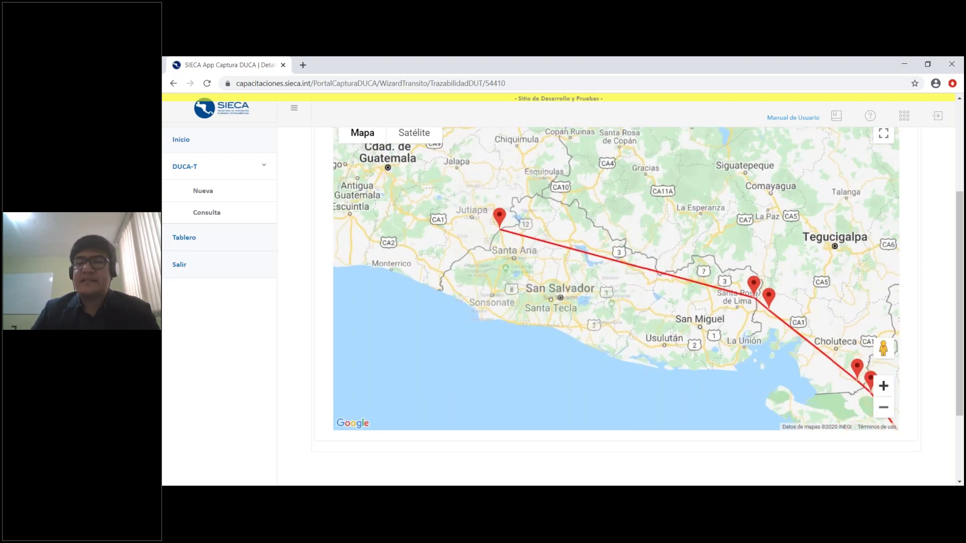
drag(815, 298, 693, 244)
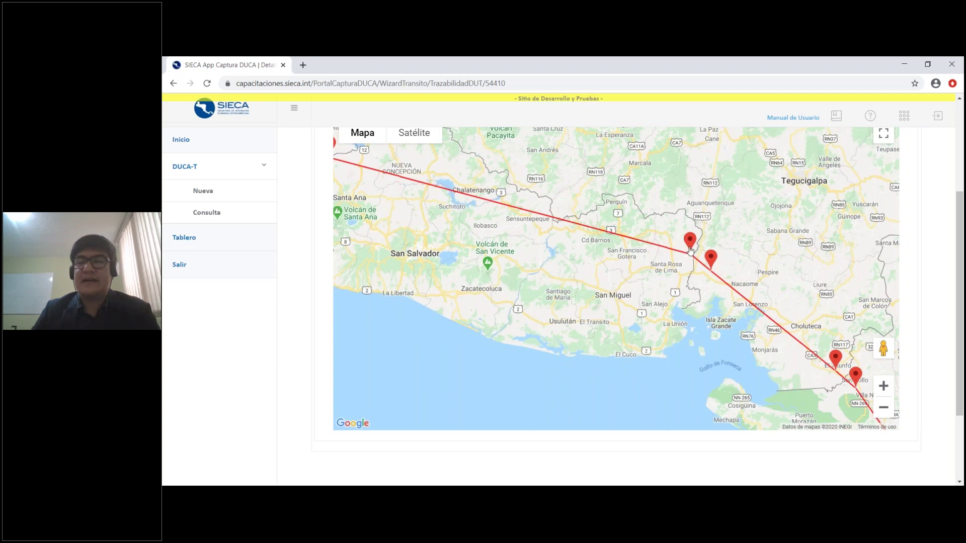
click(691, 241)
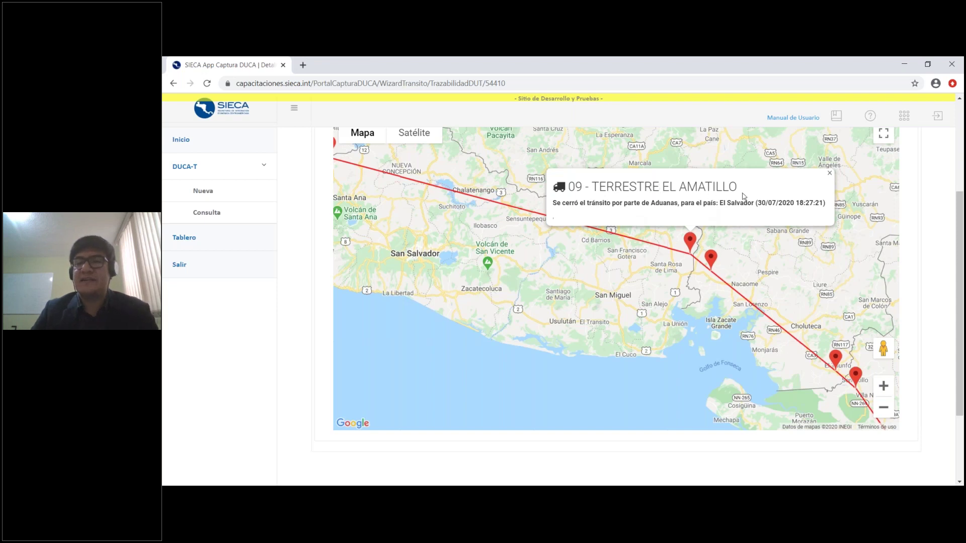
click(830, 173)
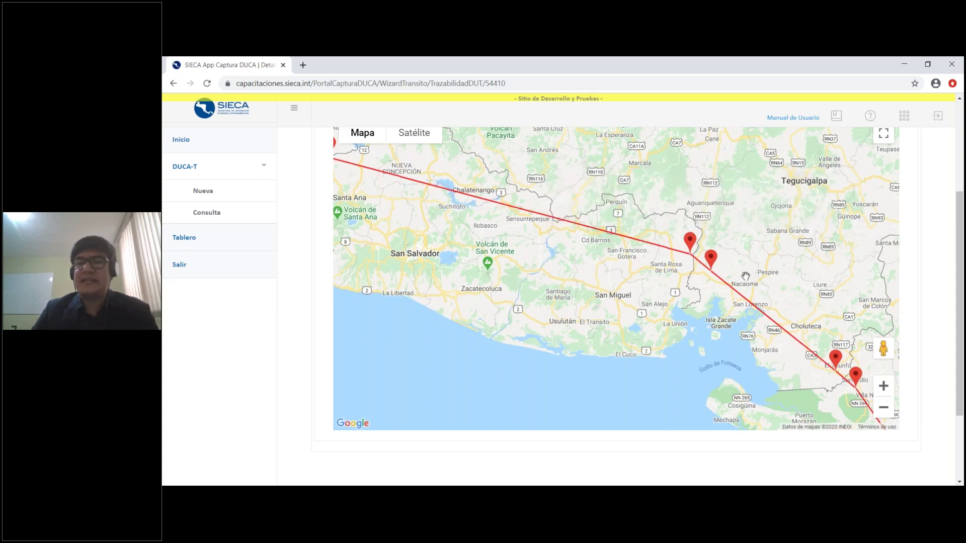
click(712, 260)
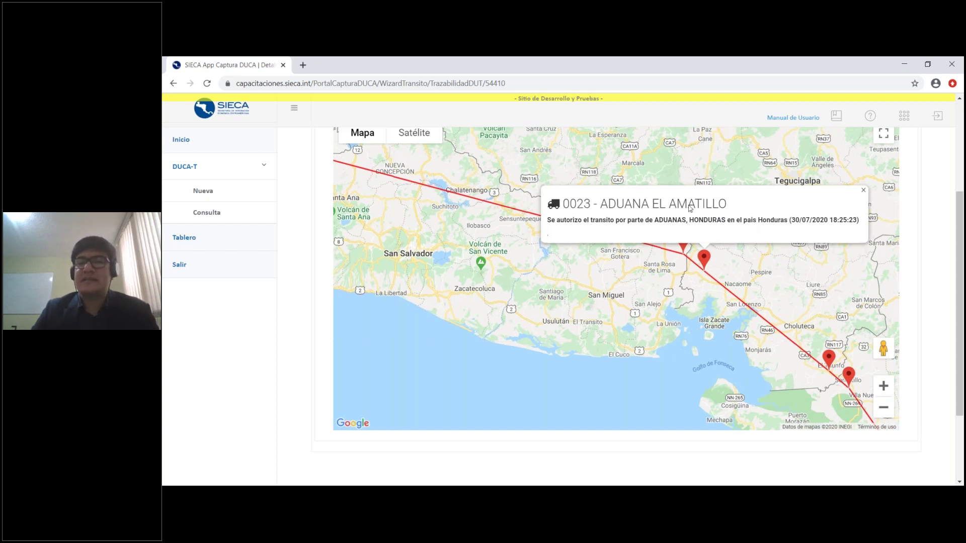
click(863, 193)
Inspect the 0029 - ADUANA GUASAULE and 0230 - GUASAULE stops, then pan southeast along the route
drag(843, 272, 695, 182)
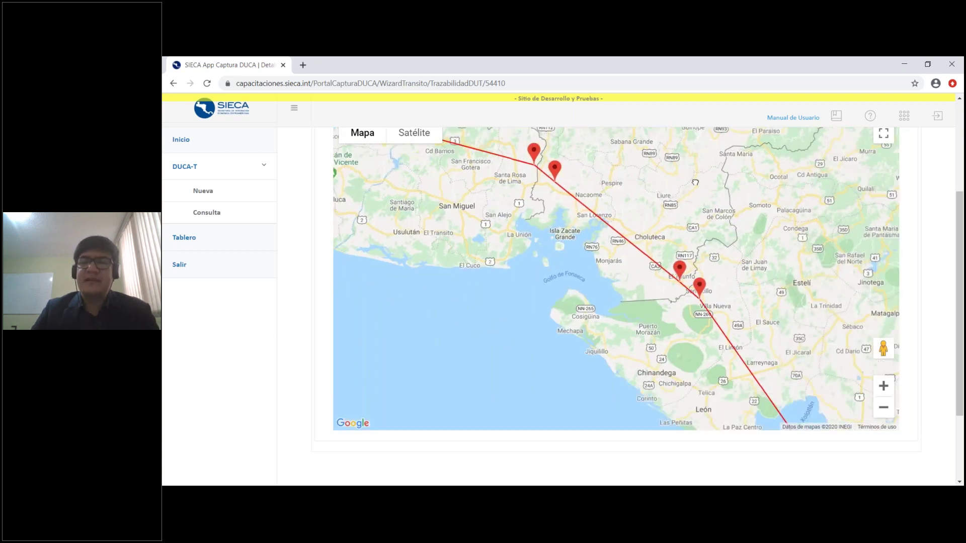
click(679, 268)
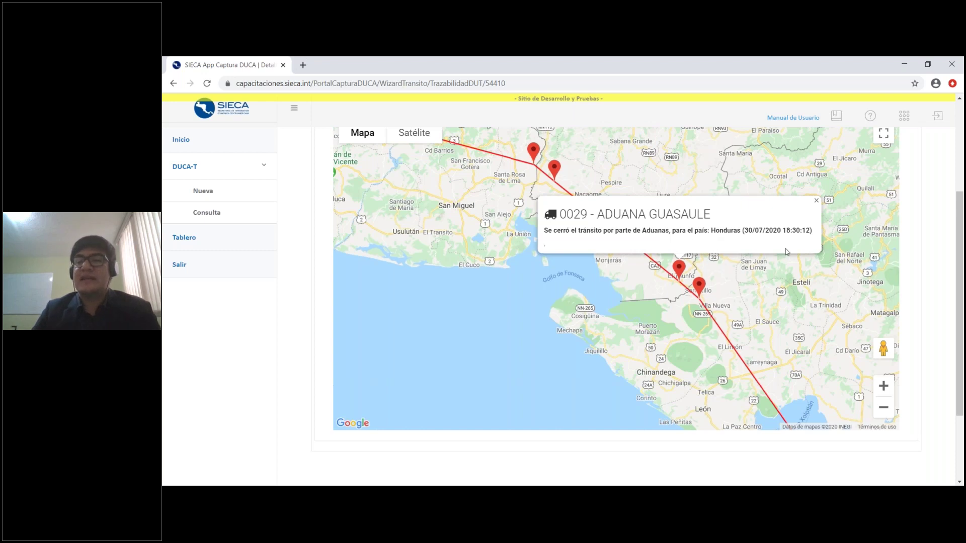
click(815, 200)
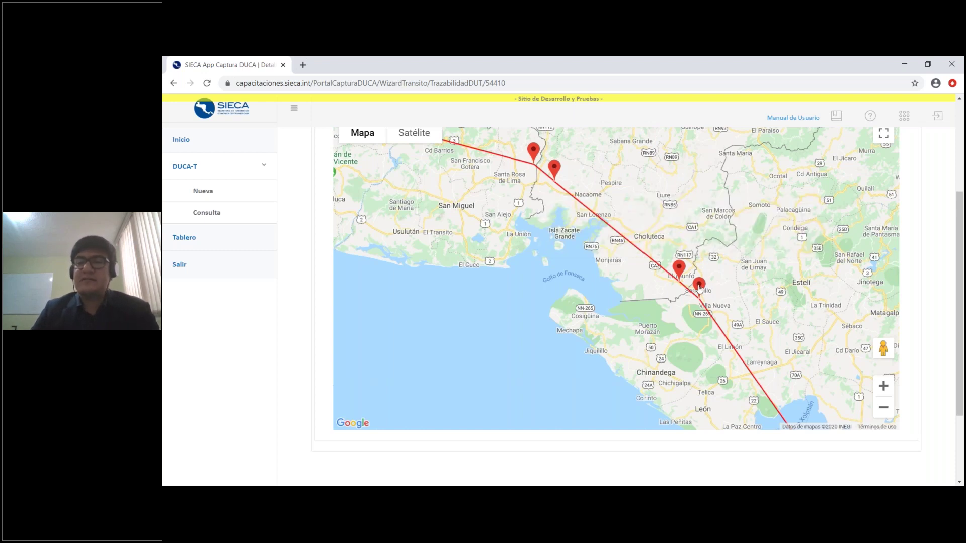
click(699, 287)
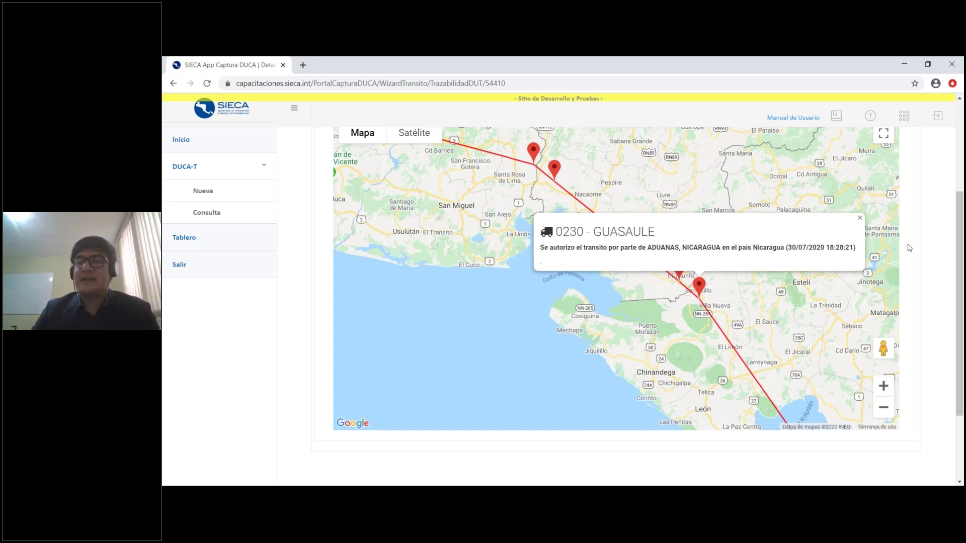
click(860, 218)
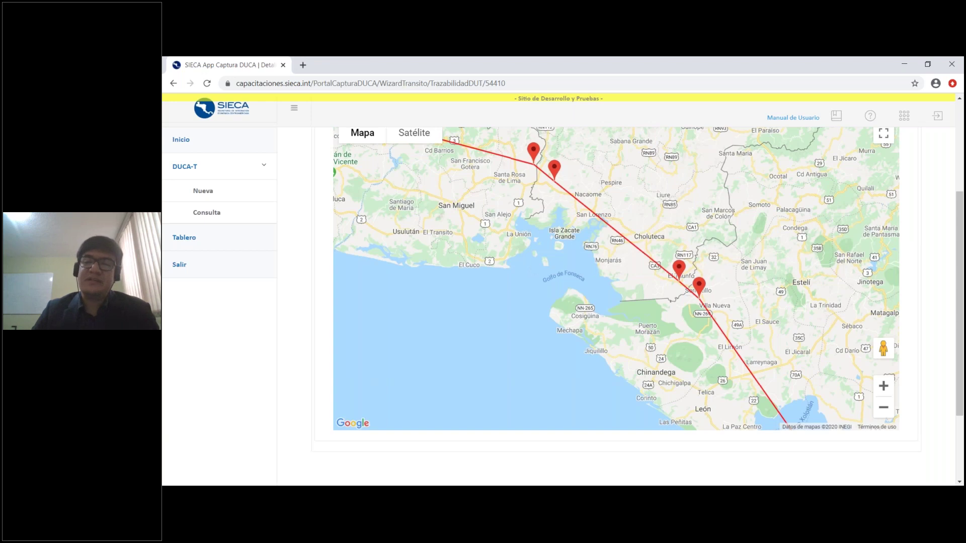
key(Down)
key(Right)
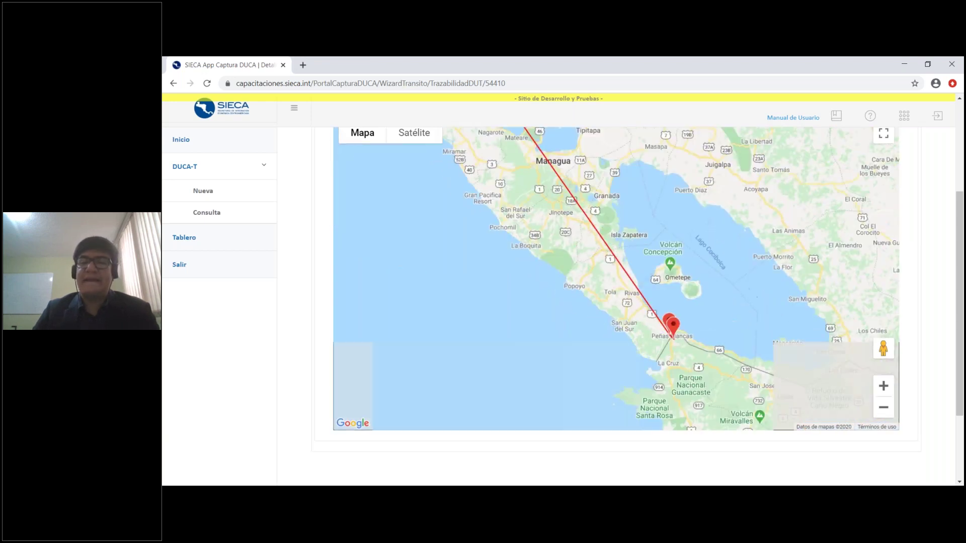
Pan further southeast and zoom in, centring the map on Peñas Blancas
key(Down)
key(Right)
key(plus)
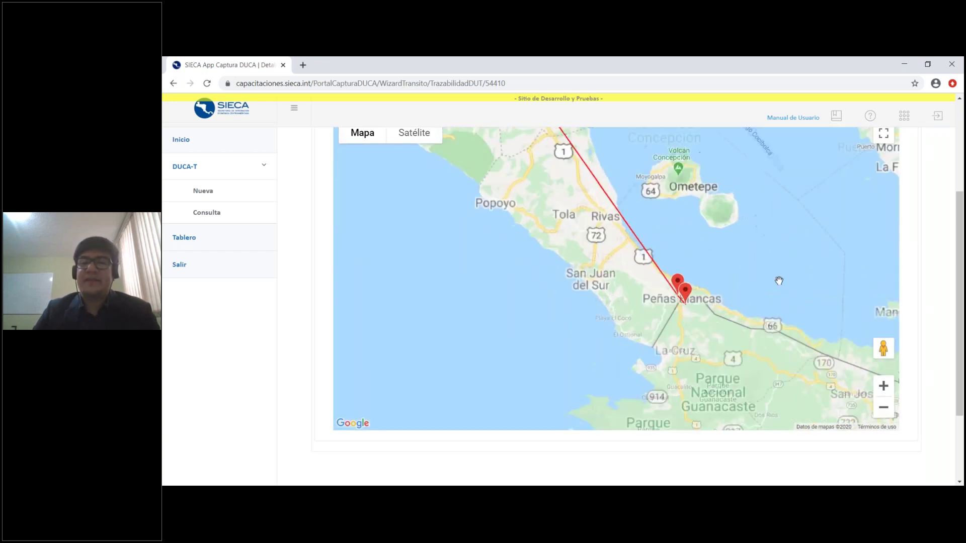
click(888, 388)
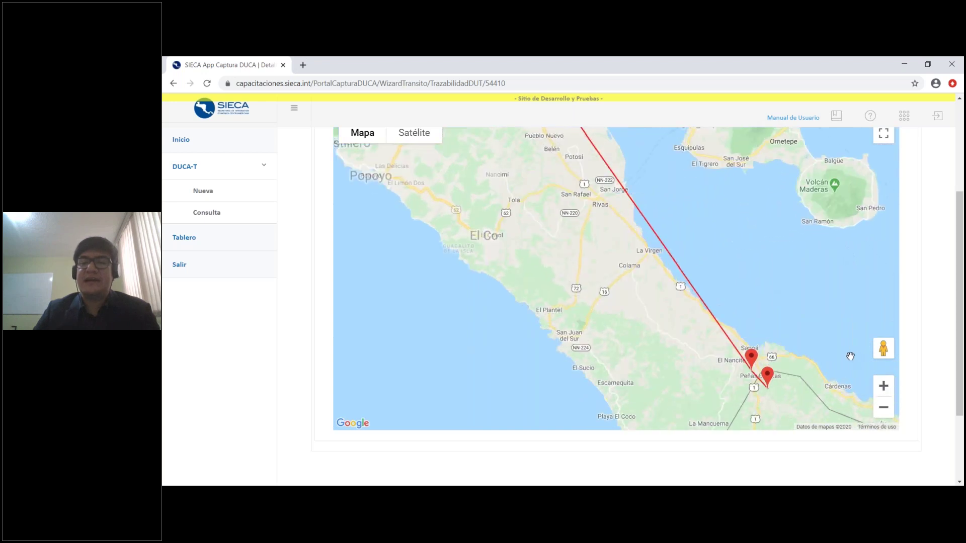
key(Down)
key(Right)
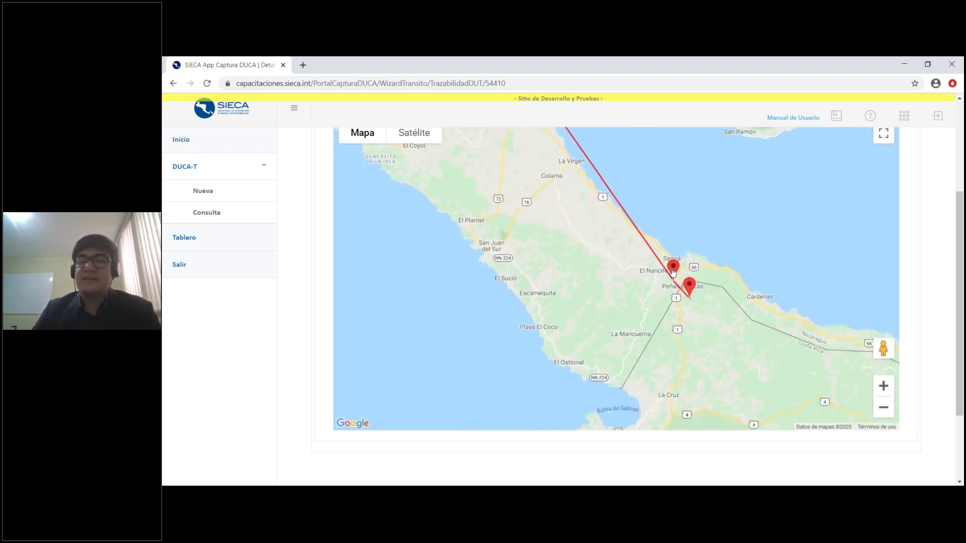
Read the 0250 - PEÑAS BLANCAS and ADUANA DE PEÑAS BLANCAS marker details
click(673, 270)
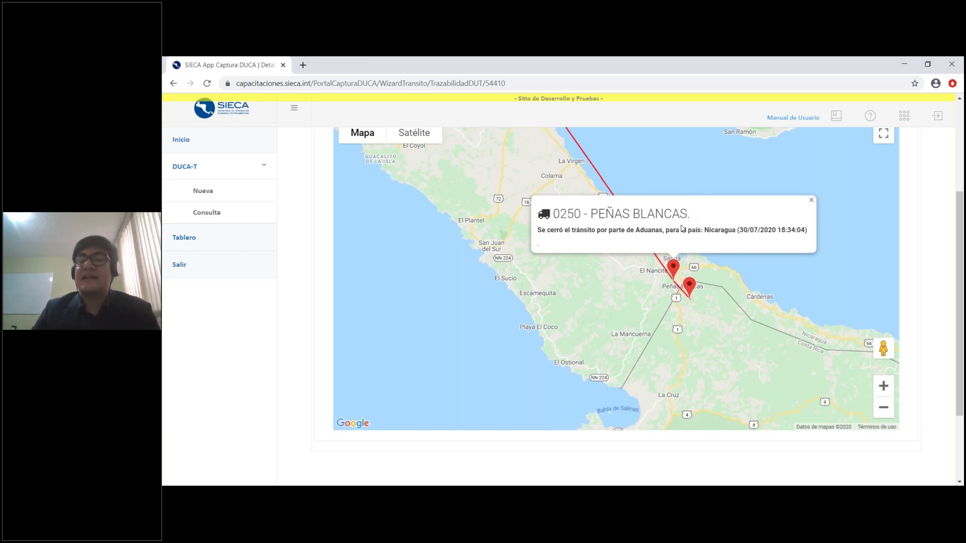
click(811, 200)
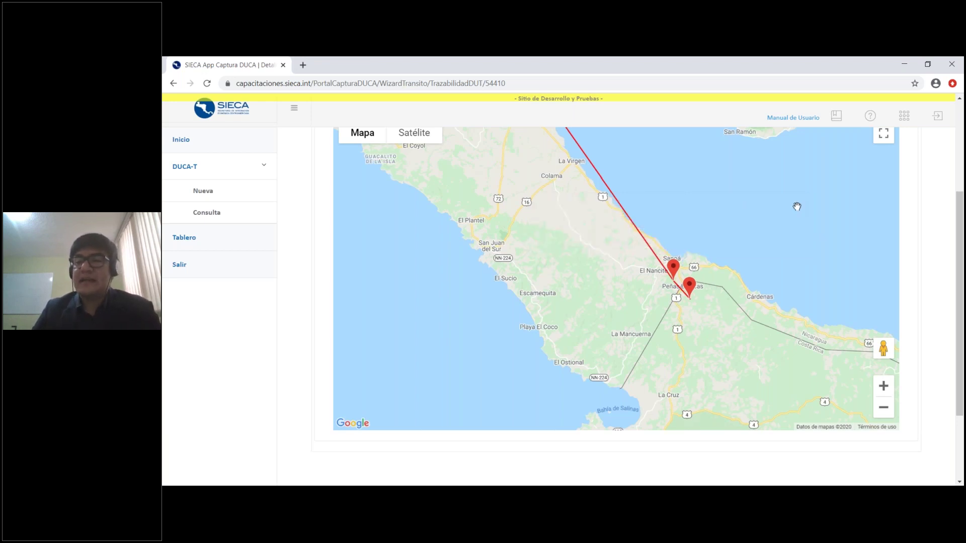
click(688, 288)
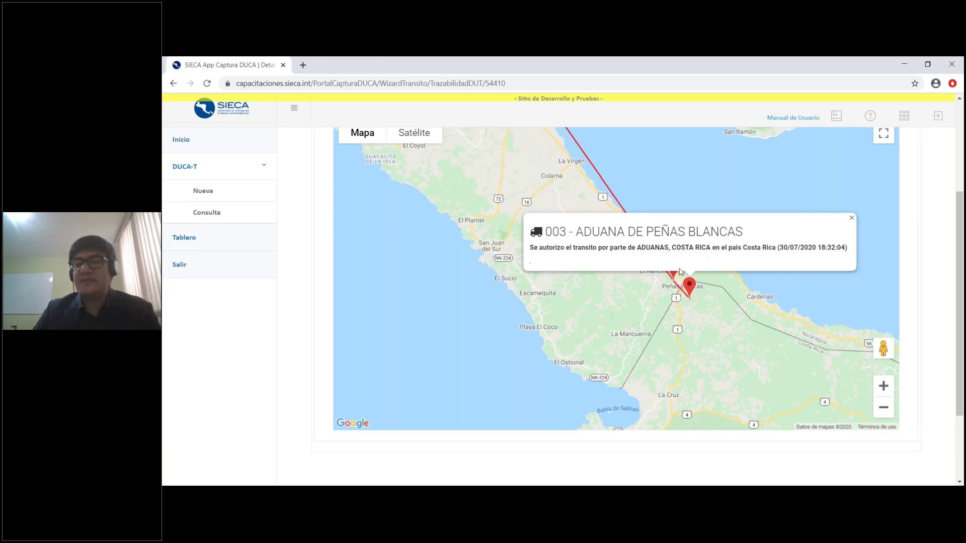
click(852, 219)
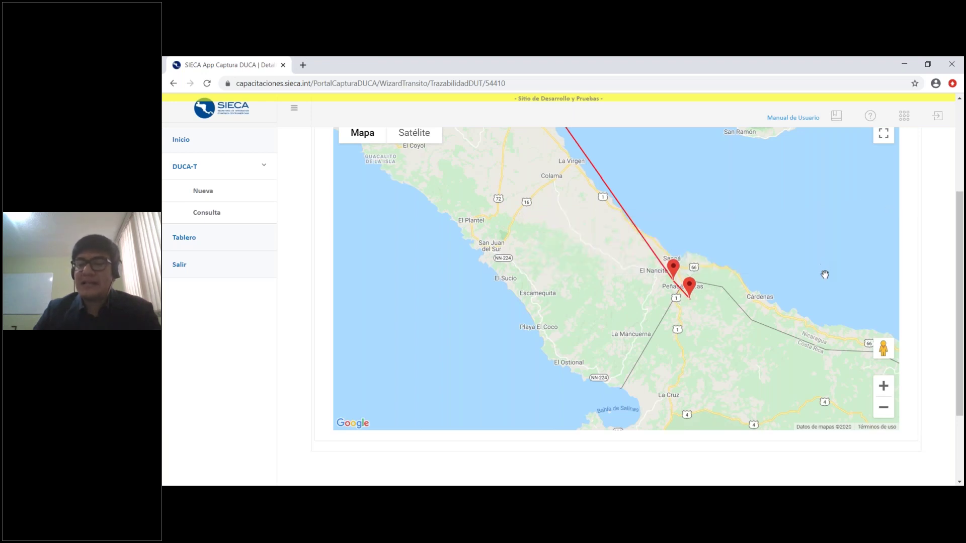
Zoom out to show the route from Nicaragua through to Panamá
click(883, 407)
drag(775, 341, 762, 318)
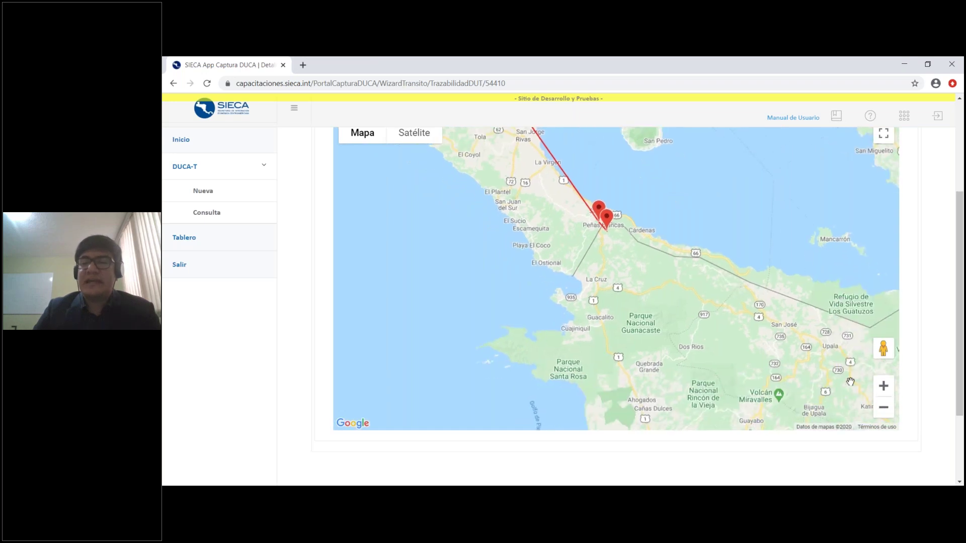
click(883, 407)
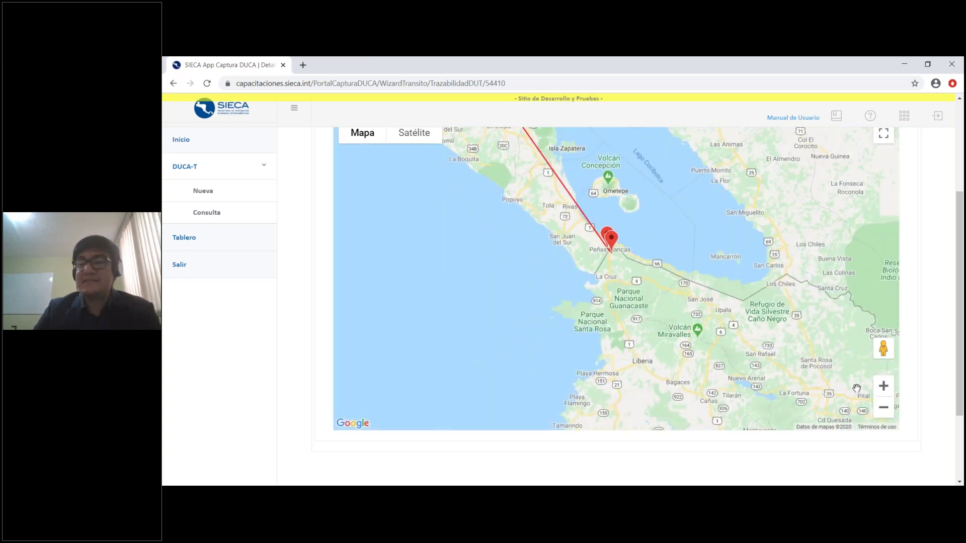
click(883, 407)
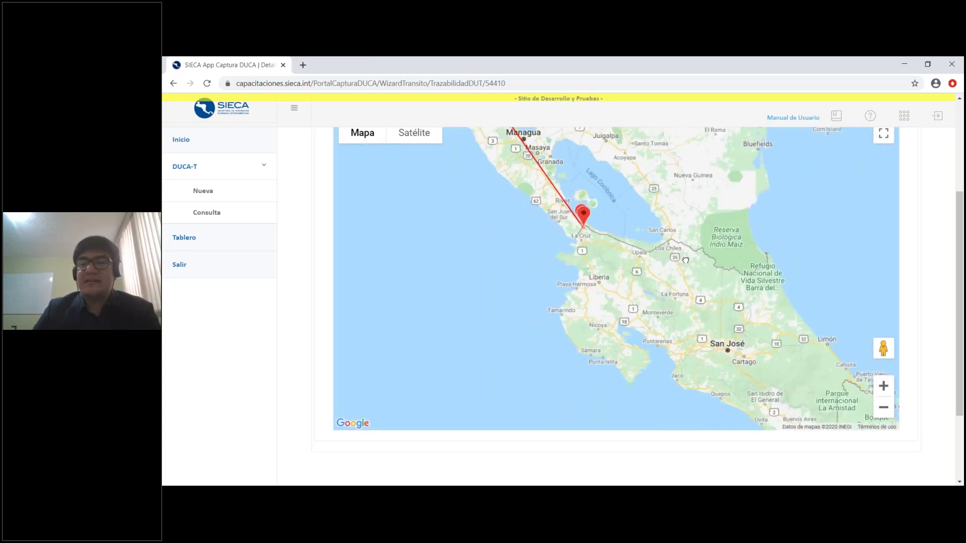
click(883, 408)
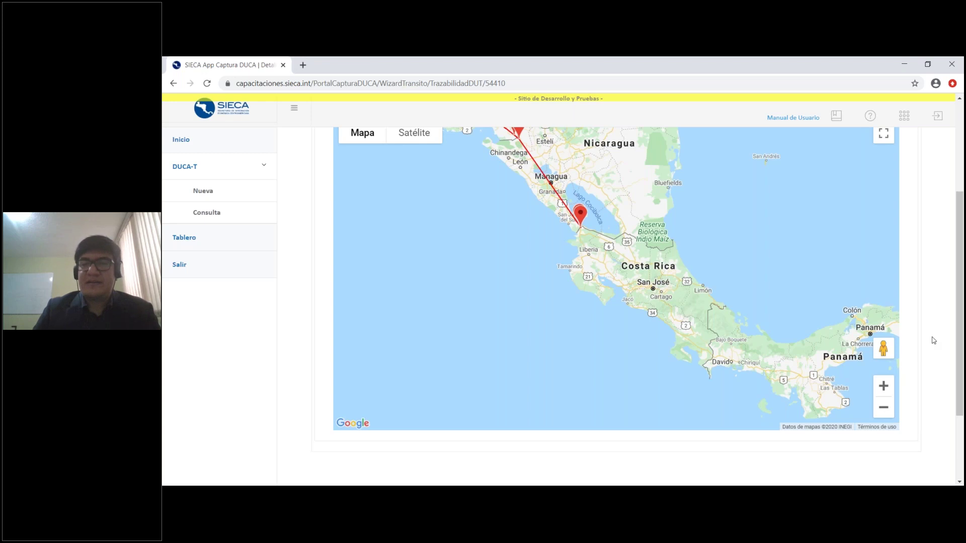
scroll(932, 340, up, 2)
scroll(496, 180, up, 2)
scroll(381, 198, down, 1)
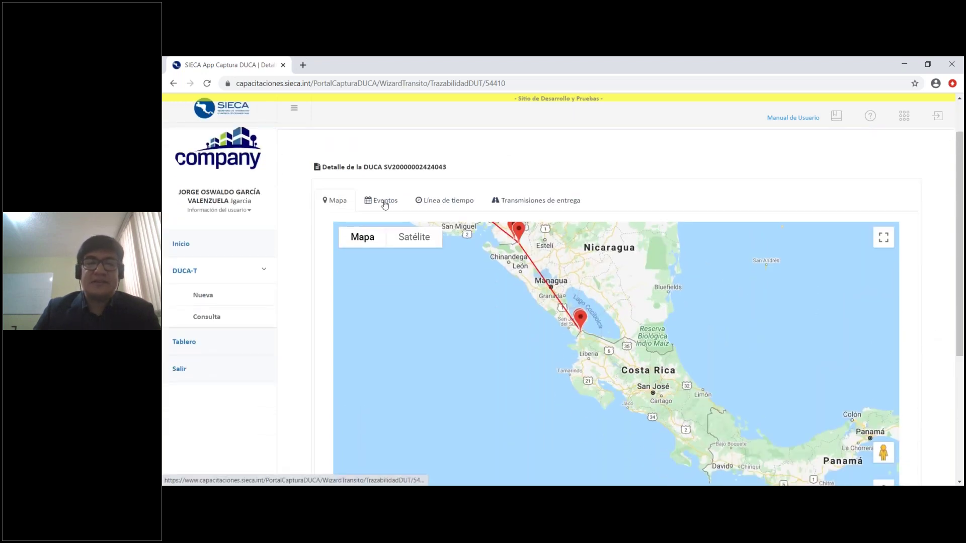
Show declaration 54410's Eventos table and load its page 2
click(381, 200)
scroll(303, 285, down, 2)
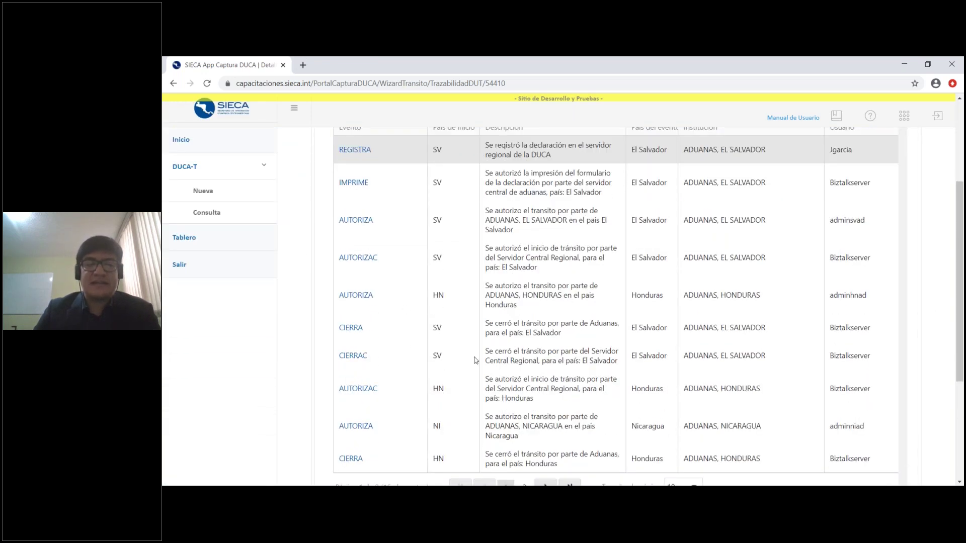
scroll(473, 358, down, 1)
click(523, 436)
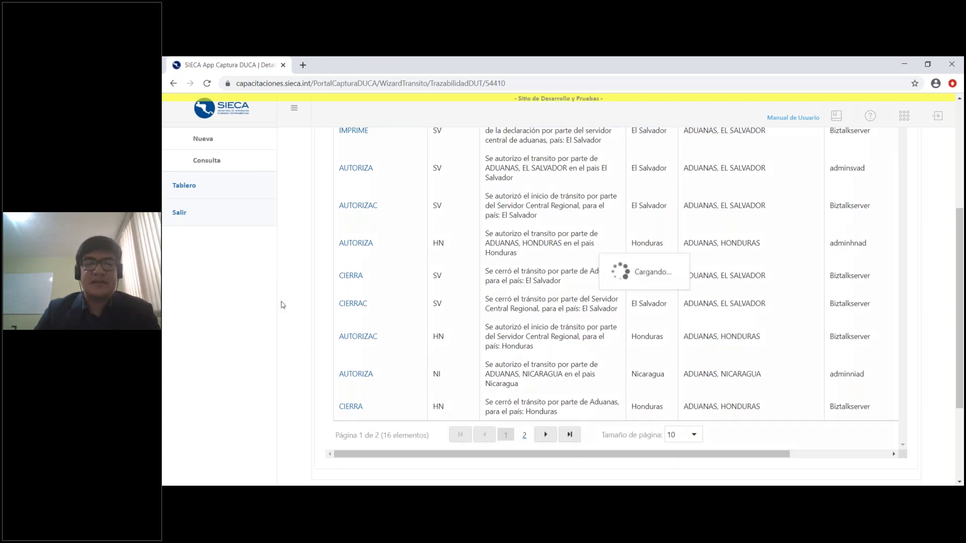
scroll(300, 299, up, 5)
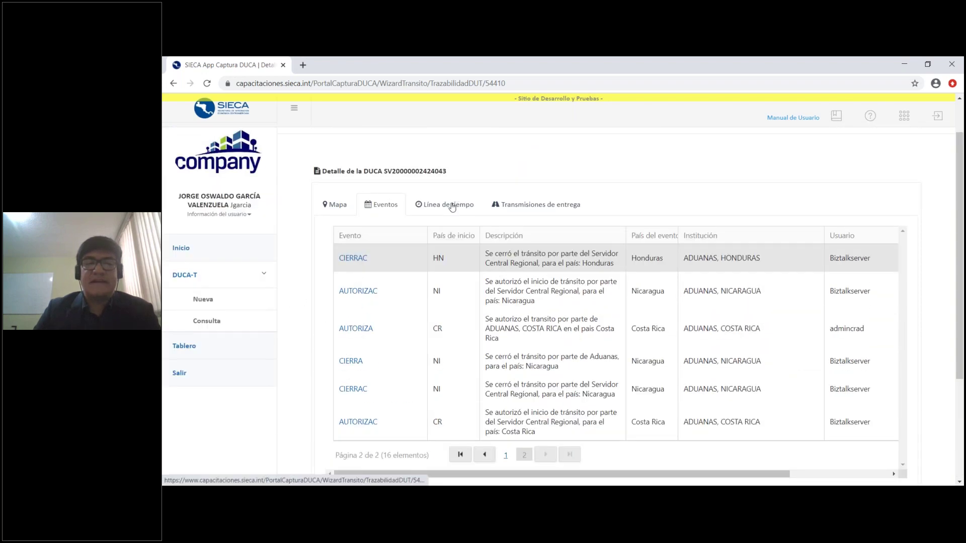
Scroll through 54410's Línea de tiempo of events
click(447, 203)
scroll(589, 224, down, 6)
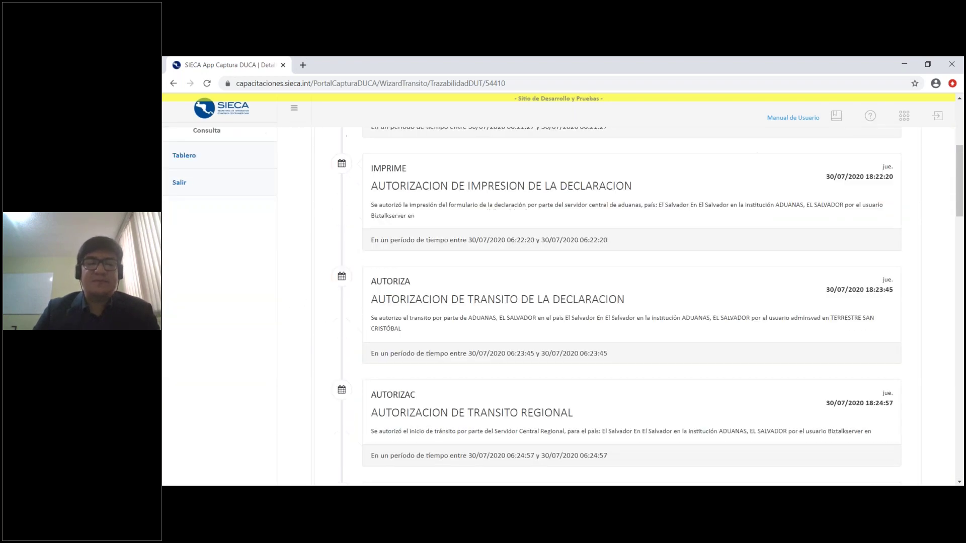
scroll(684, 298, down, 5)
scroll(685, 298, up, 10)
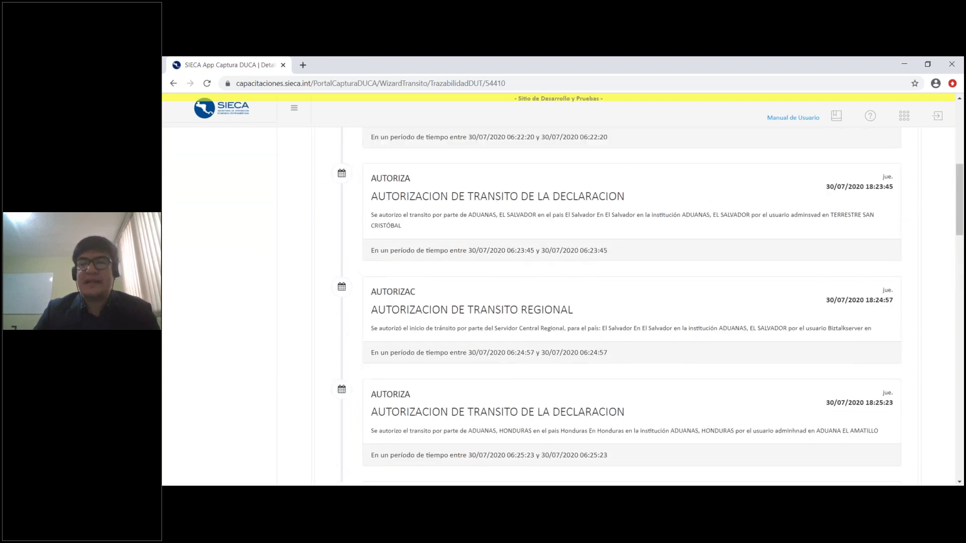
scroll(684, 298, up, 2)
Review the five delivered transmissions, El Salvador through Panamá, then return to Eventos and Mapa
click(560, 203)
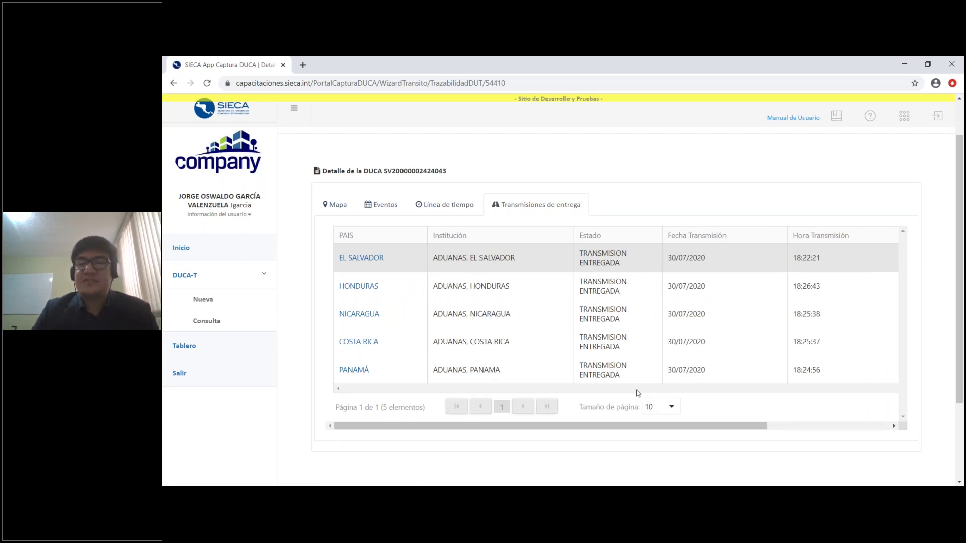
mouse_move(662, 427)
mouse_down()
mouse_move(808, 403)
mouse_move(809, 429)
mouse_move(654, 423)
mouse_up()
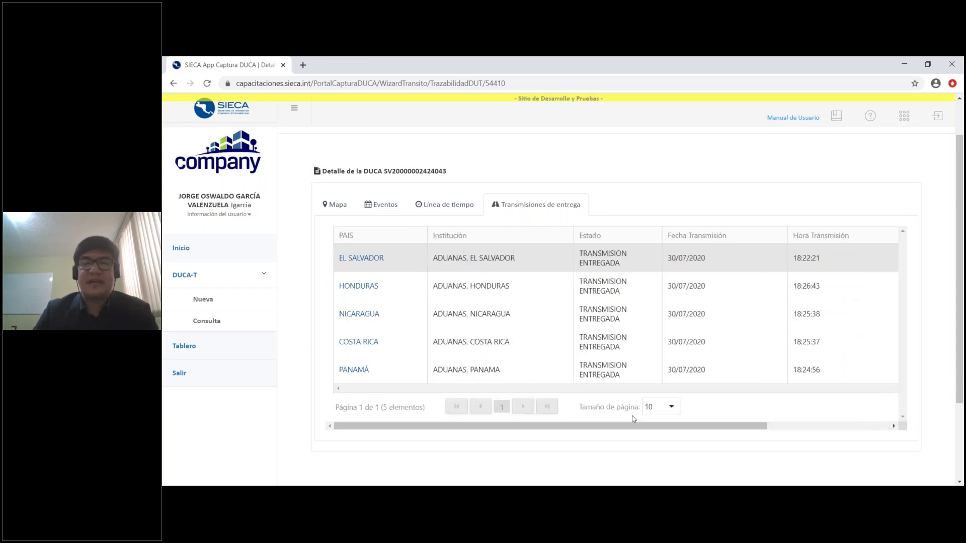
click(394, 211)
click(335, 206)
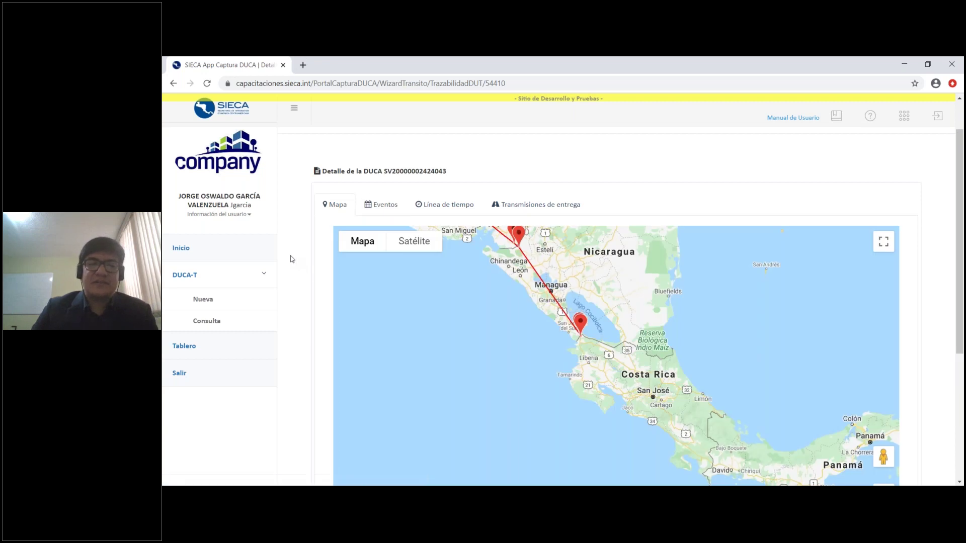
scroll(289, 256, down, 1)
drag(751, 311, 831, 427)
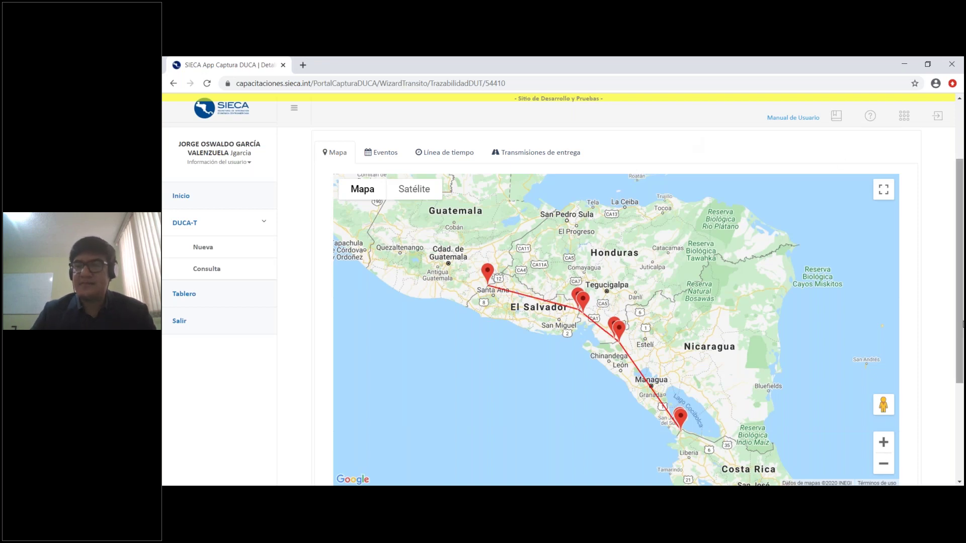
drag(960, 324, 942, 305)
scroll(942, 304, down, 2)
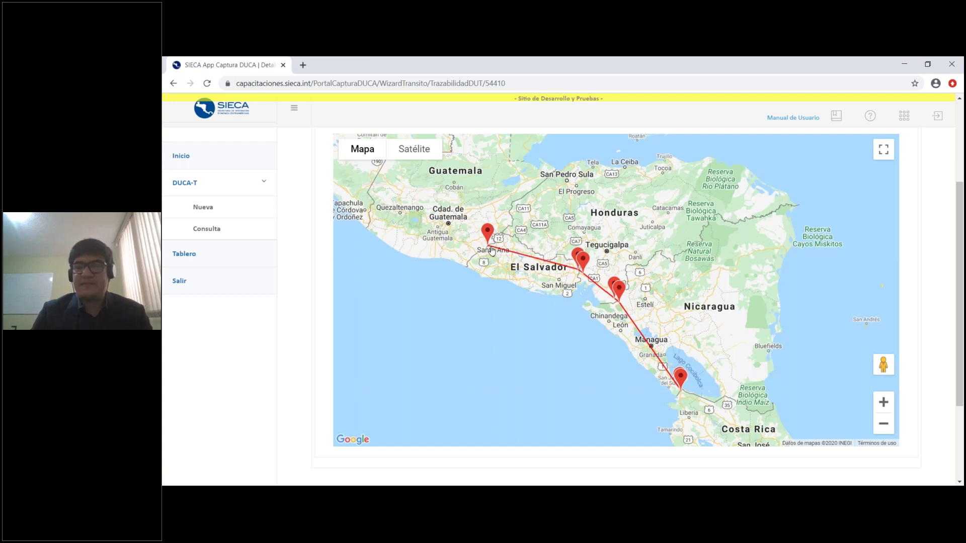
drag(961, 333, 959, 297)
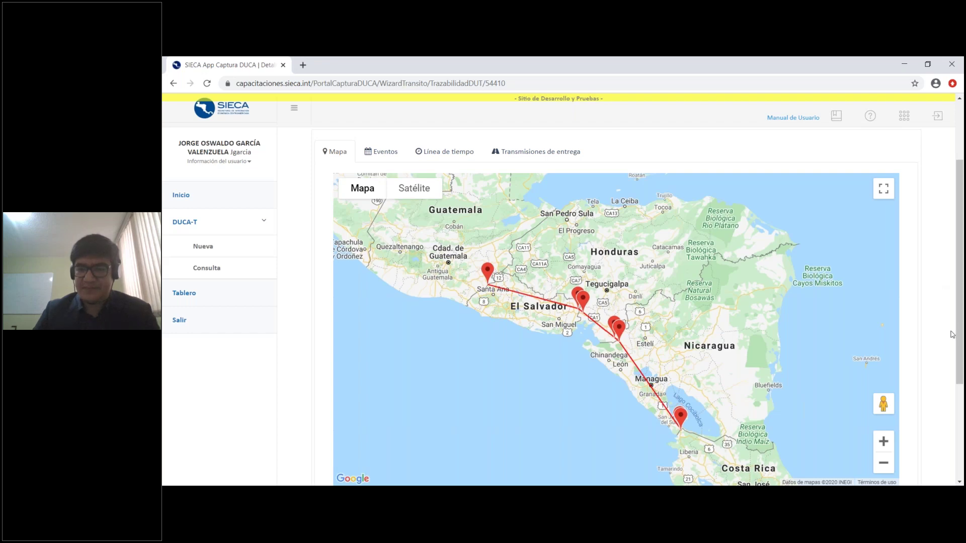
scroll(935, 332, down, 1)
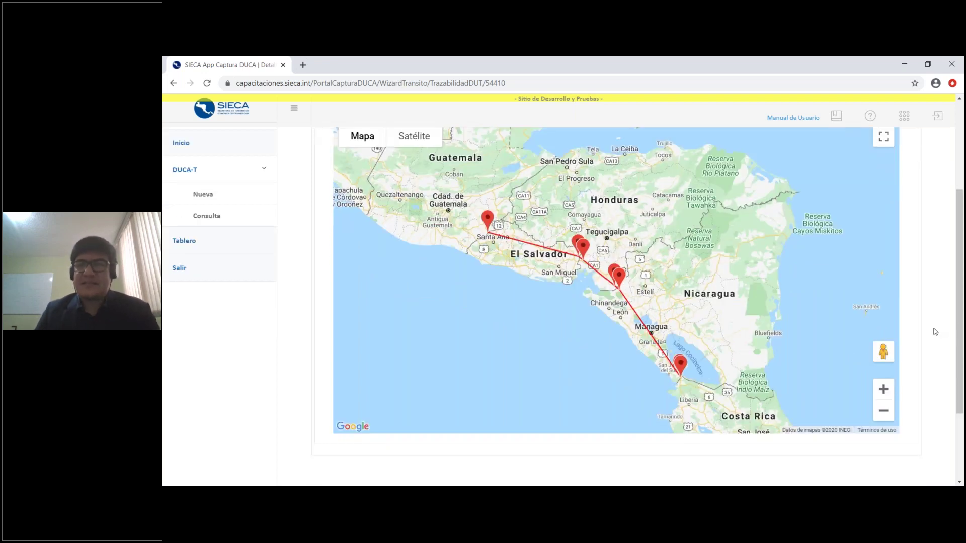
scroll(935, 332, up, 1)
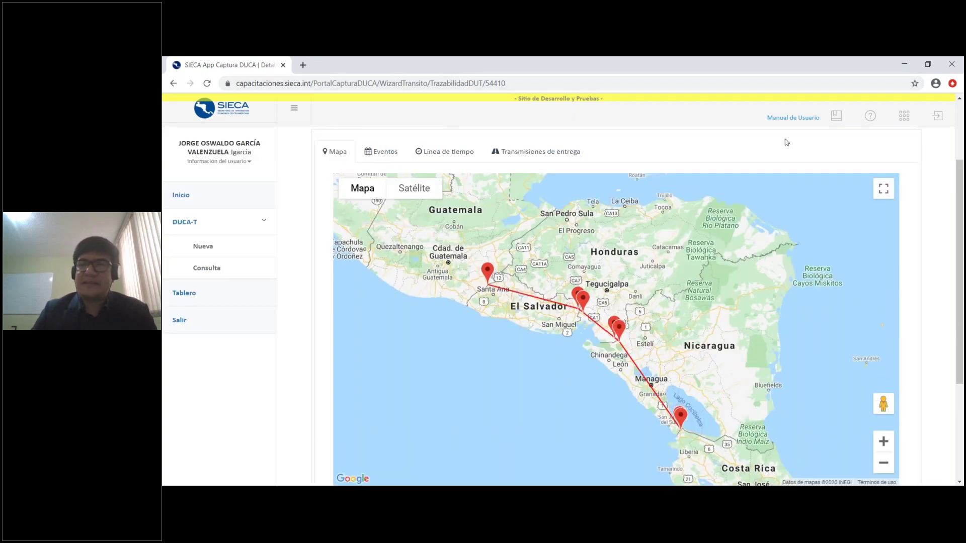